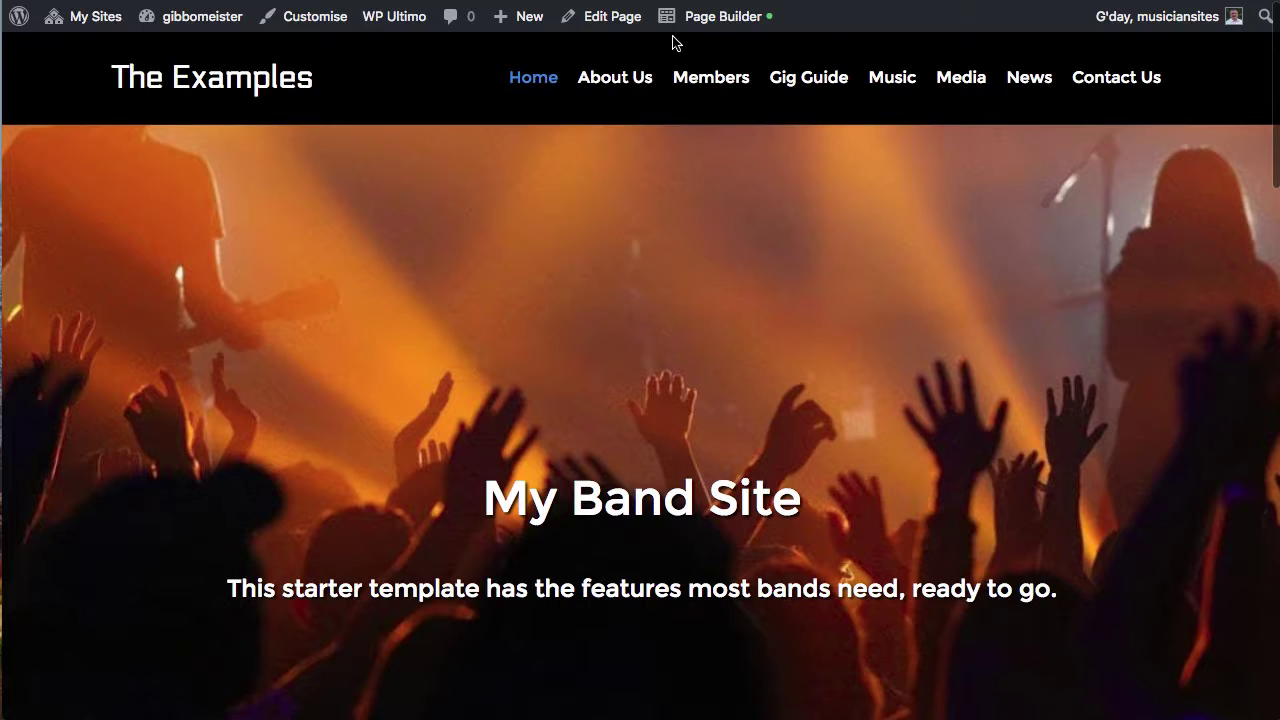
- Open the site customiser and set the font family of the general headings to Sintony
click(306, 19)
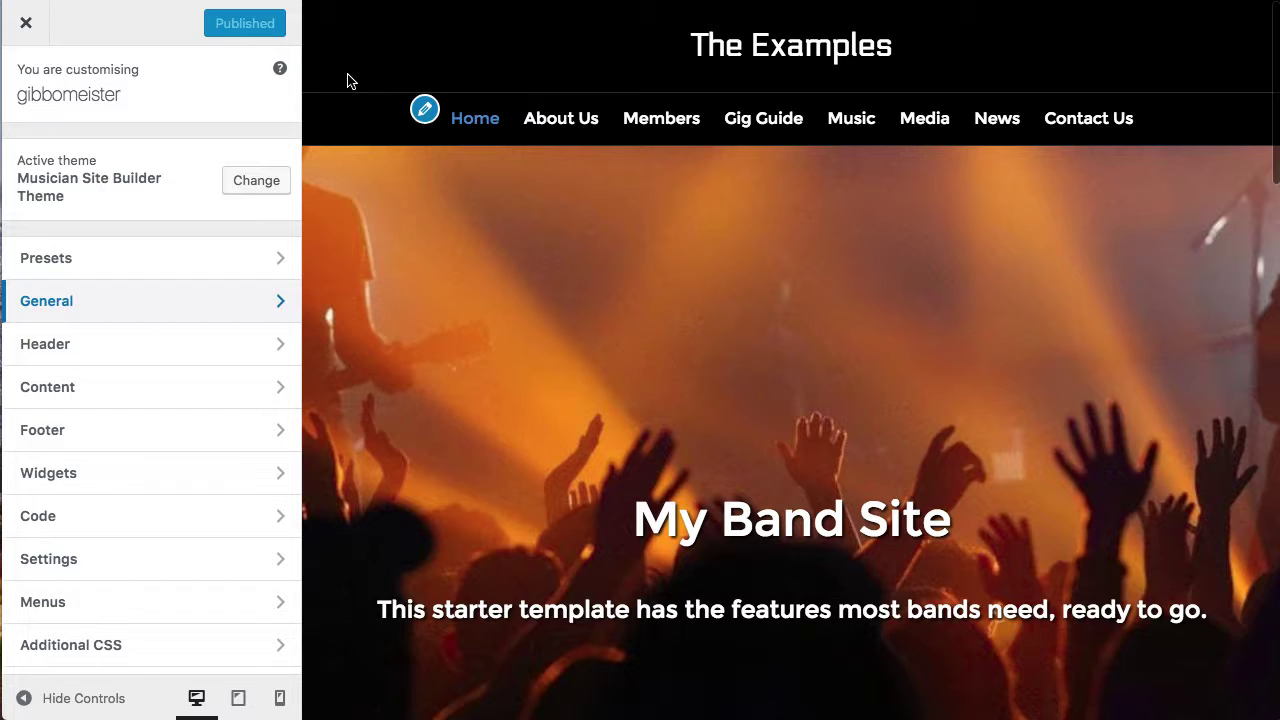
click(143, 306)
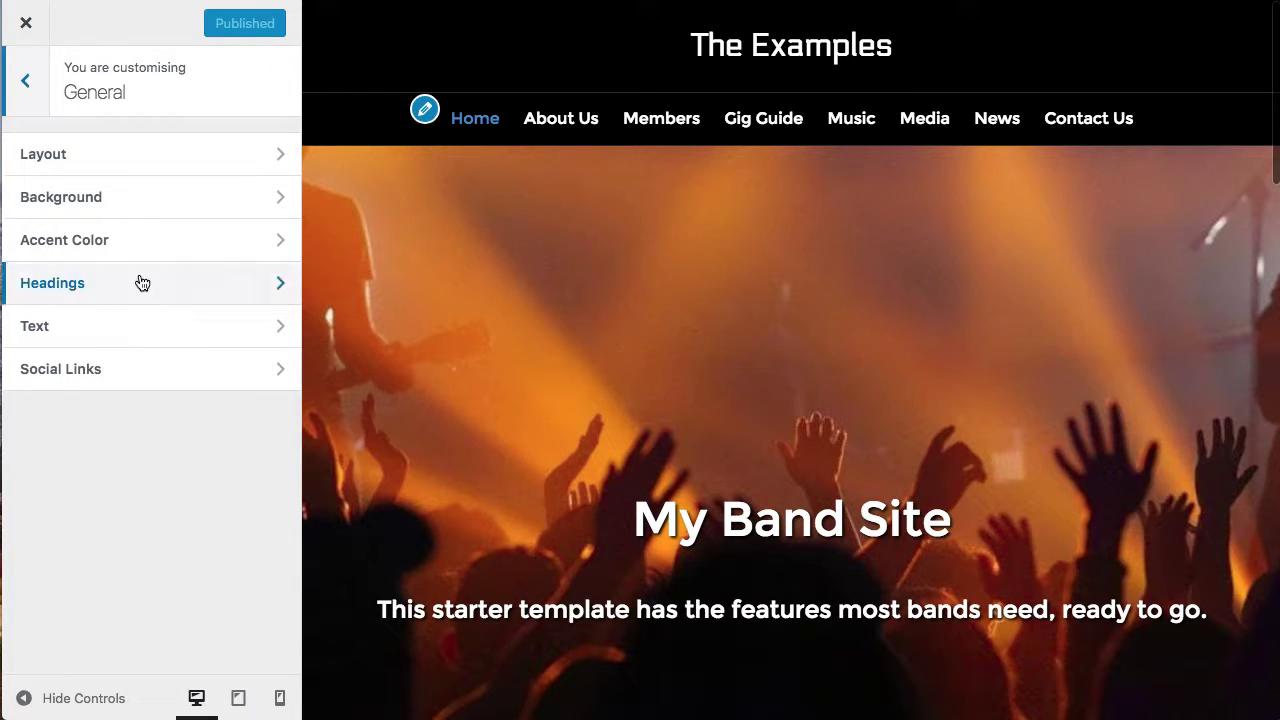
click(131, 285)
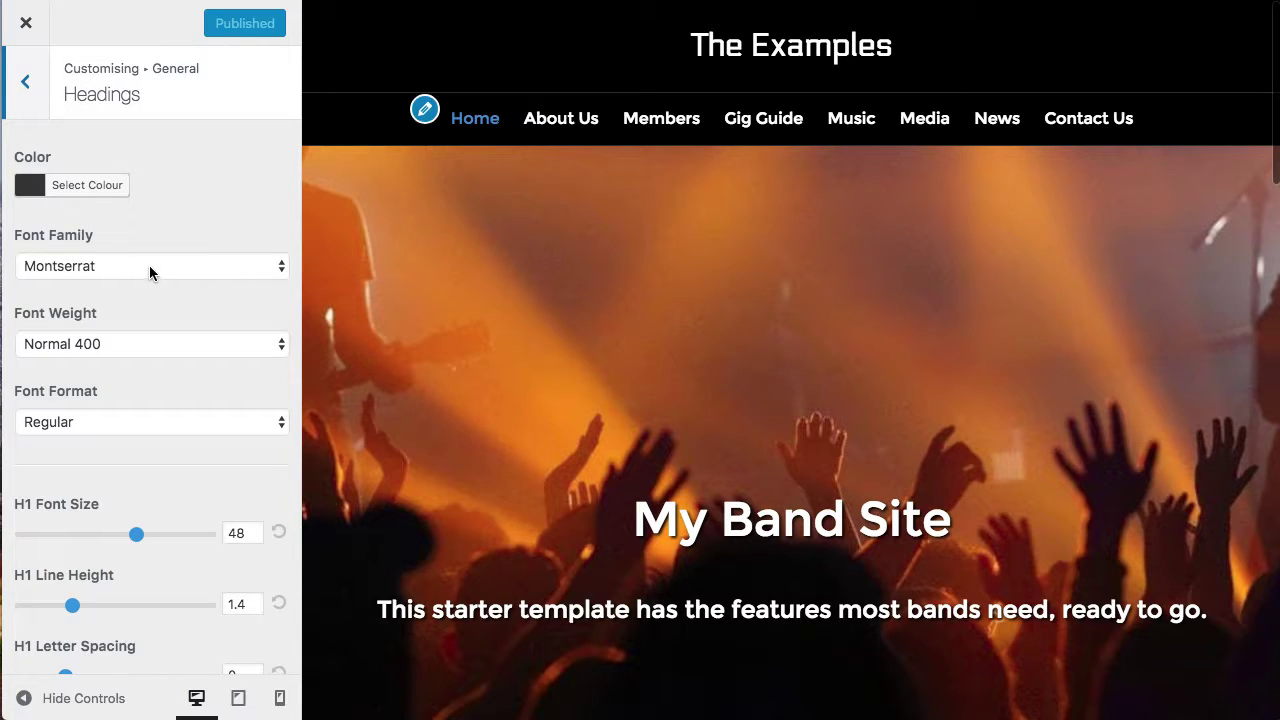
click(149, 266)
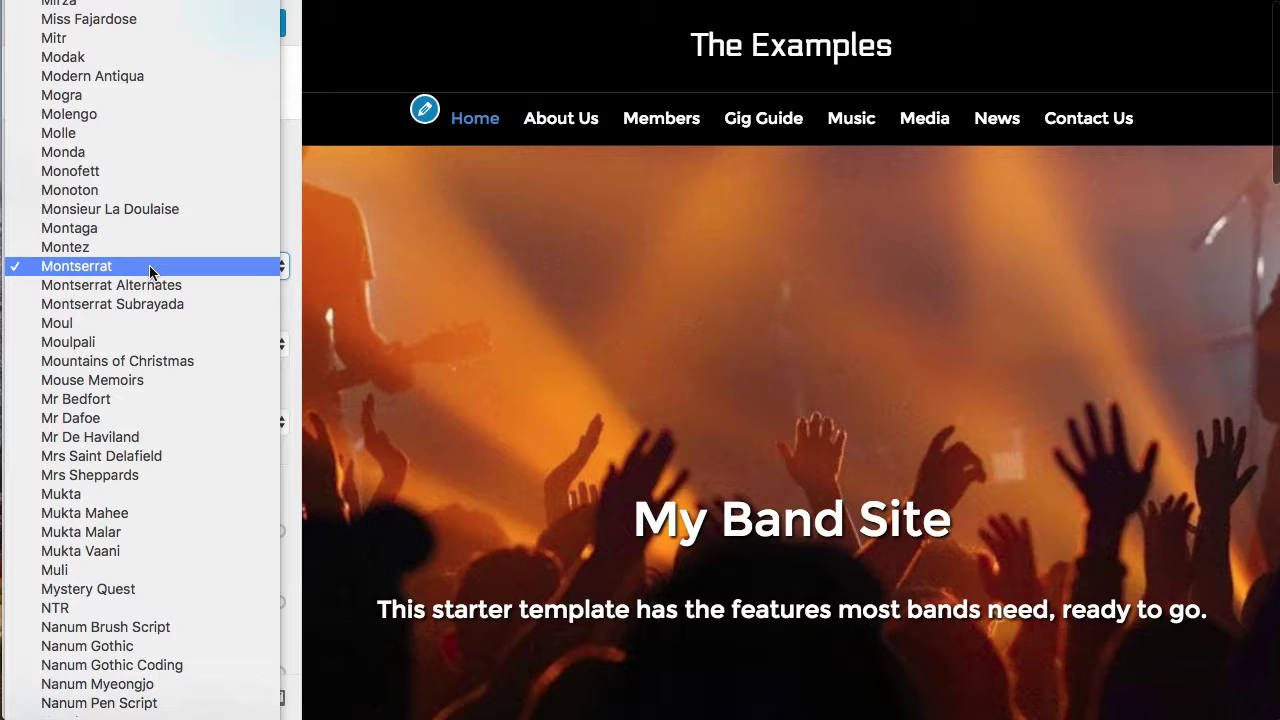
scroll(149, 268, up, 10)
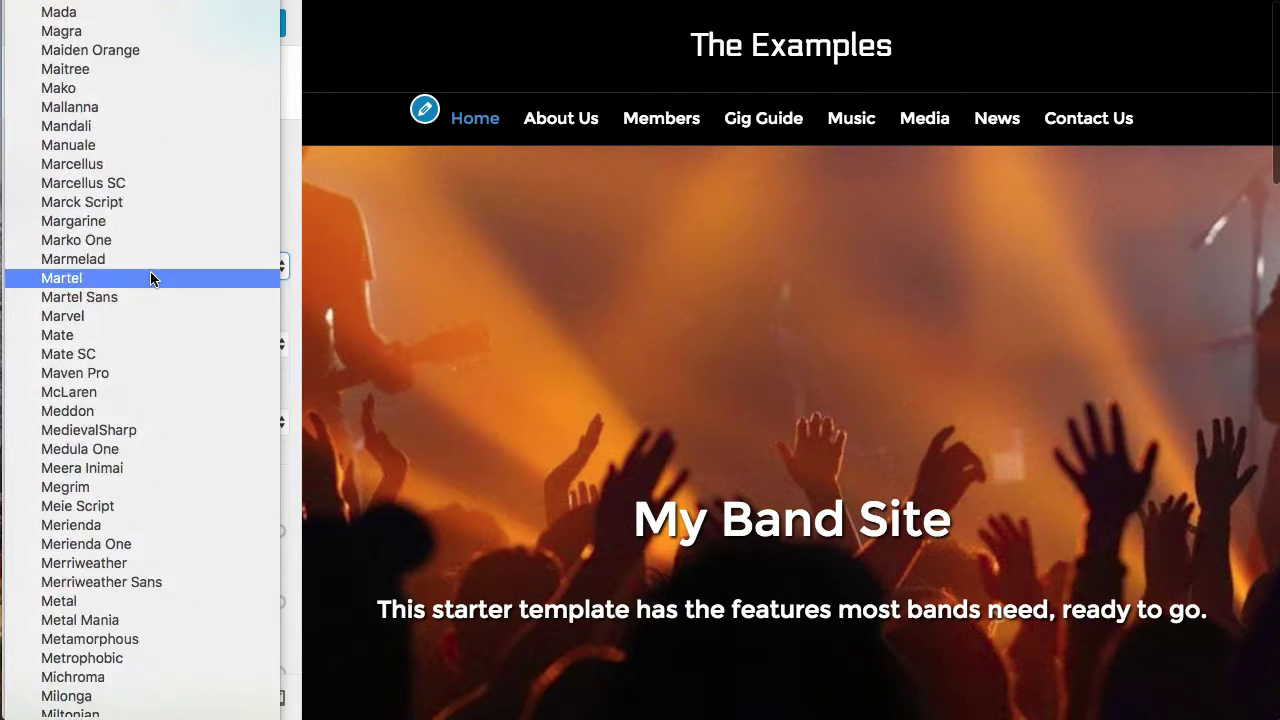
scroll(150, 271, up, 3)
scroll(150, 271, down, 20)
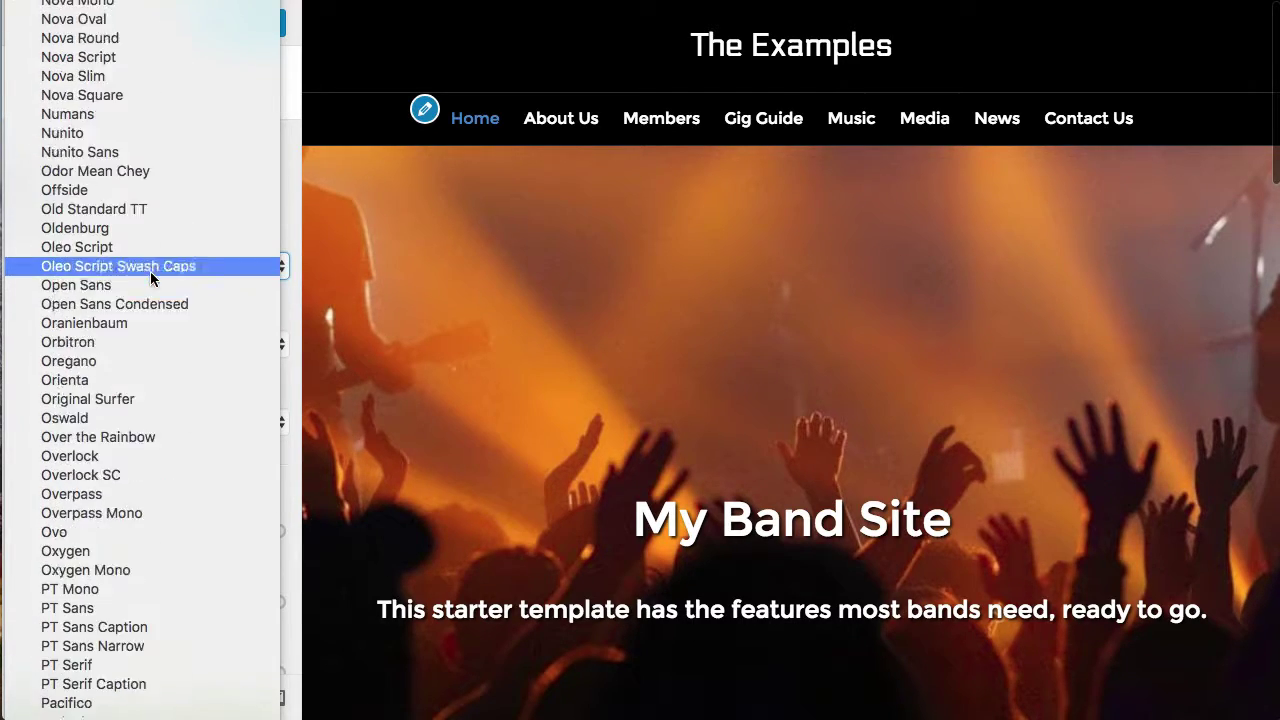
scroll(150, 271, down, 20)
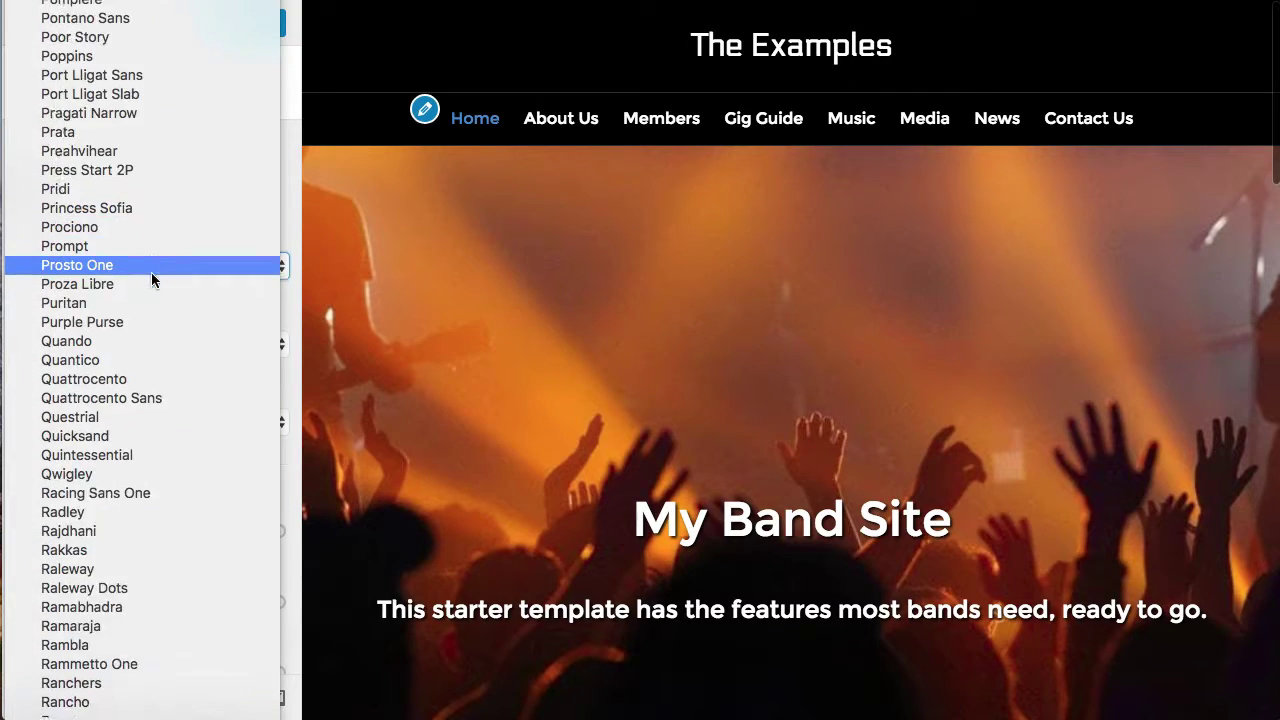
scroll(151, 272, down, 20)
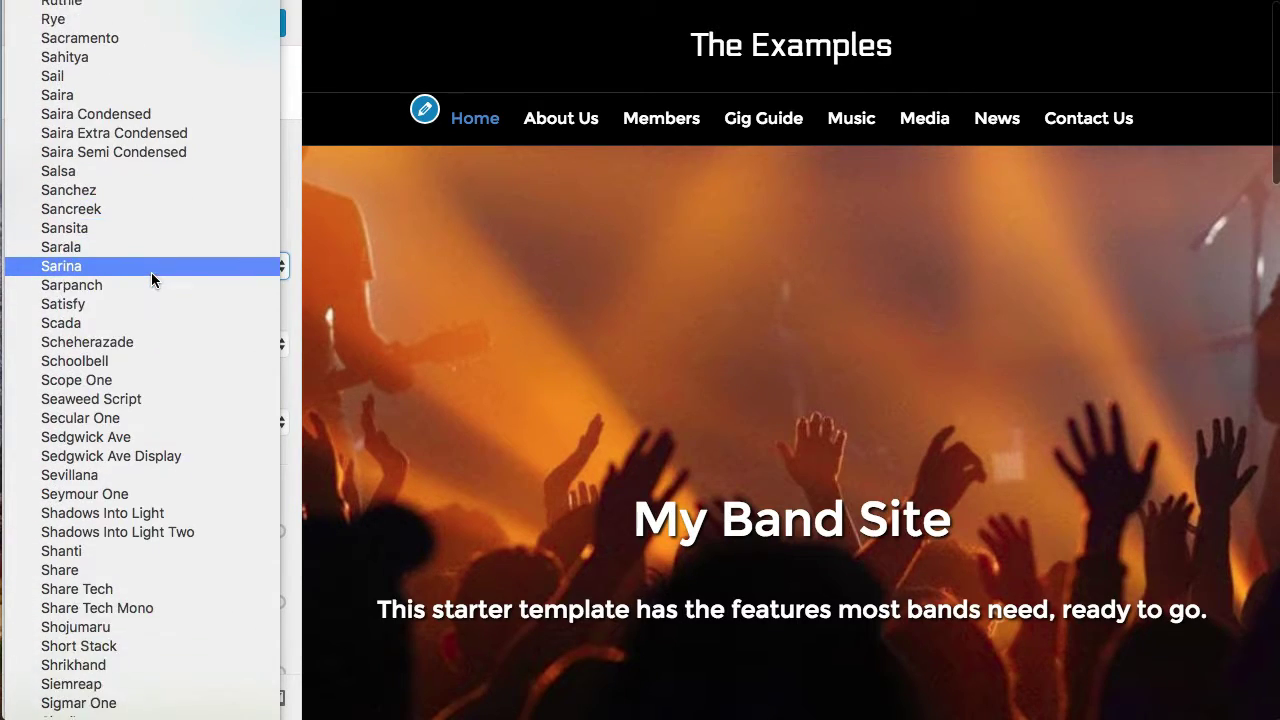
scroll(151, 272, down, 17)
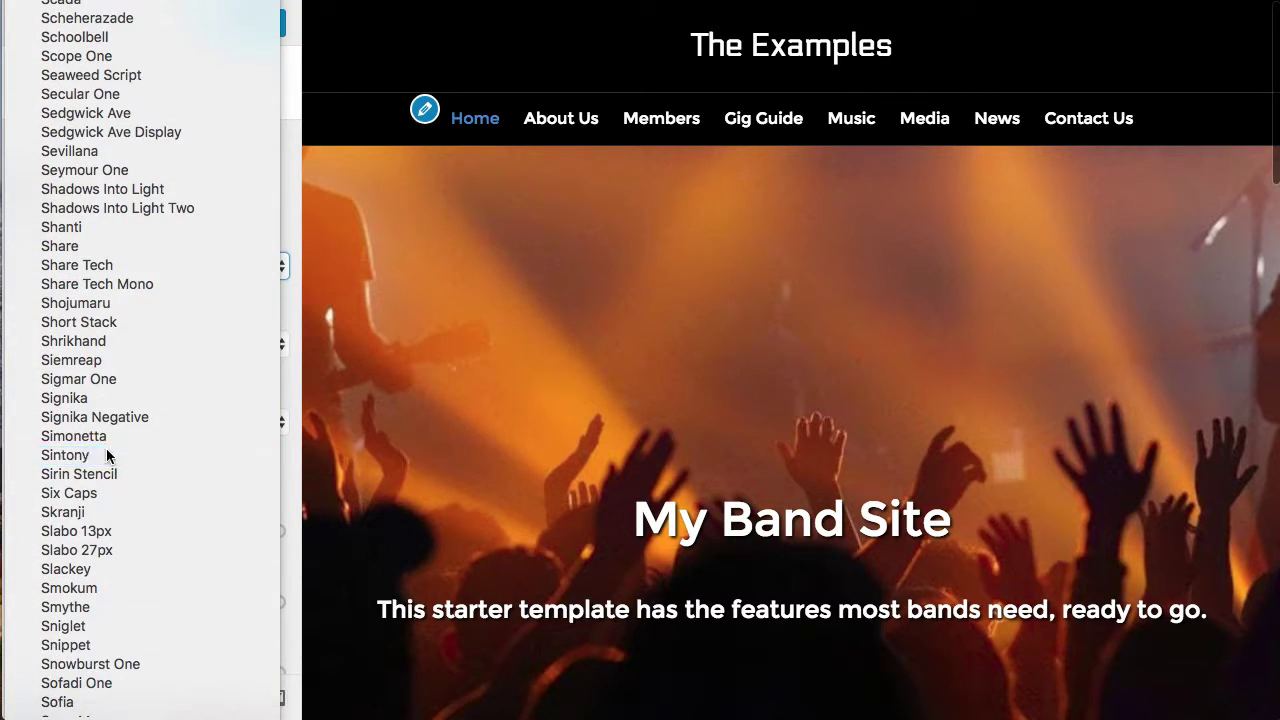
click(65, 455)
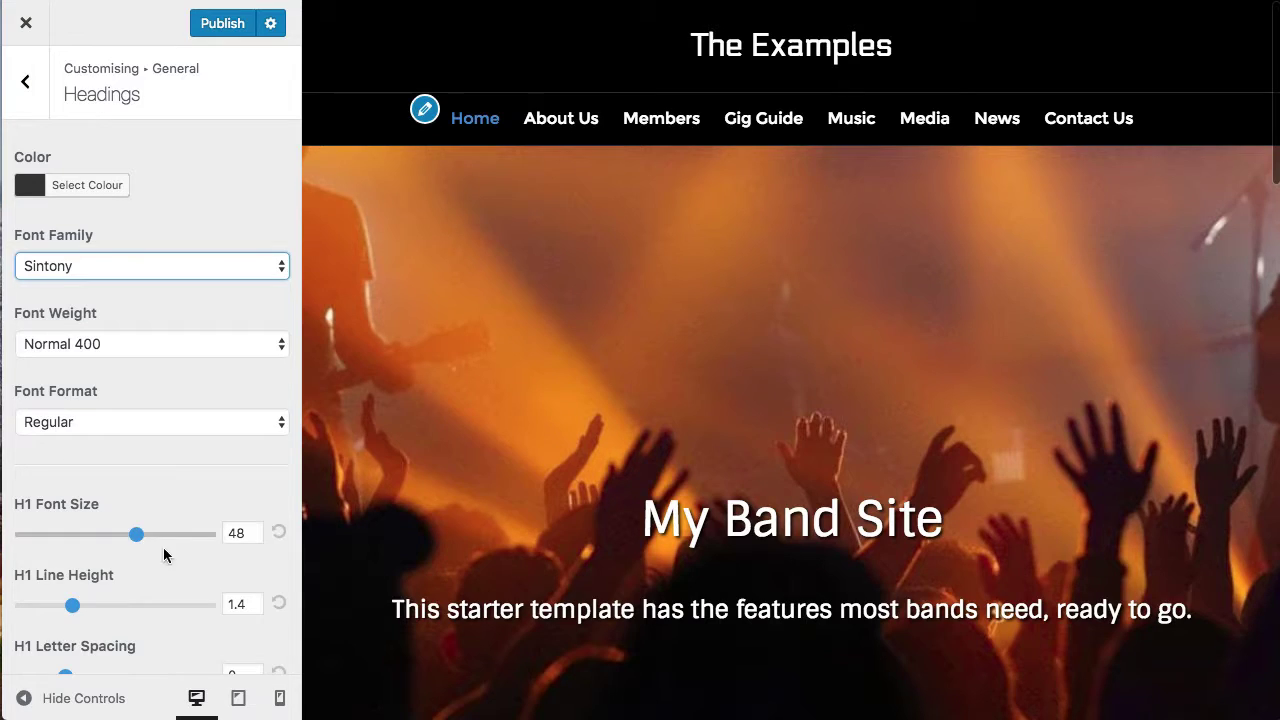
- Set the H1 font size to 70 and the H3 font size to 33 in the headings settings
drag(135, 532, 201, 536)
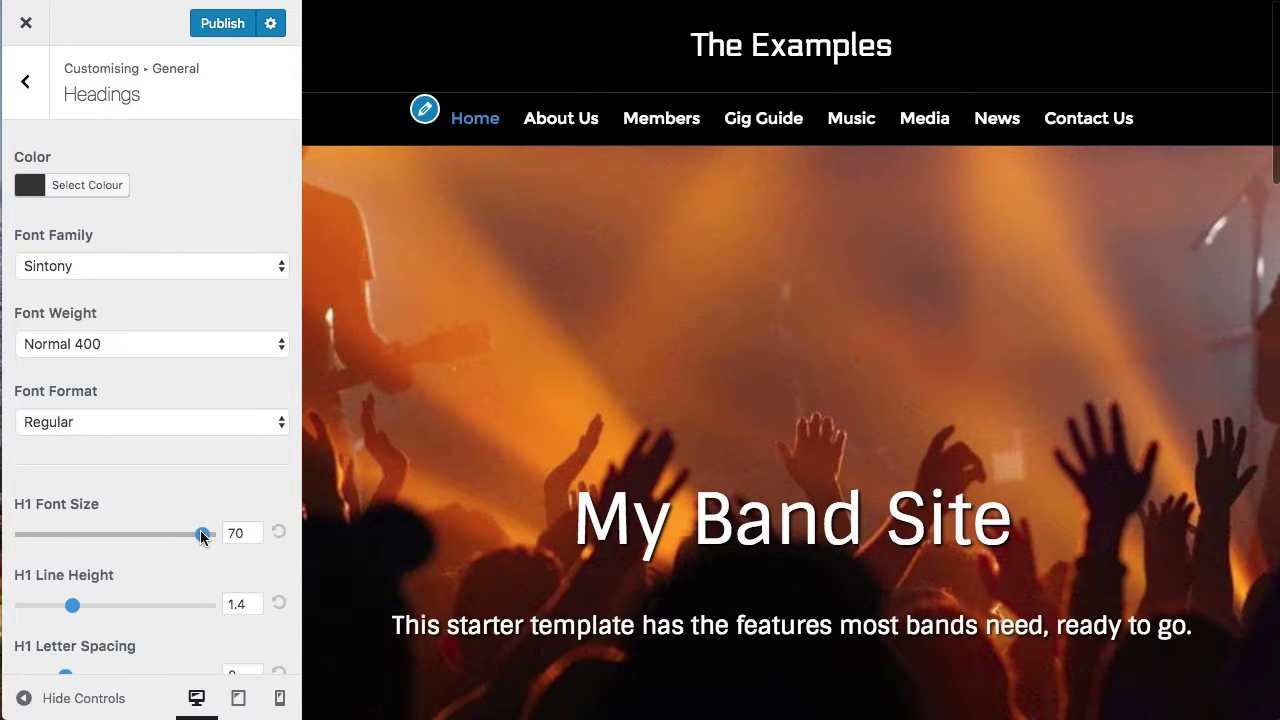
scroll(125, 648, down, 5)
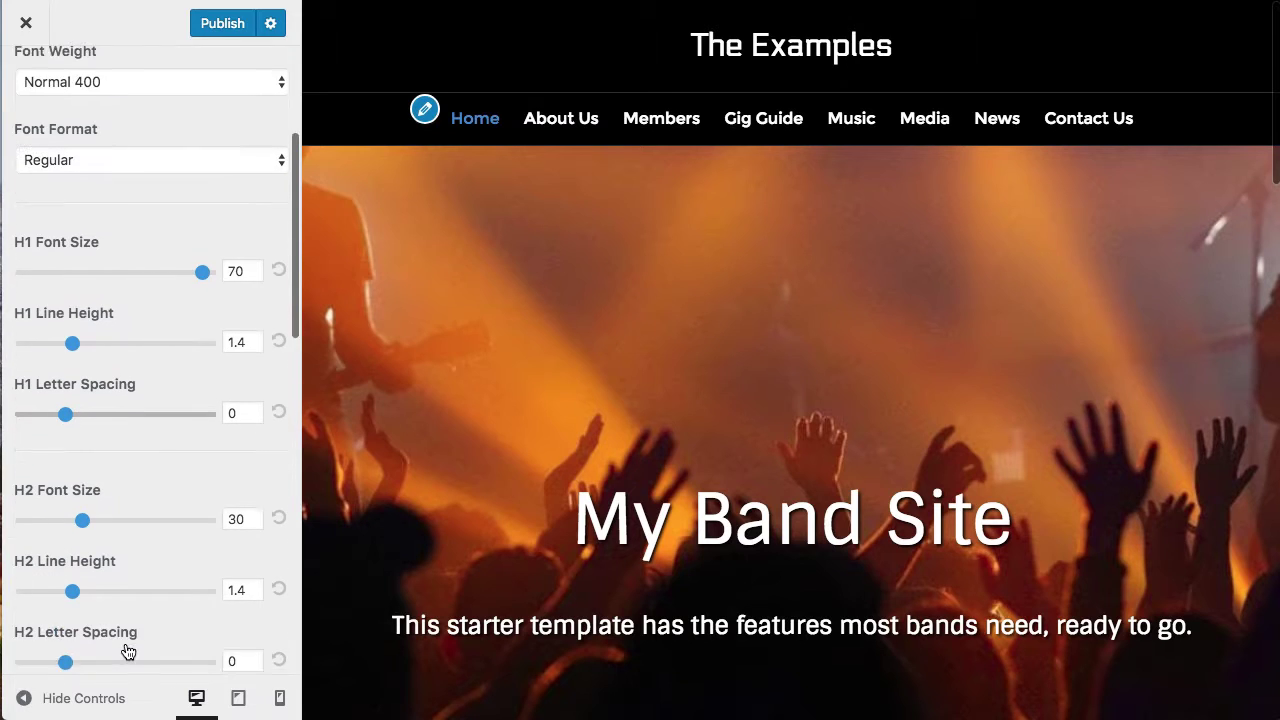
scroll(125, 648, down, 3)
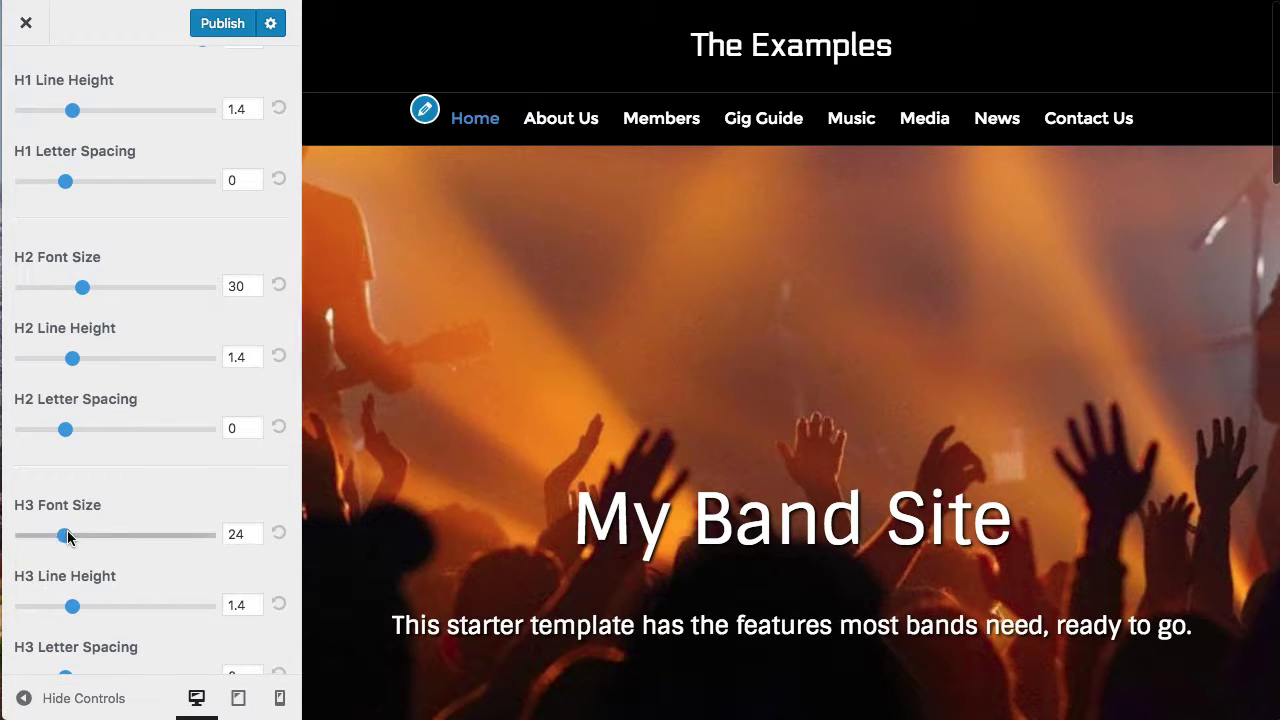
drag(63, 533, 91, 542)
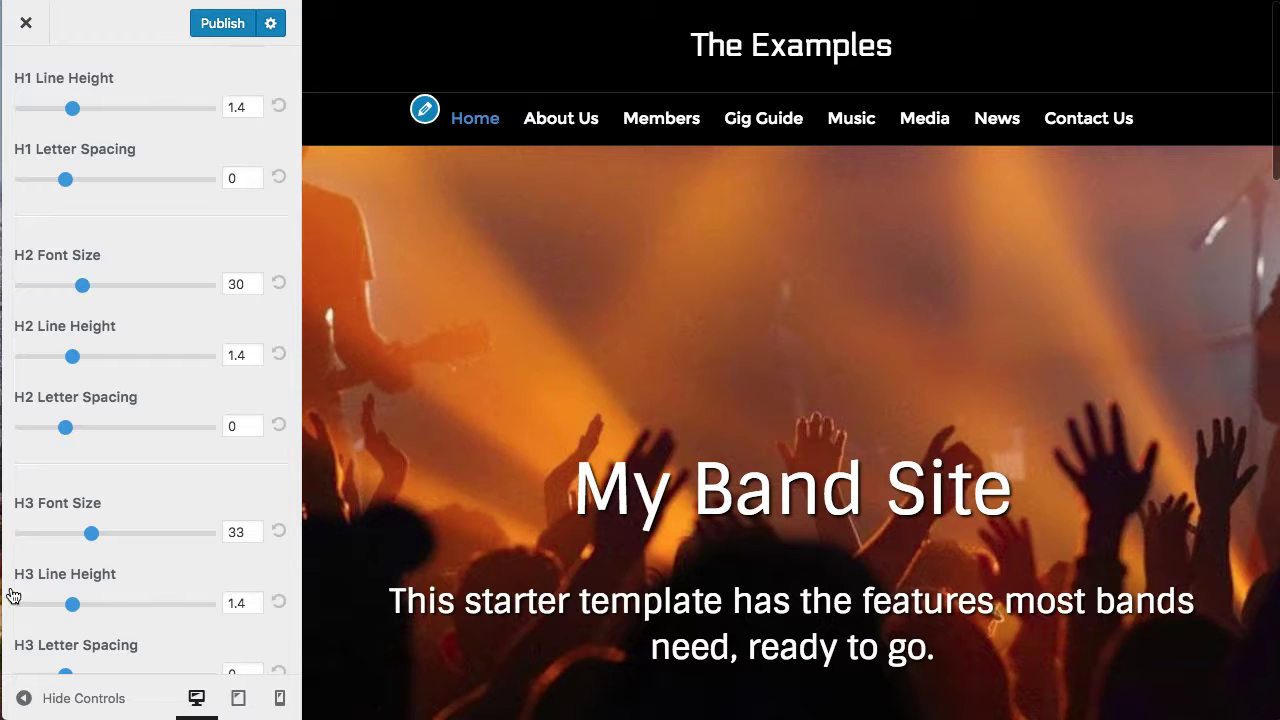
- Examine the restyled headings down the home page preview, from the banner to the music section
scroll(570, 586, down, 5)
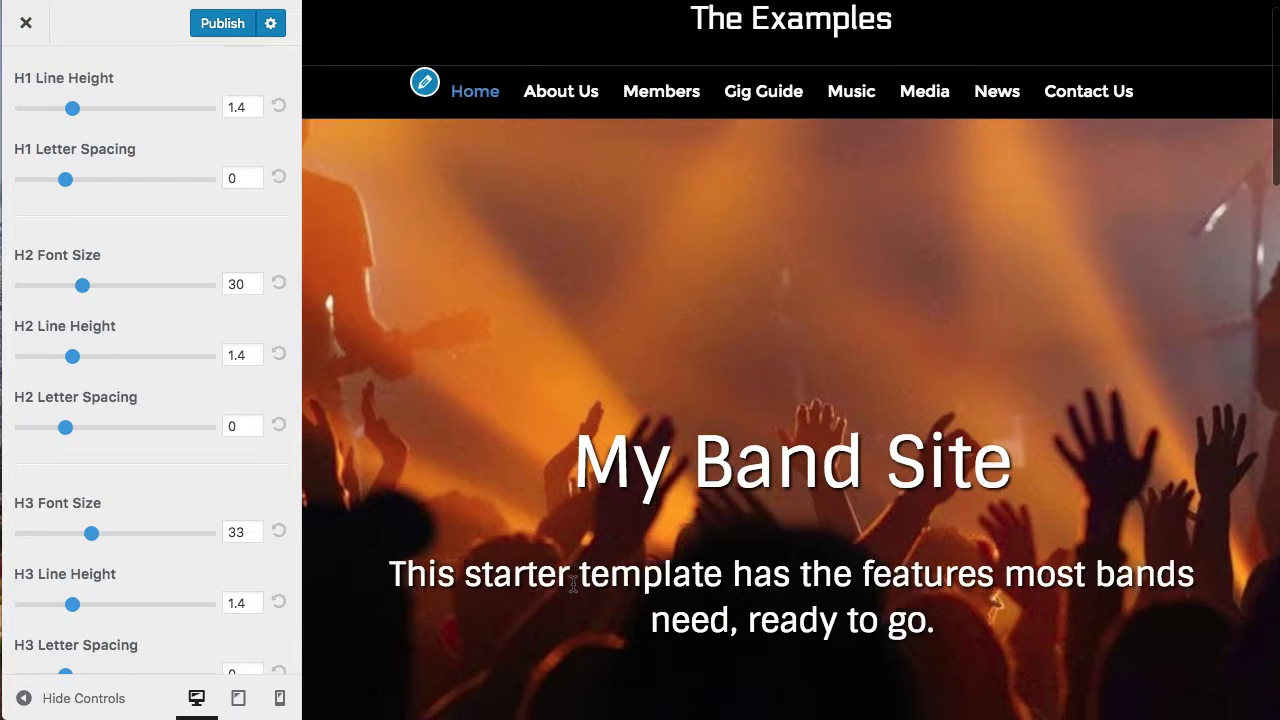
scroll(560, 590, down, 5)
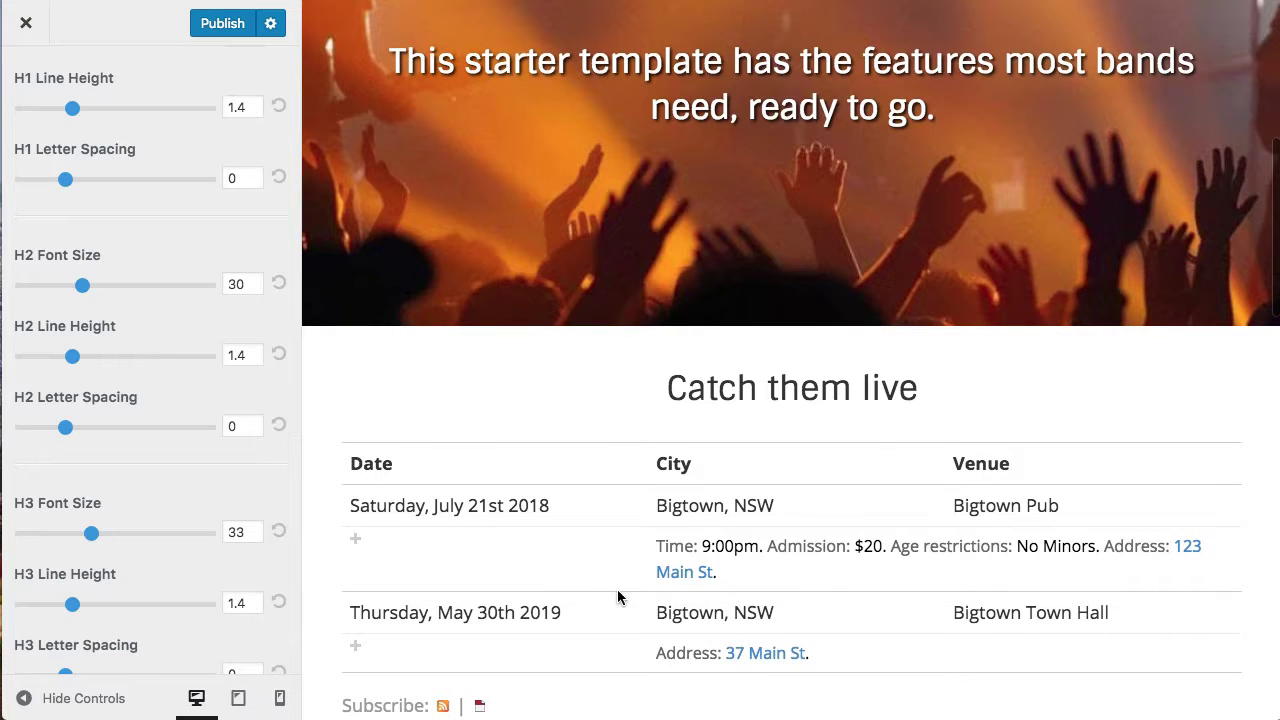
scroll(617, 592, down, 10)
scroll(615, 597, down, 14)
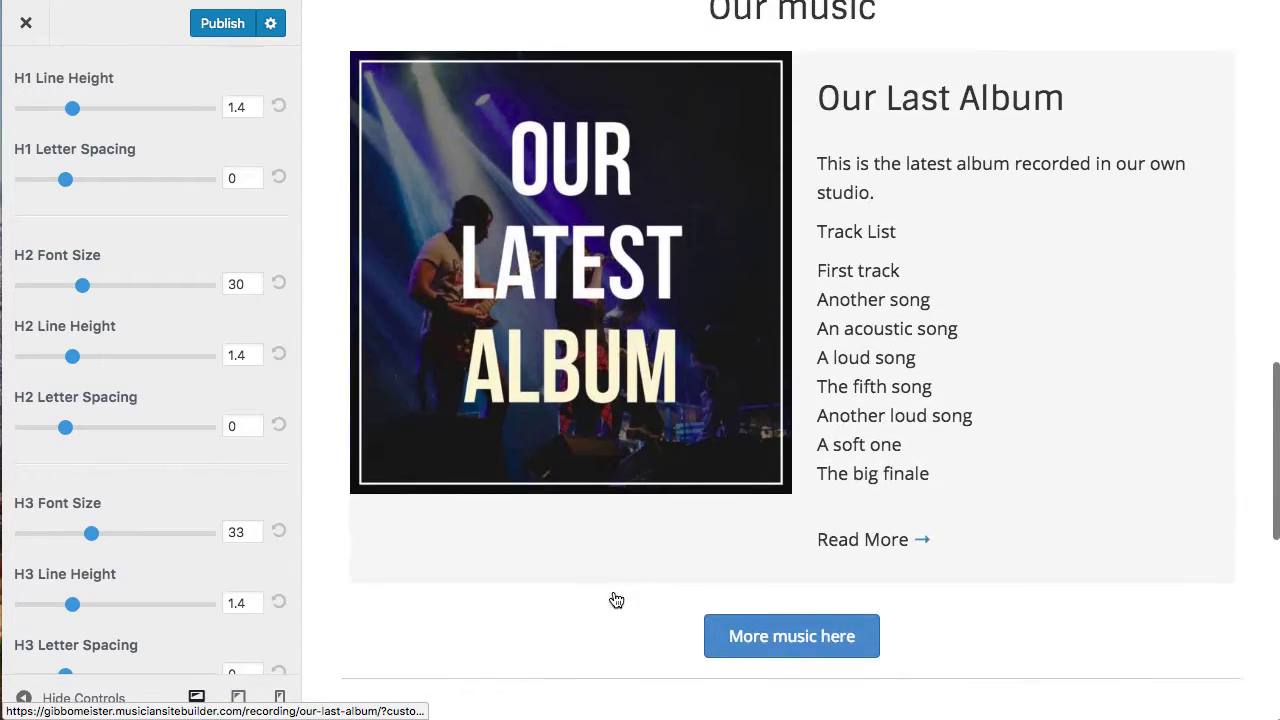
scroll(609, 592, up, 20)
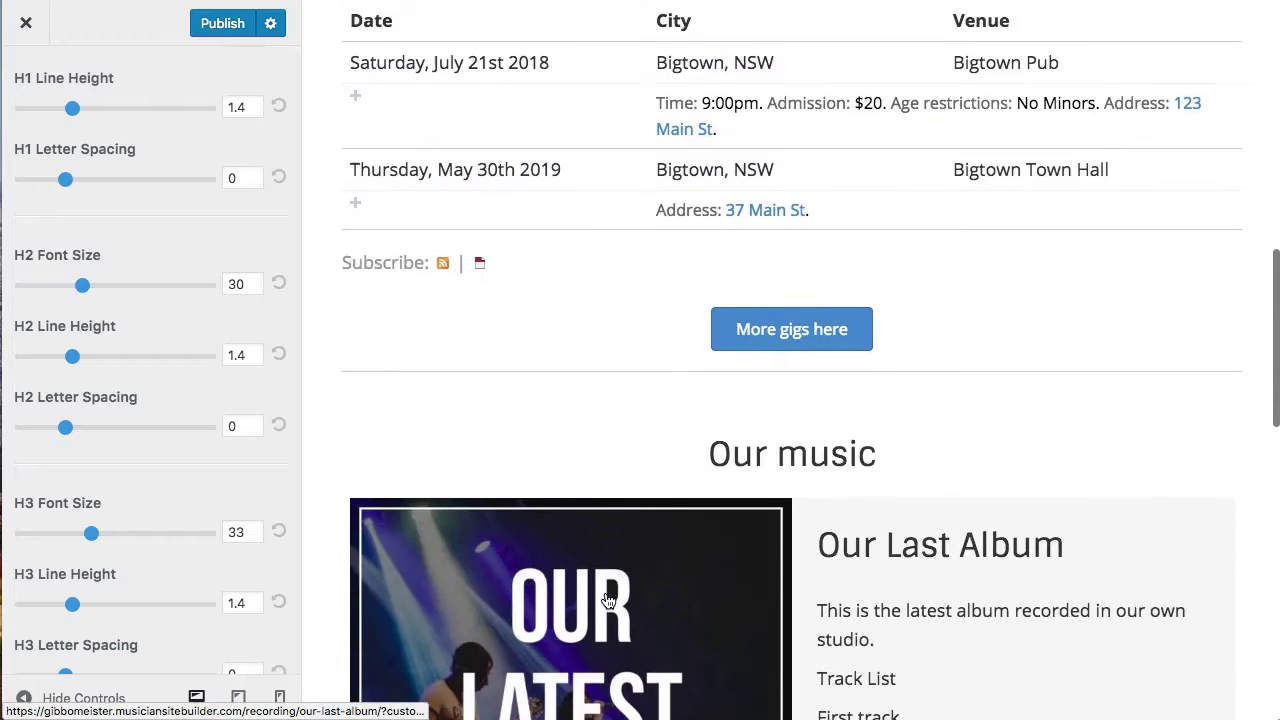
scroll(604, 598, down, 3)
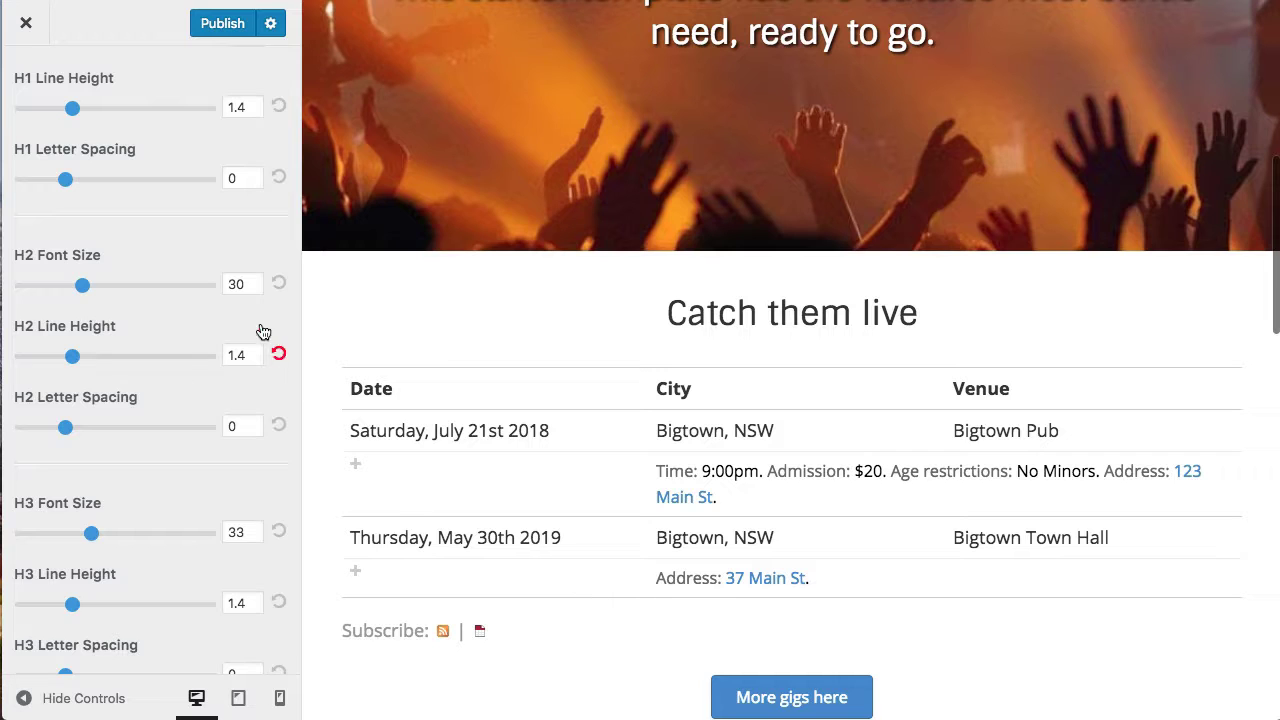
- Set the font family of the general body text to Poppins
scroll(180, 217, up, 6)
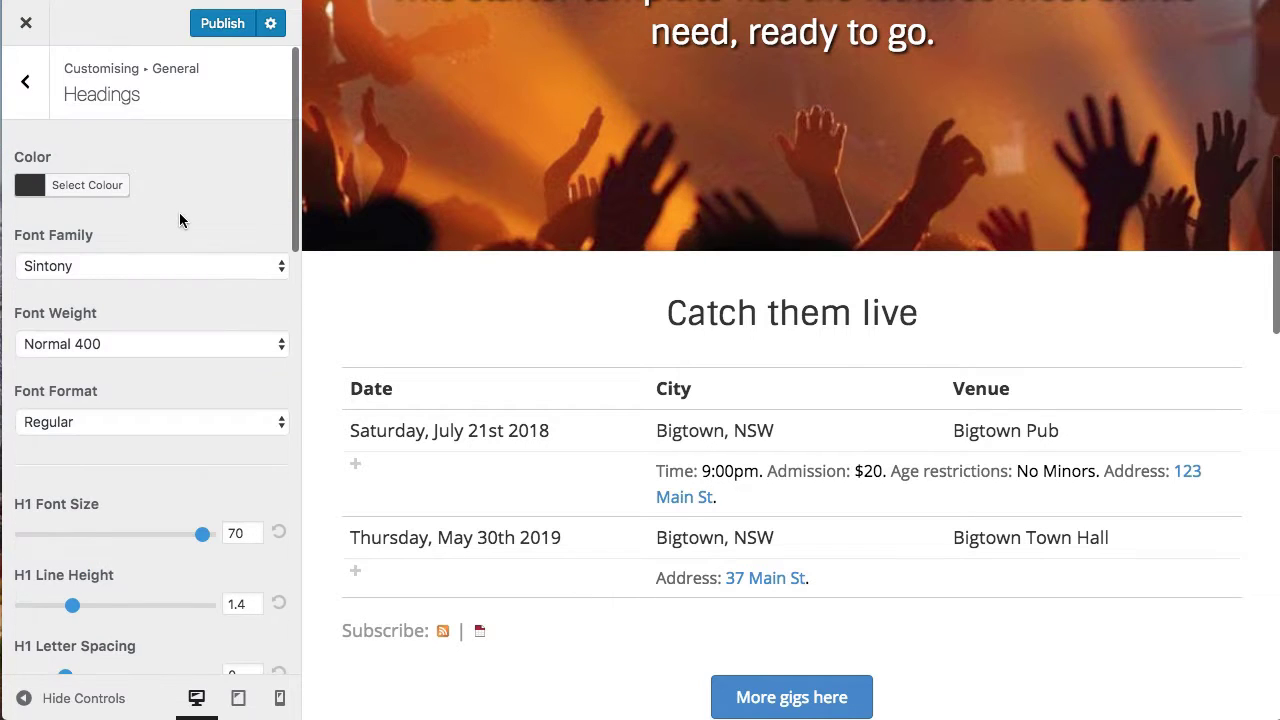
click(18, 96)
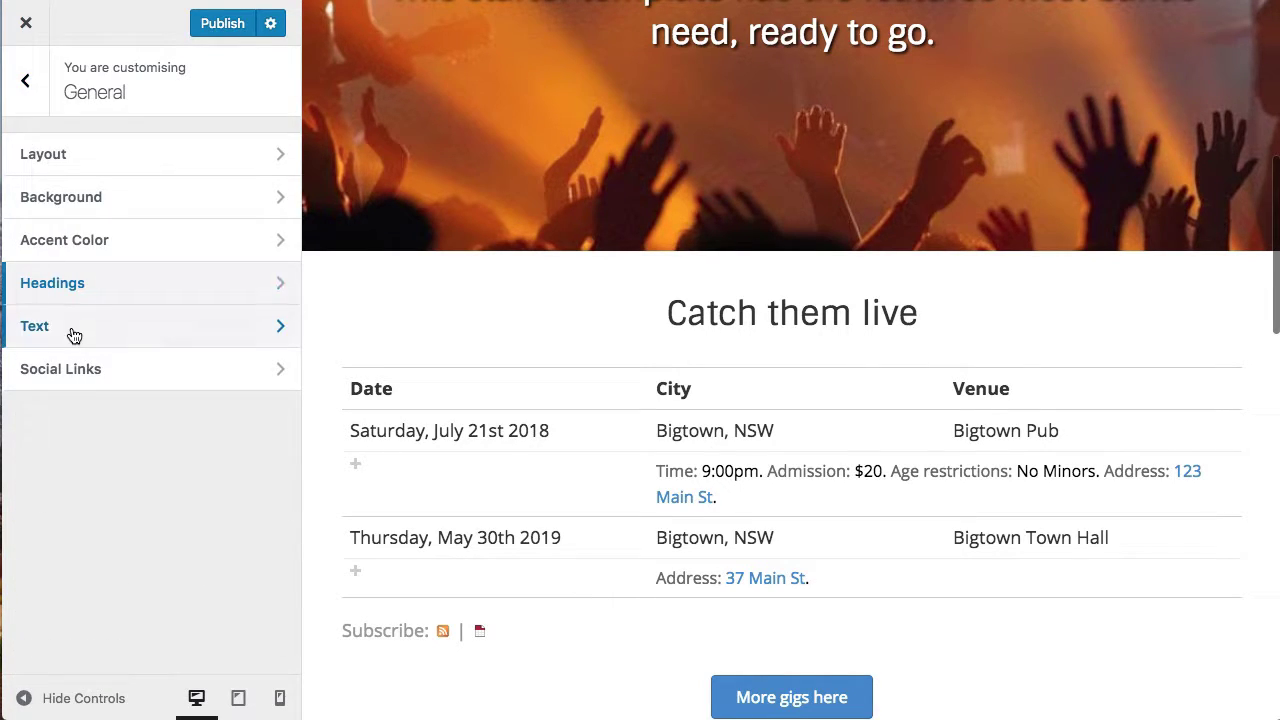
click(74, 330)
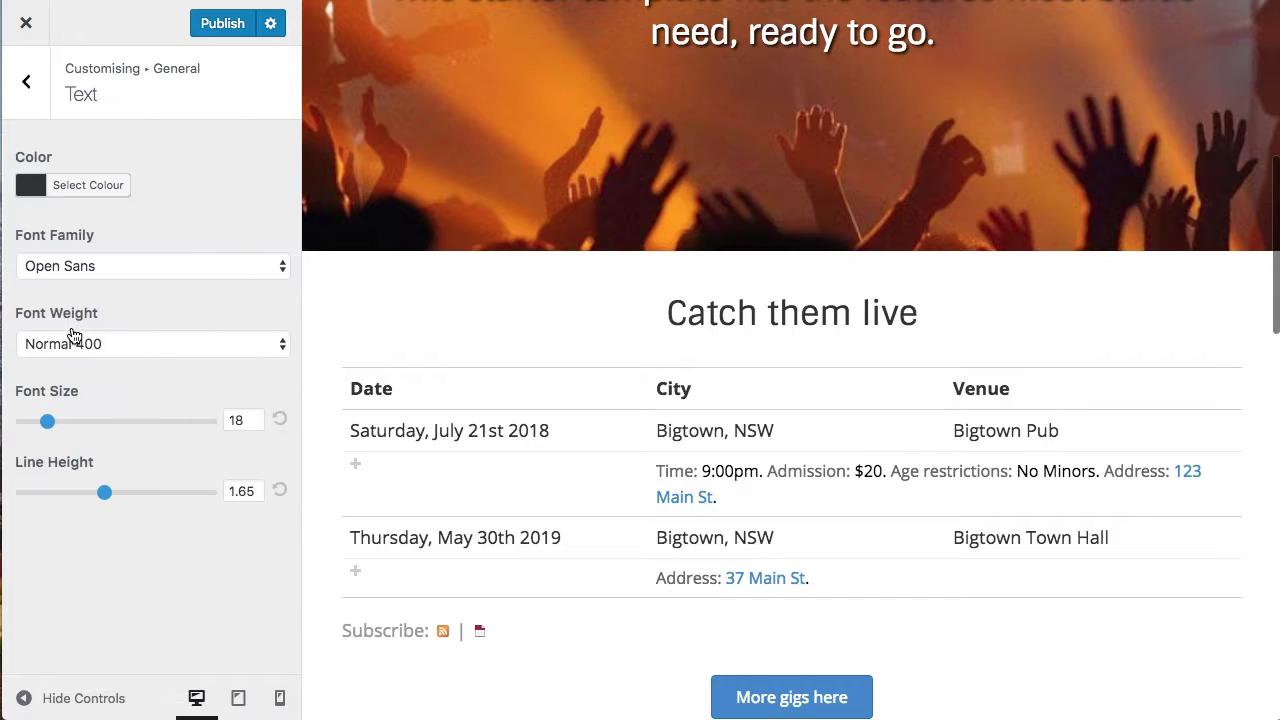
click(136, 266)
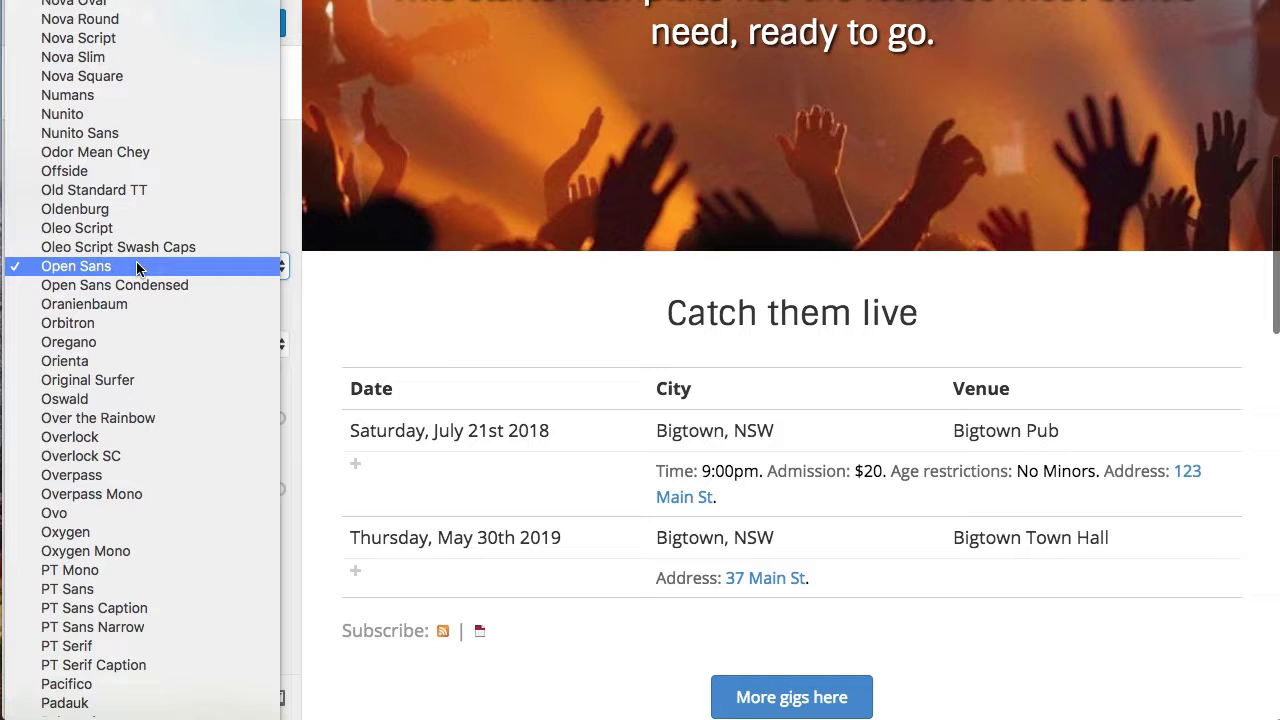
text(pop)
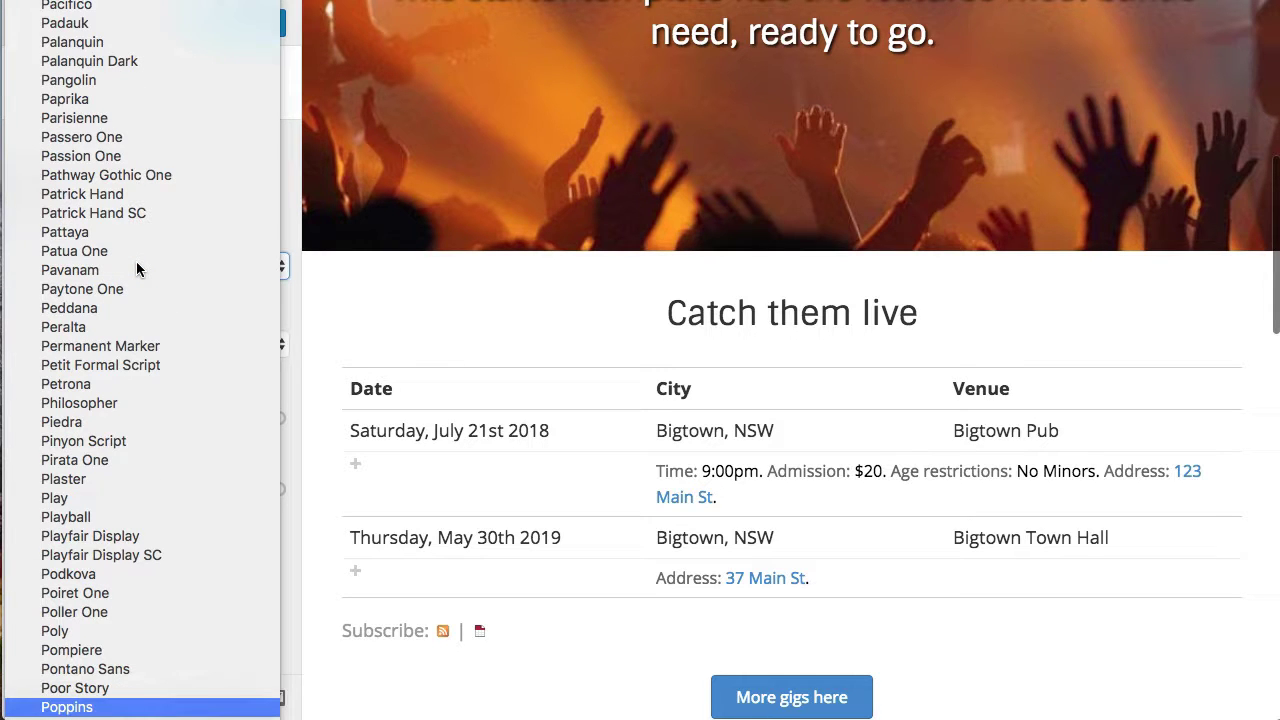
key(Return)
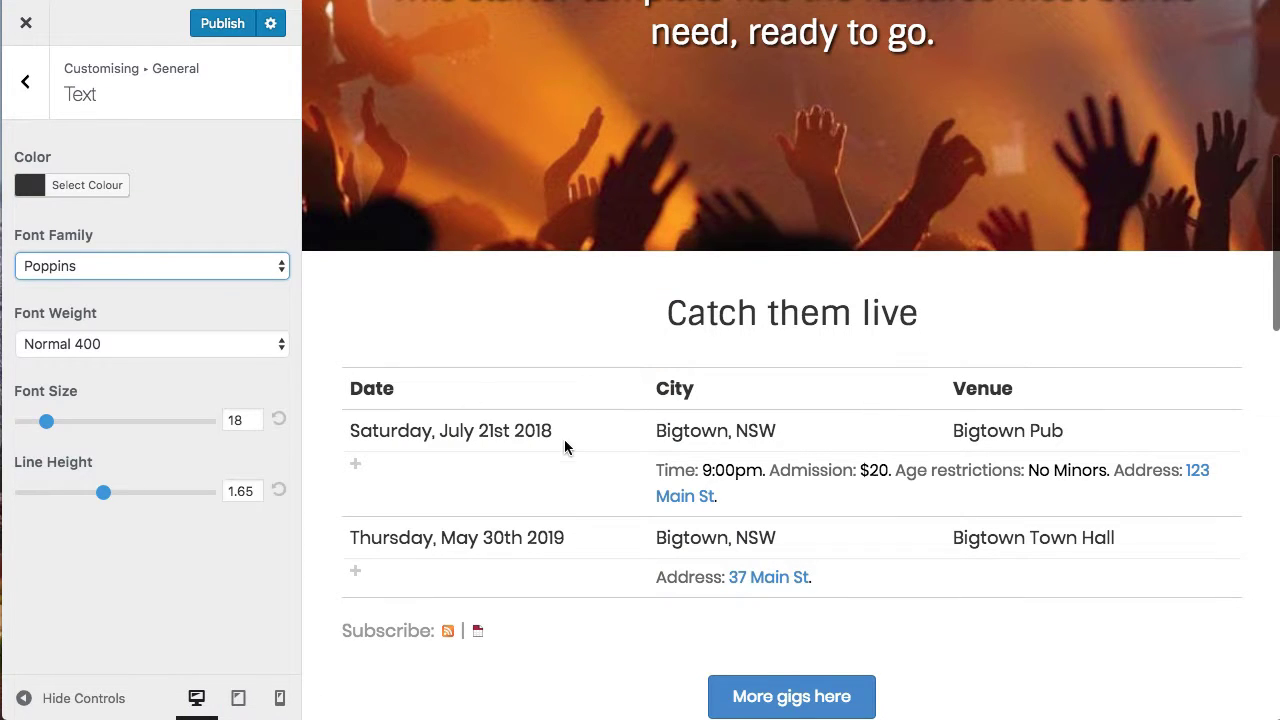
- Examine the body text font through the gigs, music and news sections of the preview and return to the banner
scroll(641, 488, down, 3)
scroll(640, 491, down, 5)
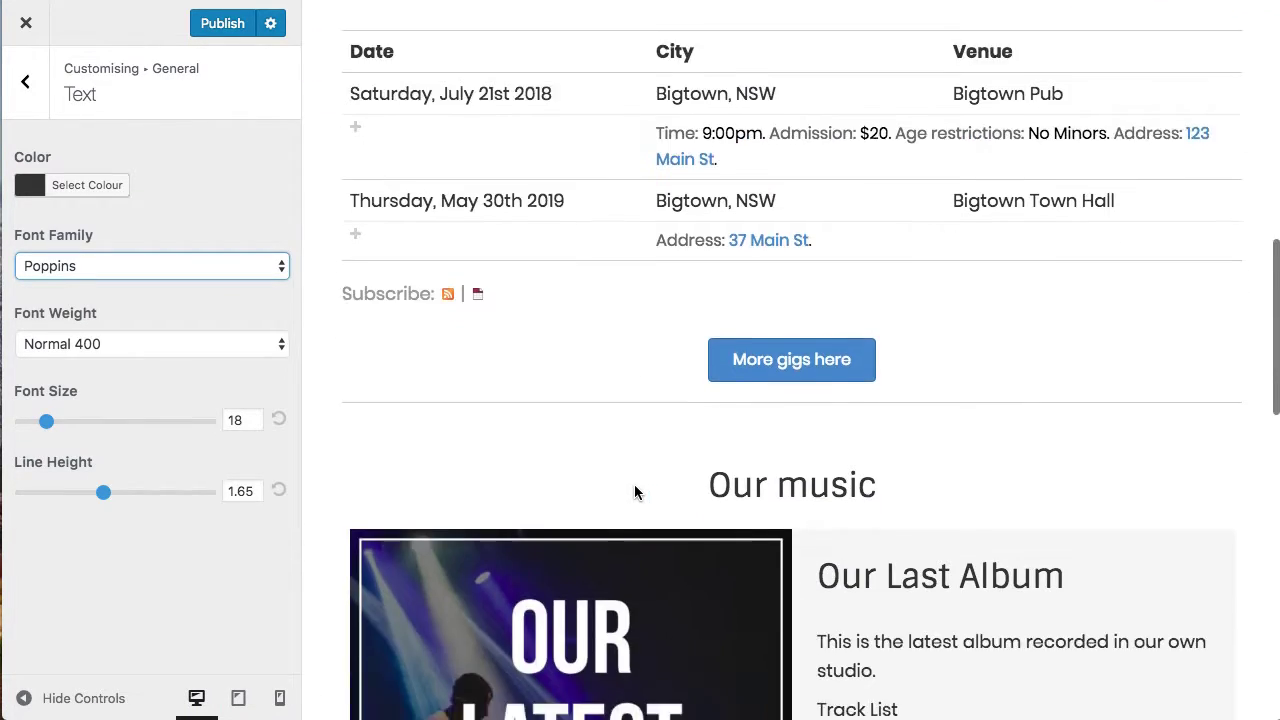
scroll(632, 490, down, 7)
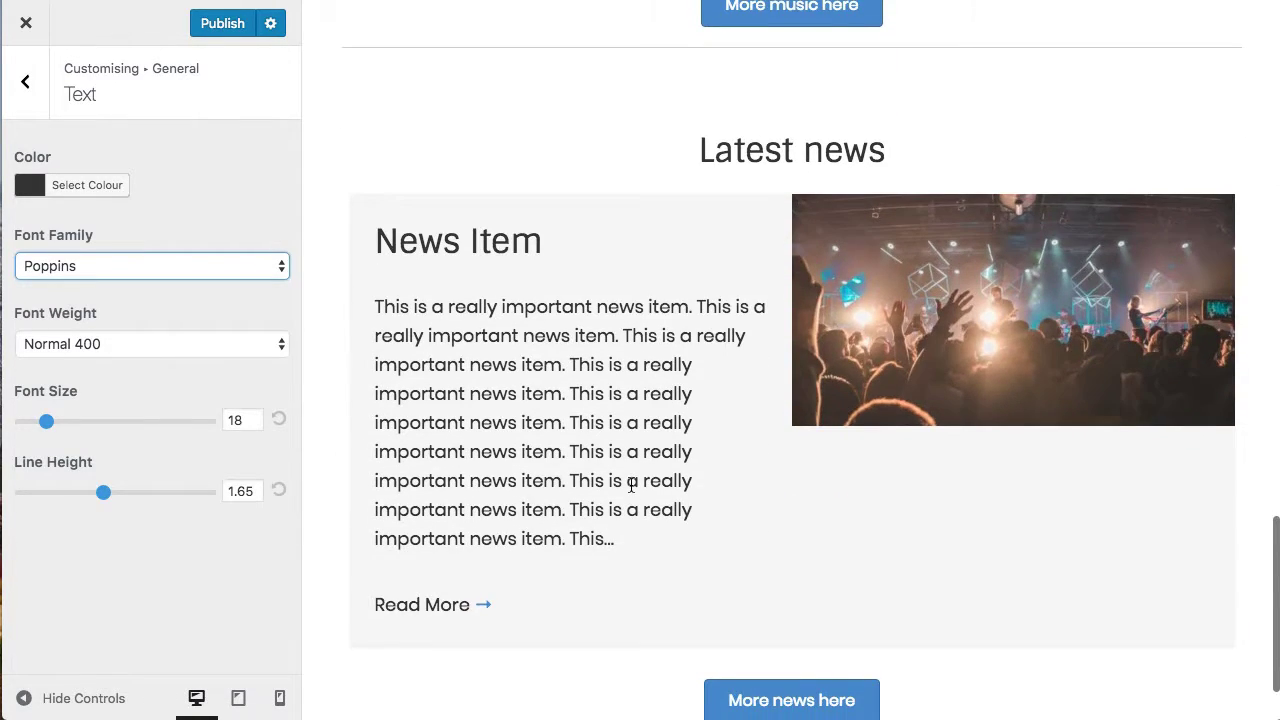
scroll(630, 489, up, 9)
scroll(630, 492, up, 1)
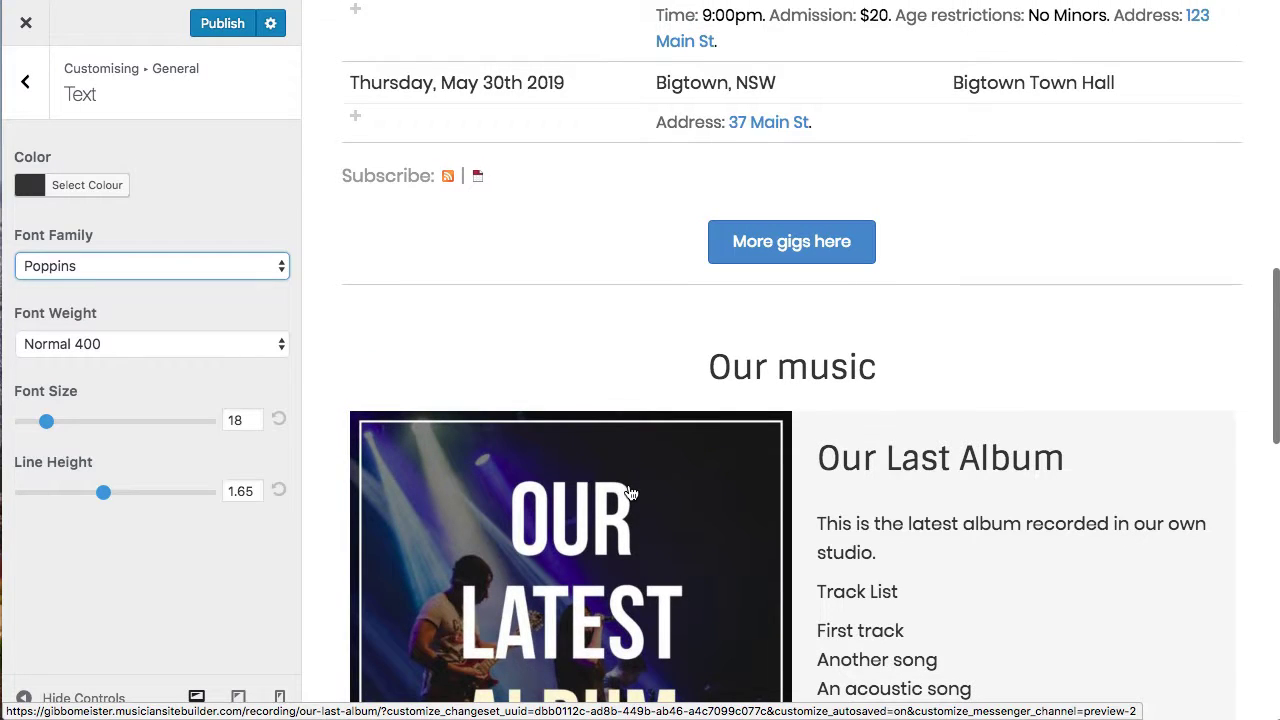
scroll(630, 492, up, 10)
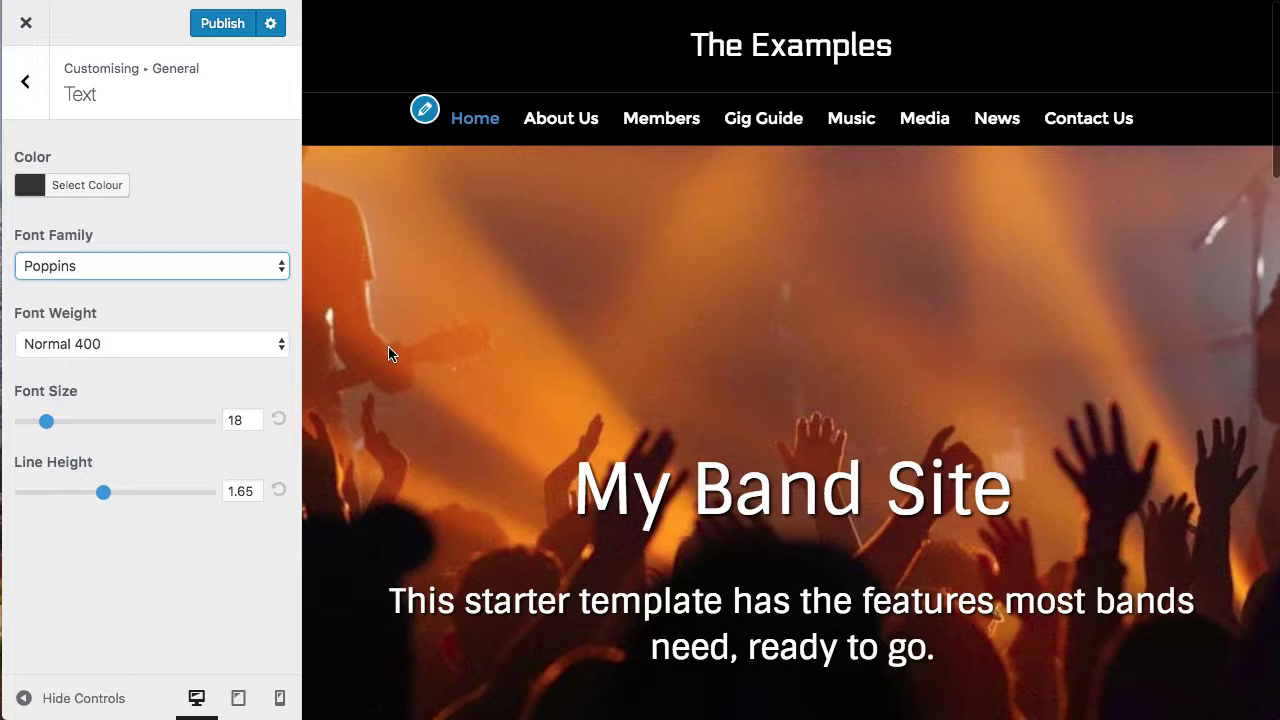
- Set the font family of the header's text logo to Sintony
click(30, 82)
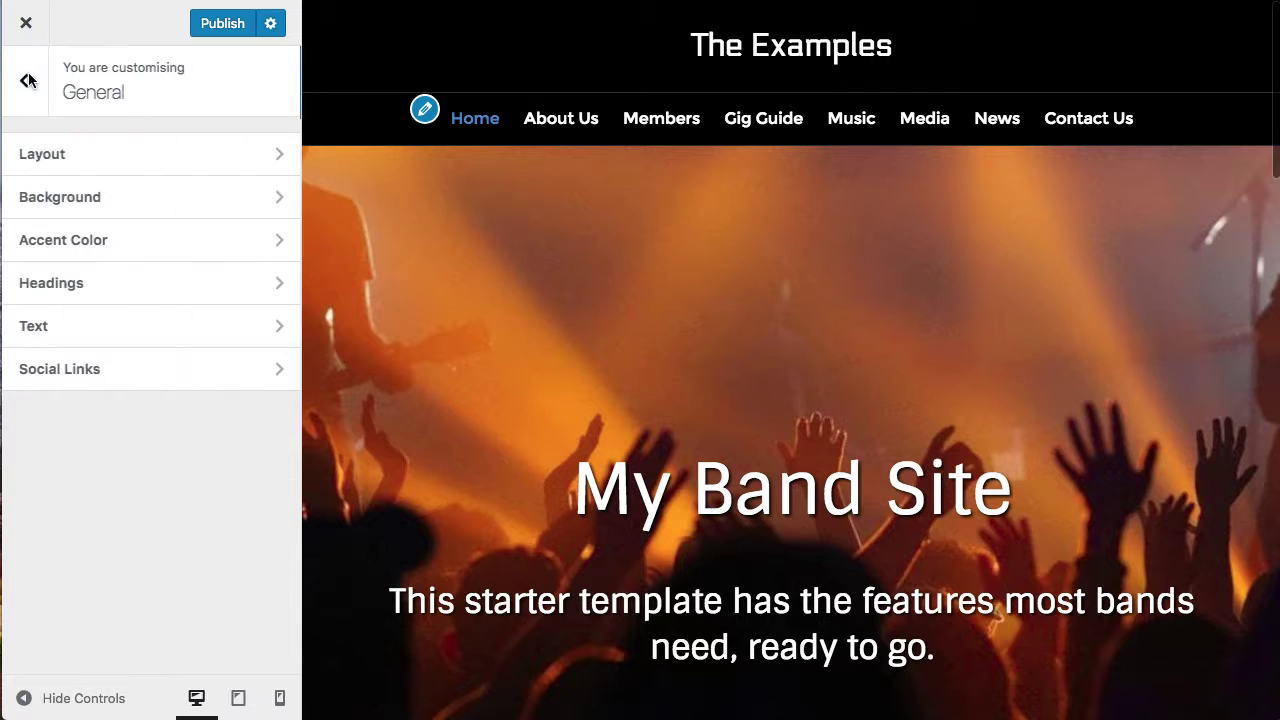
click(28, 82)
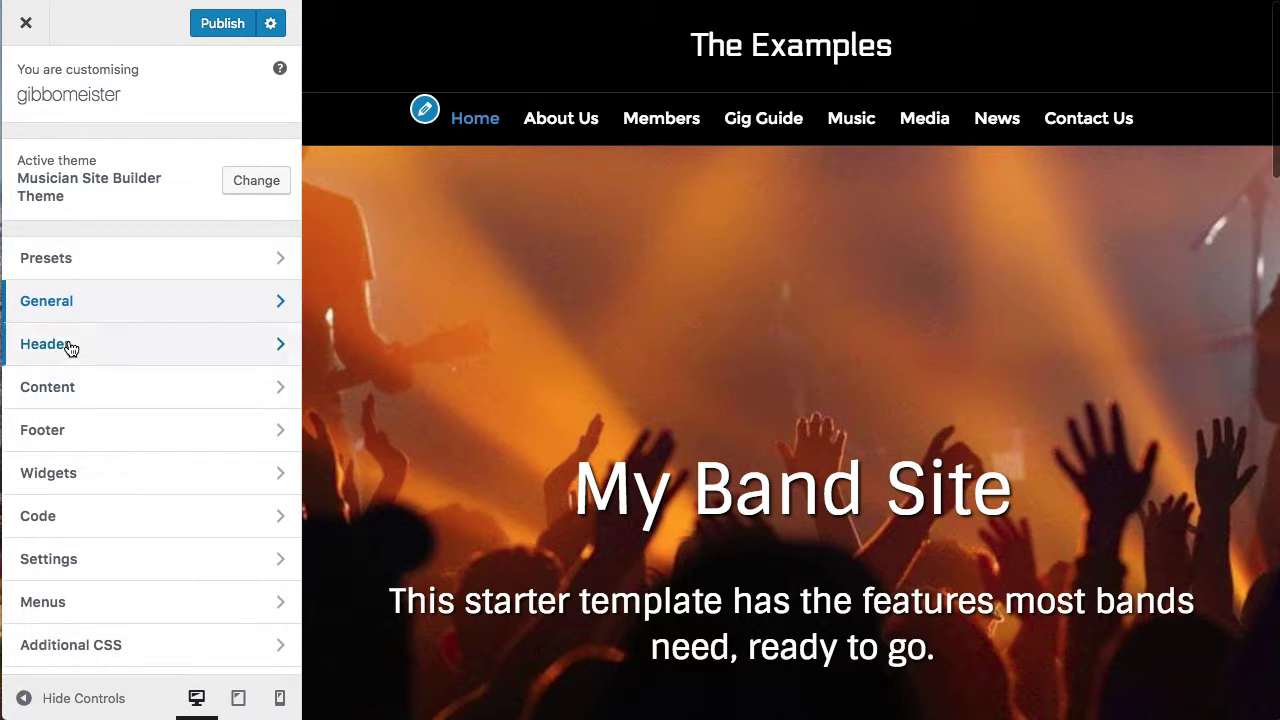
click(67, 345)
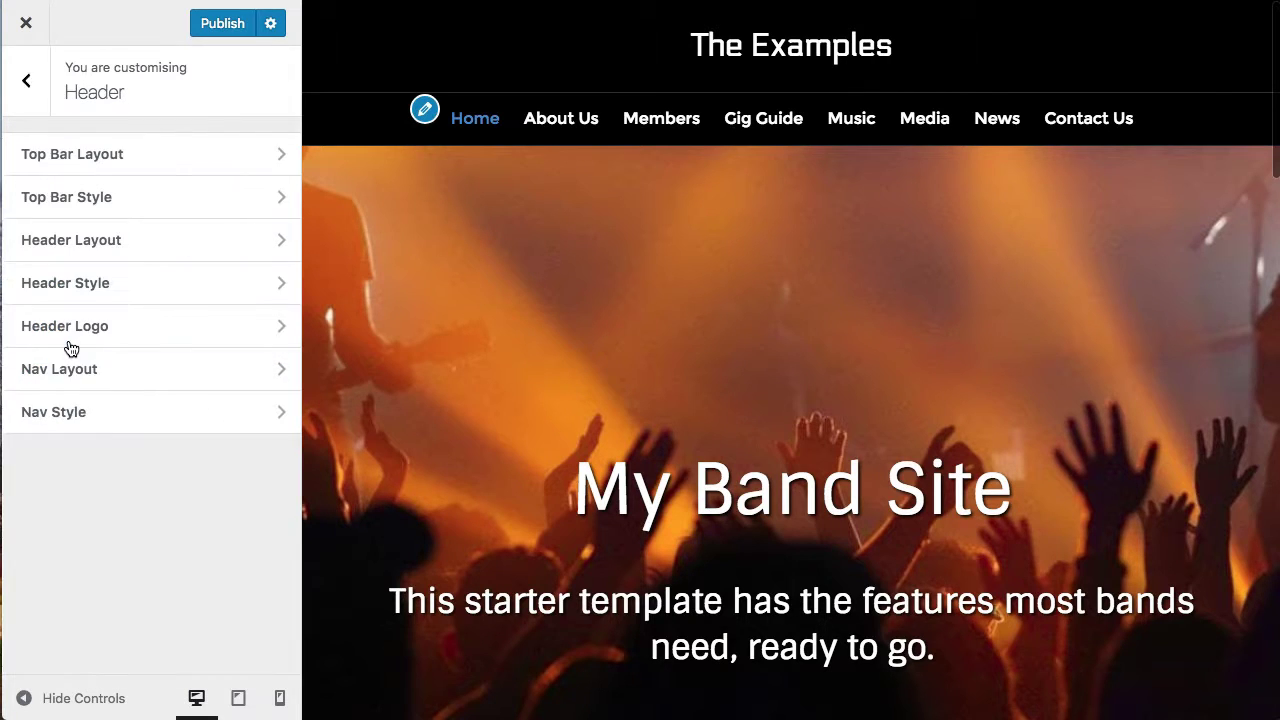
click(126, 332)
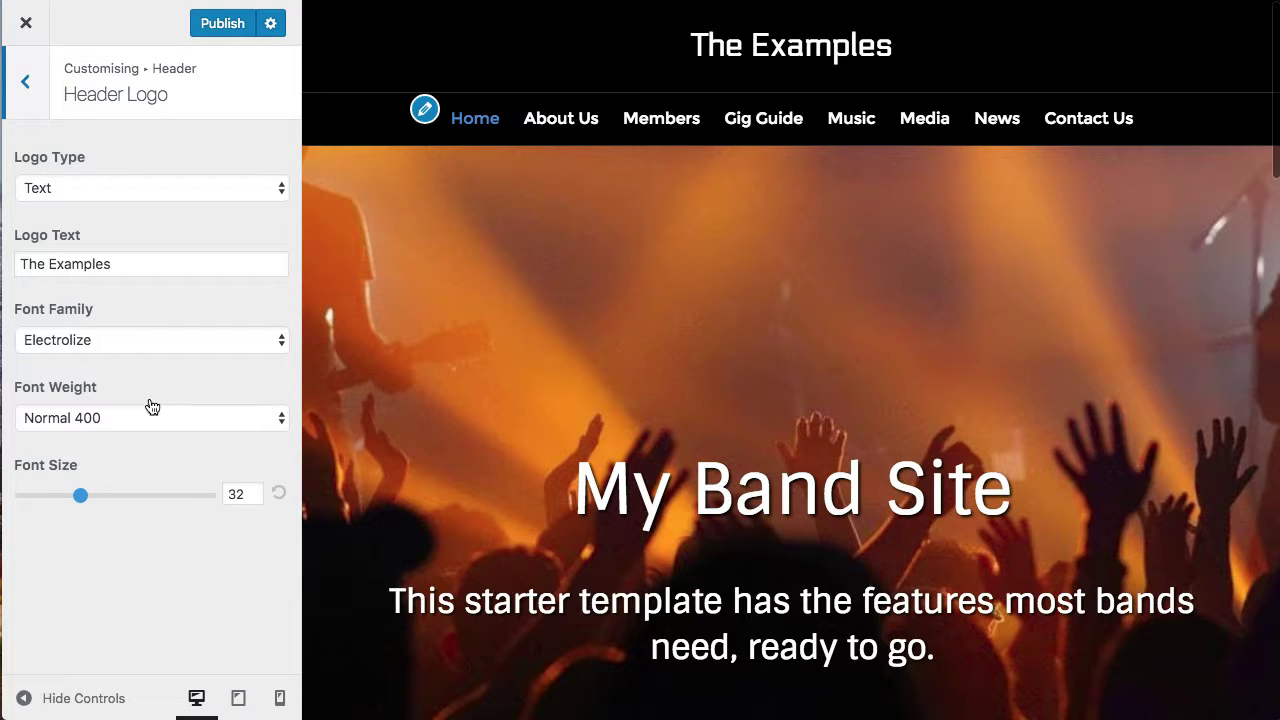
click(117, 340)
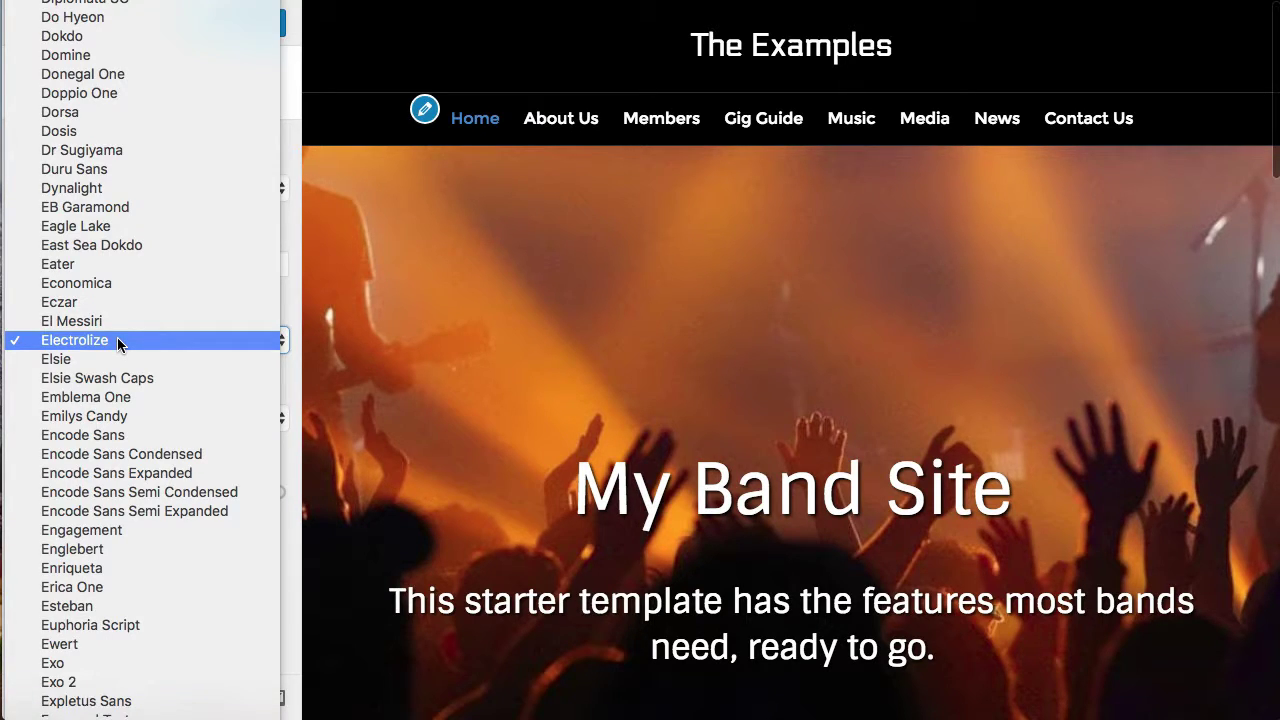
text(sin)
key(Return)
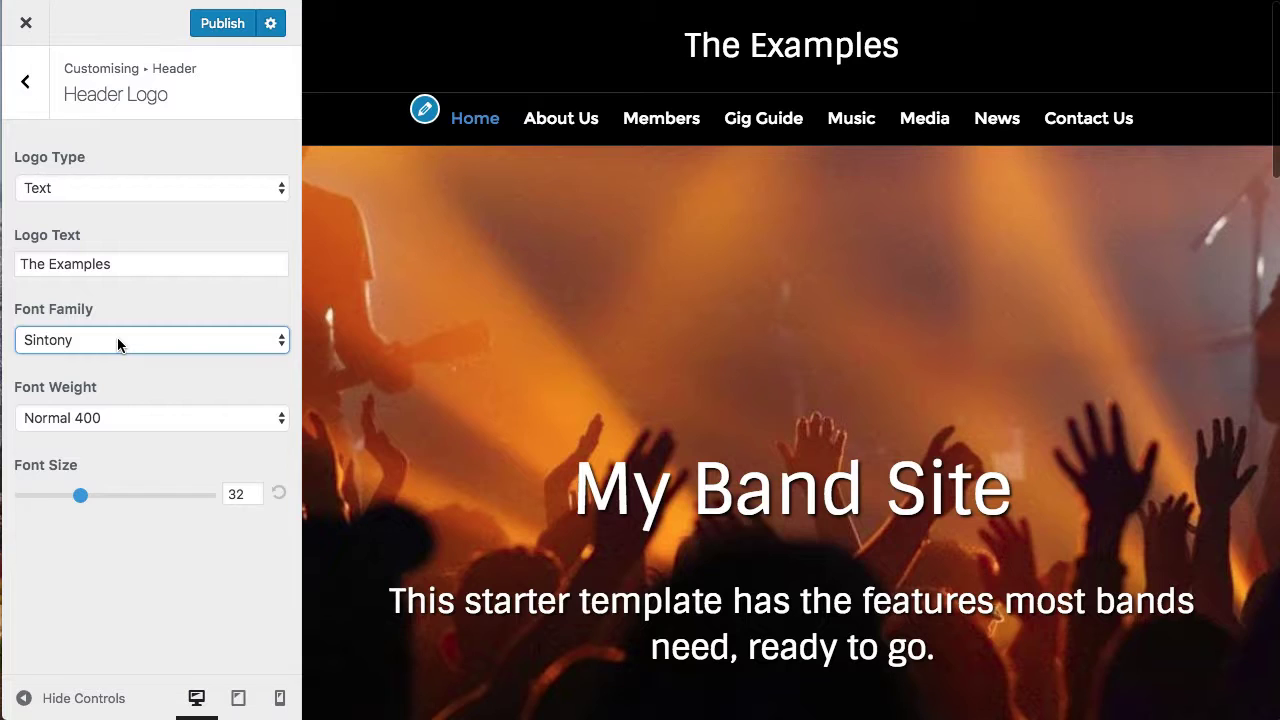
- Set the font family of the header's navigation menu to Open Sans
click(27, 88)
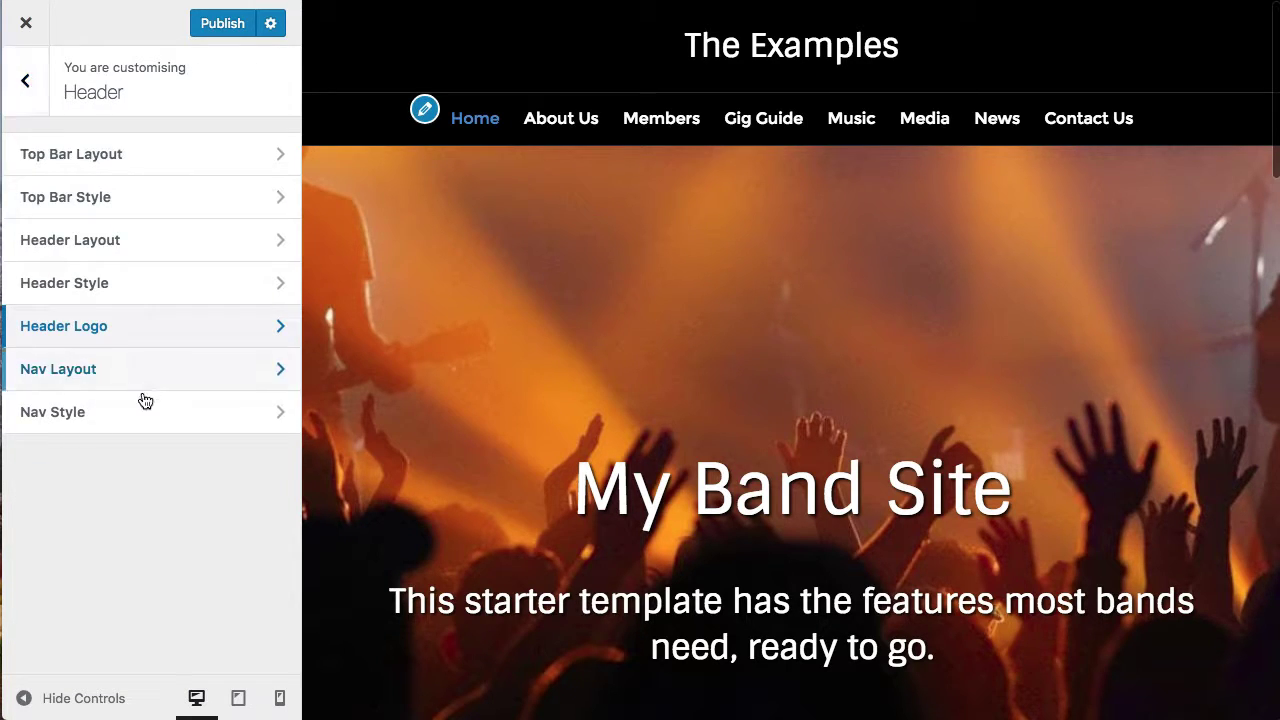
click(72, 410)
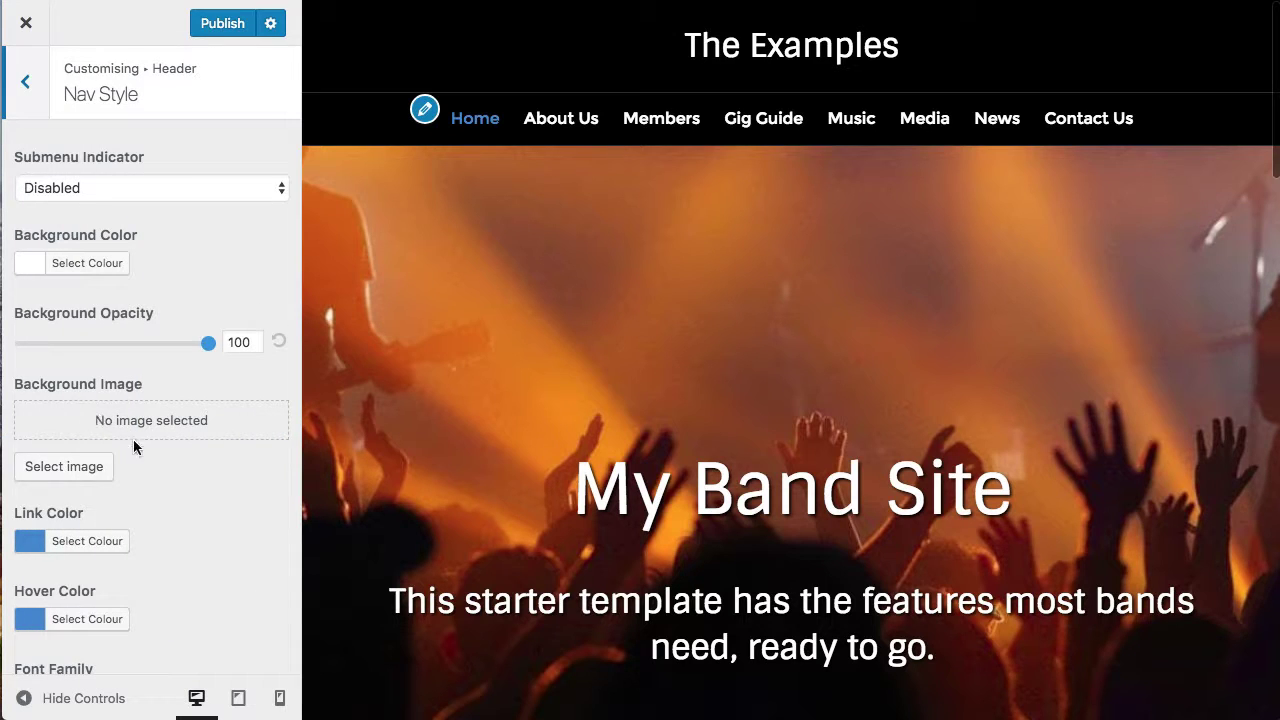
scroll(197, 383, down, 3)
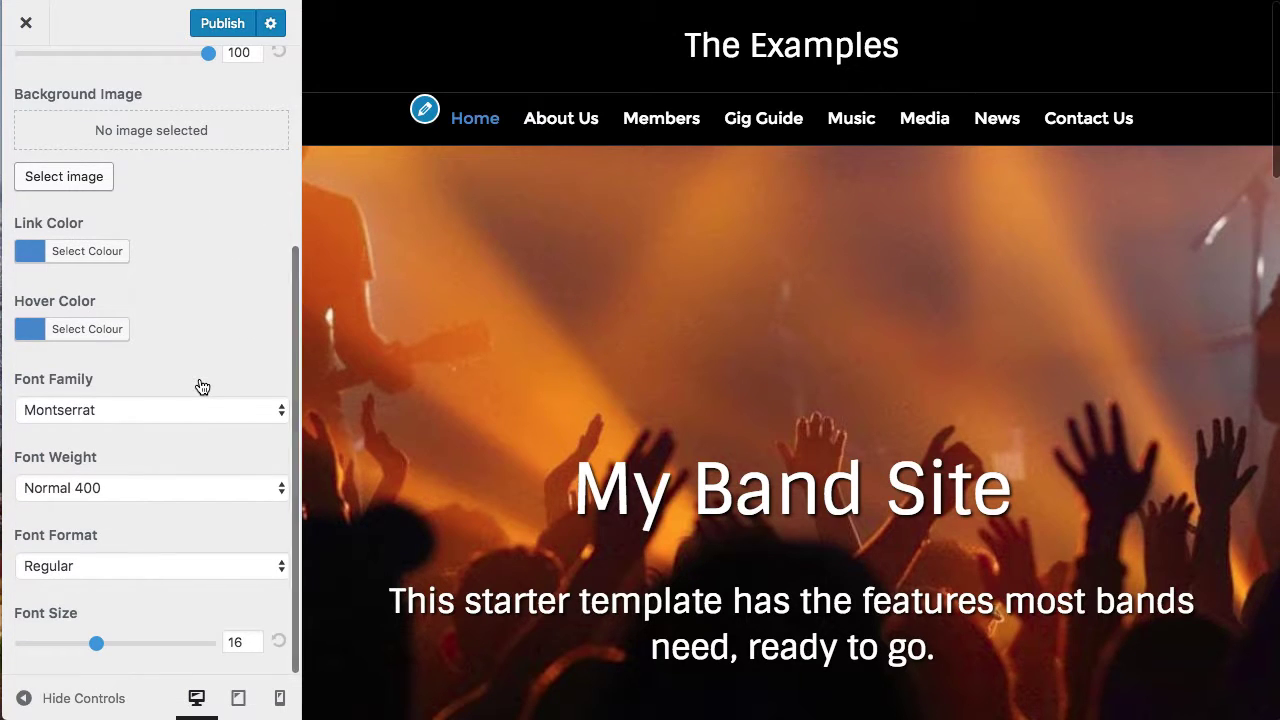
click(163, 409)
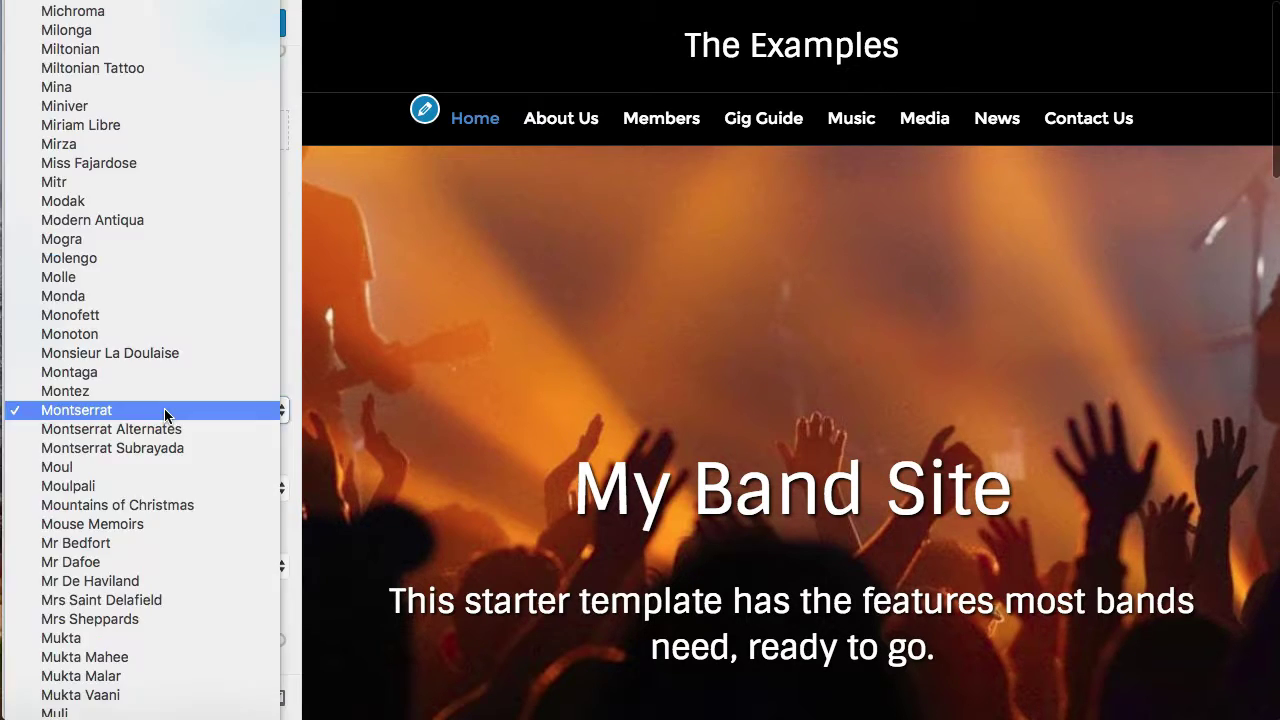
text(open)
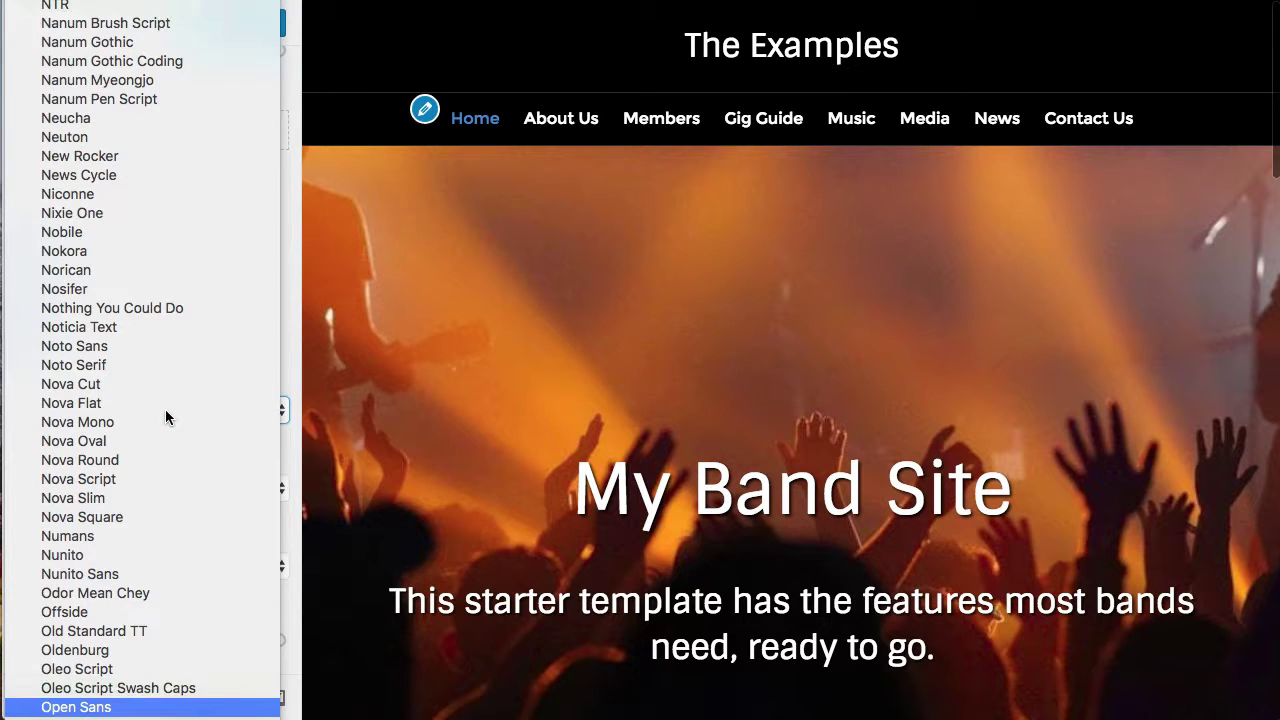
key(Return)
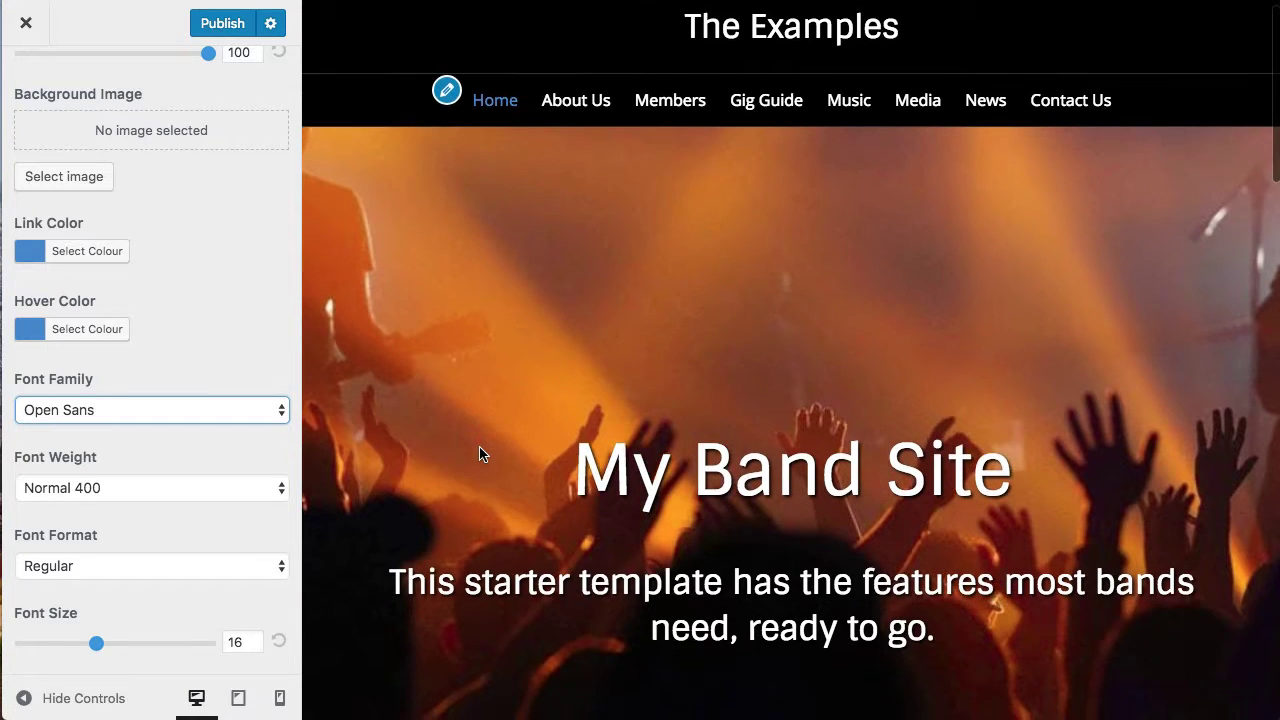
- Examine the combined heading, body and navigation fonts from the home page banner through the gigs section
scroll(600, 558, down, 5)
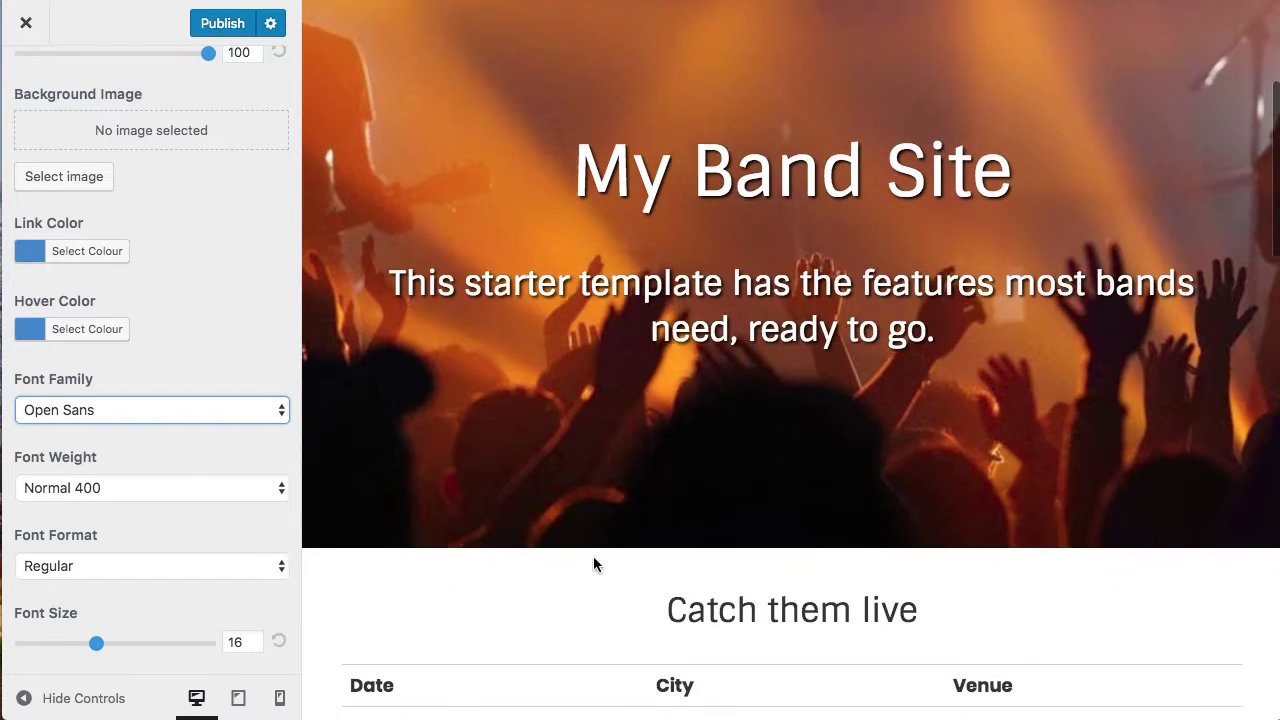
scroll(570, 566, down, 5)
scroll(565, 567, down, 2)
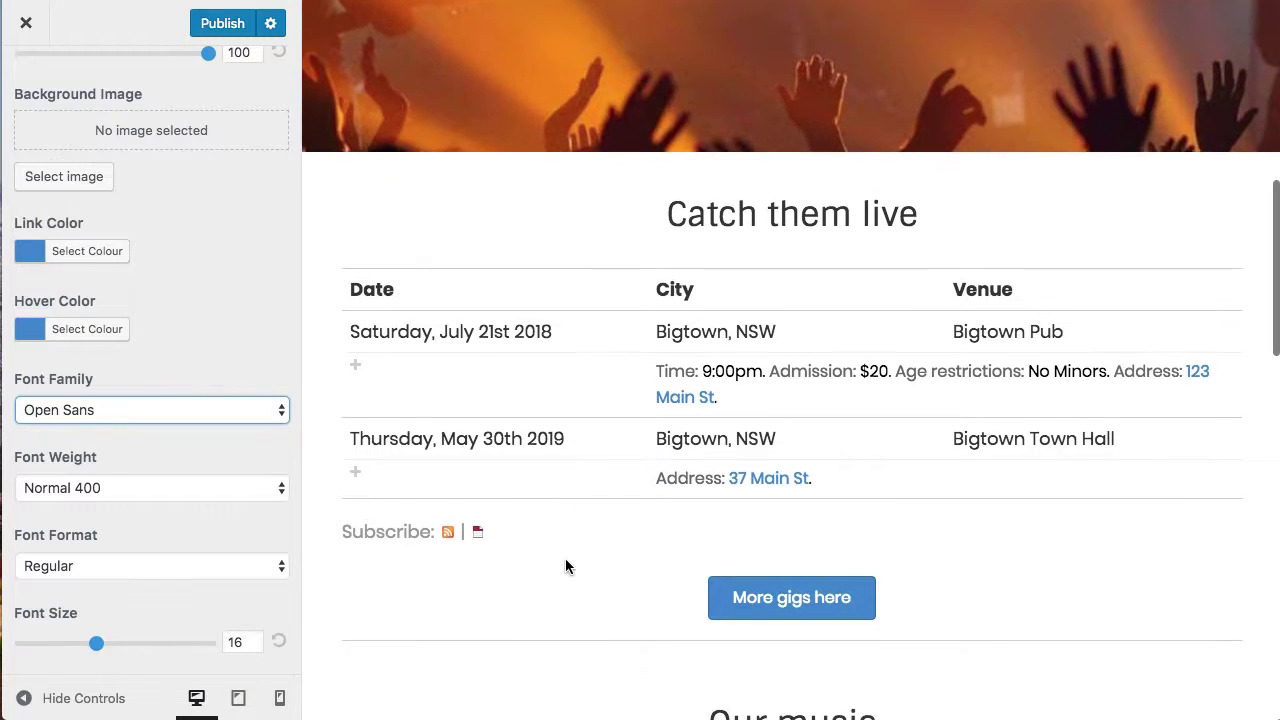
scroll(565, 558, down, 2)
scroll(563, 566, up, 15)
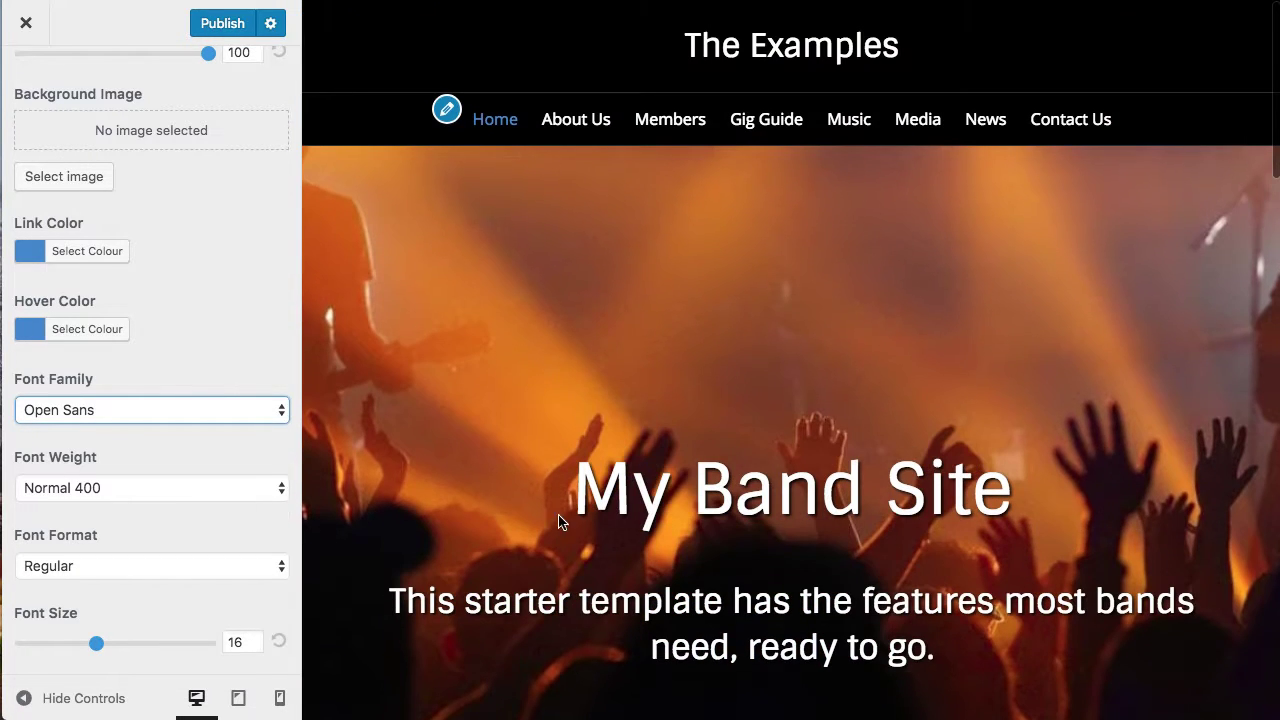
- Preview the Members page and examine its heading and text fonts down to the footer
click(683, 128)
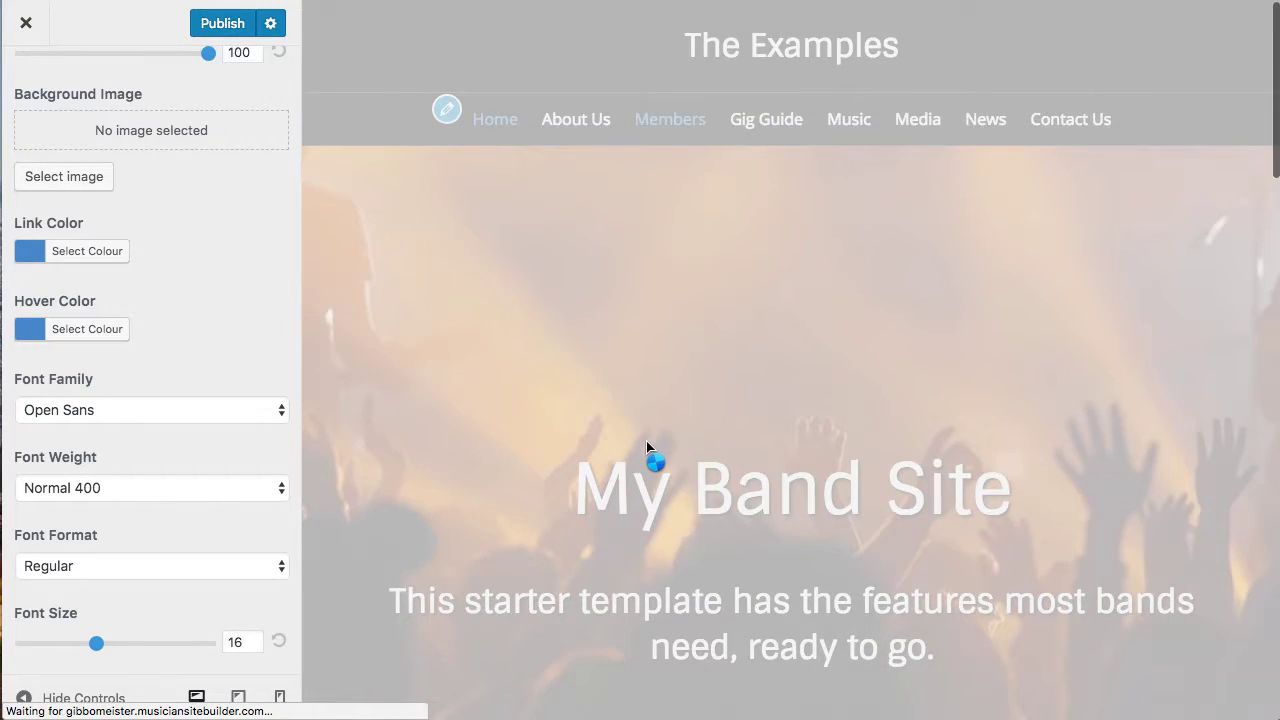
scroll(646, 441, down, 3)
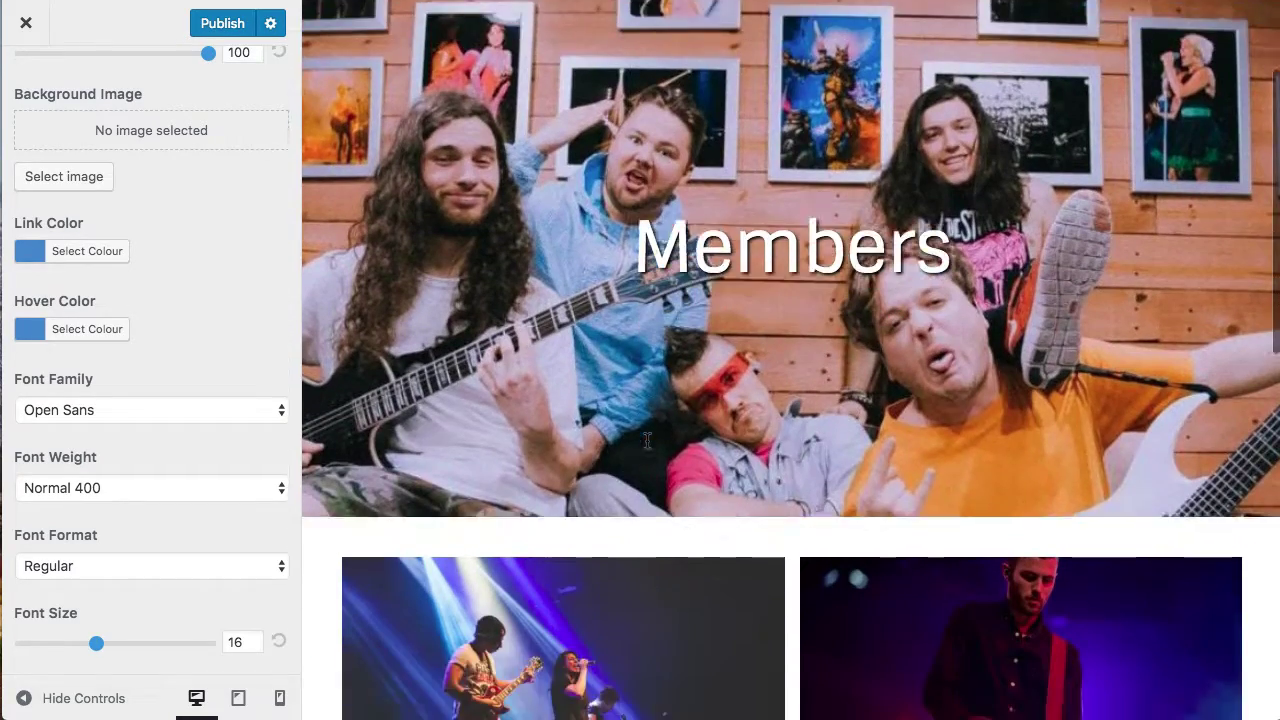
scroll(647, 441, down, 8)
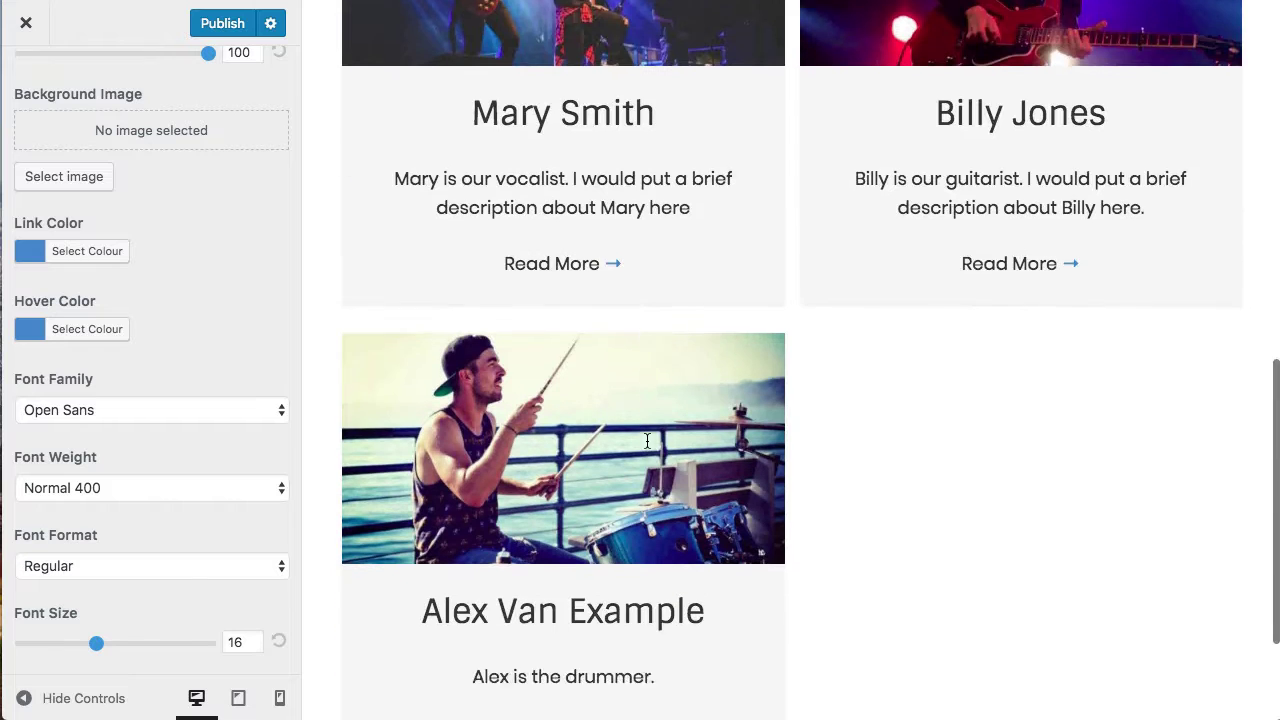
scroll(647, 441, down, 3)
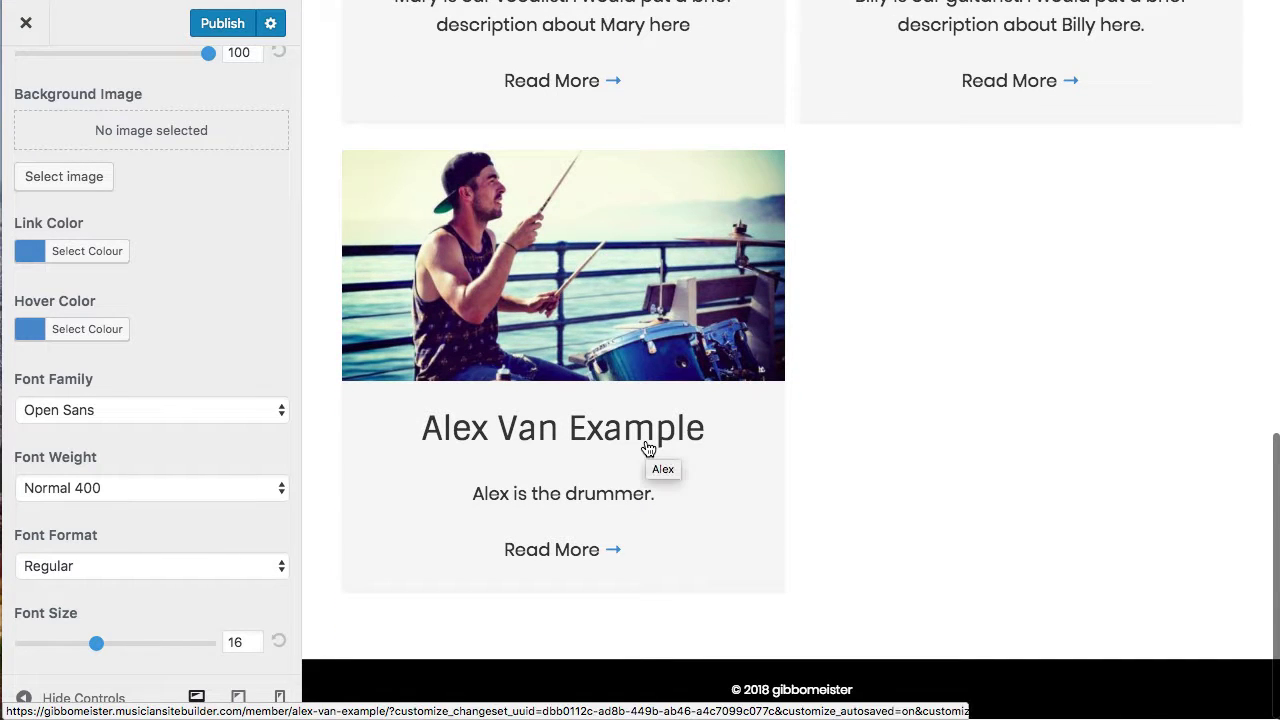
scroll(647, 448, up, 1)
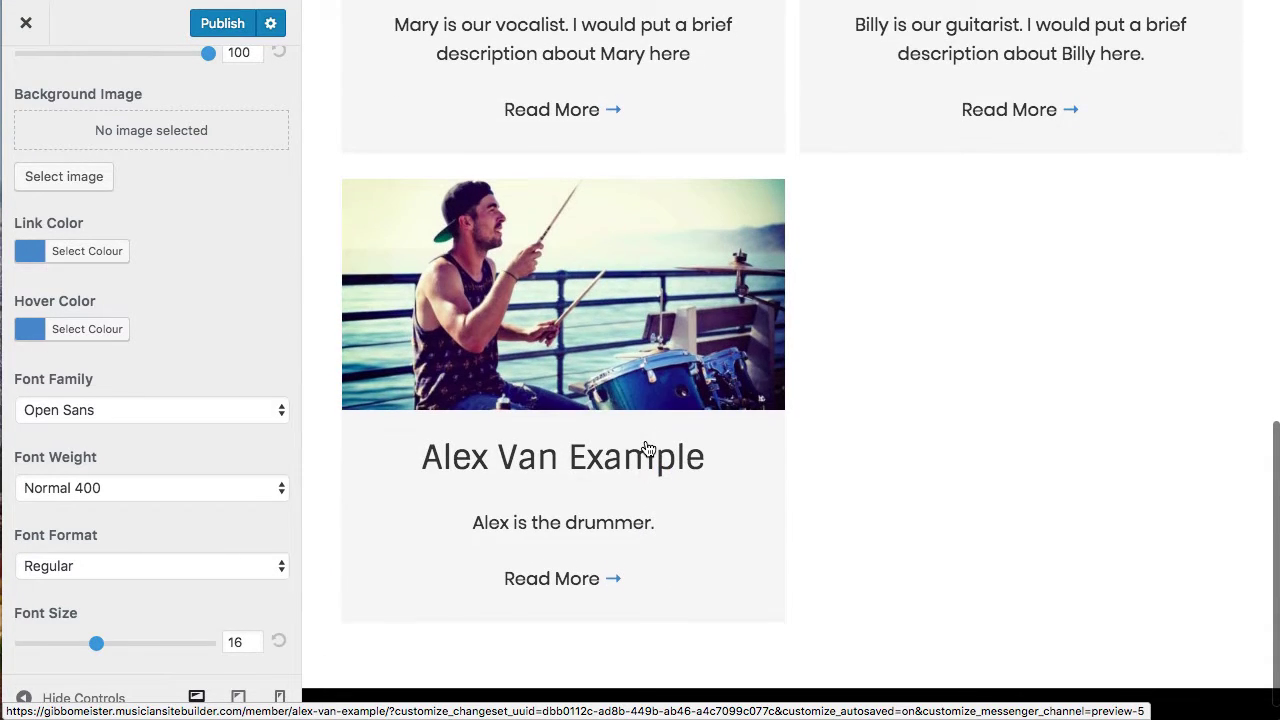
scroll(647, 448, up, 10)
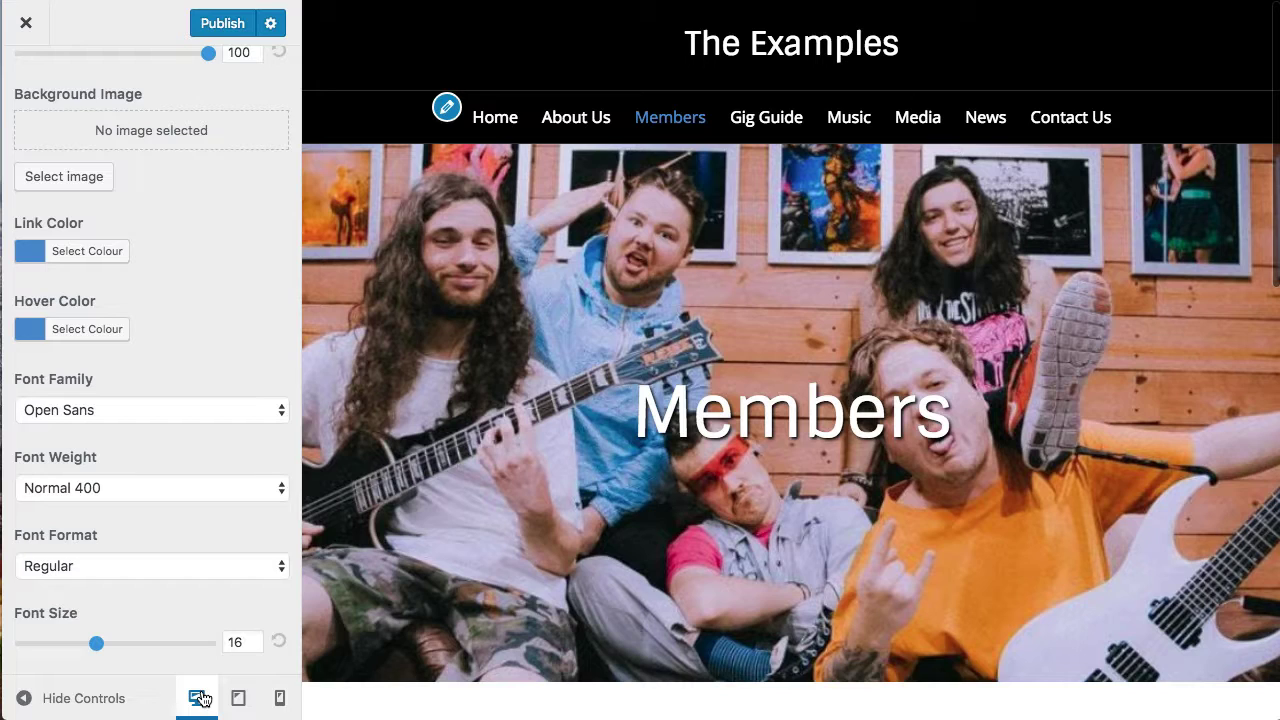
- Preview the Members page at tablet size and examine the member entries
click(239, 699)
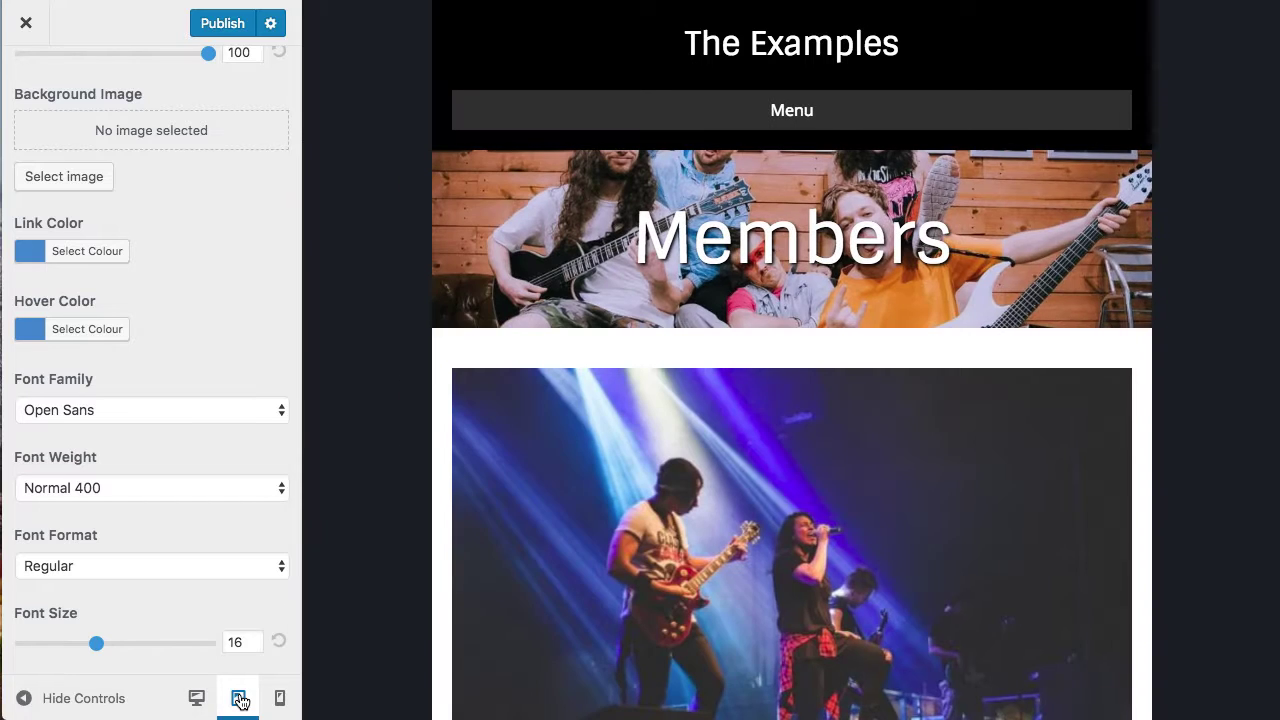
scroll(590, 548, down, 4)
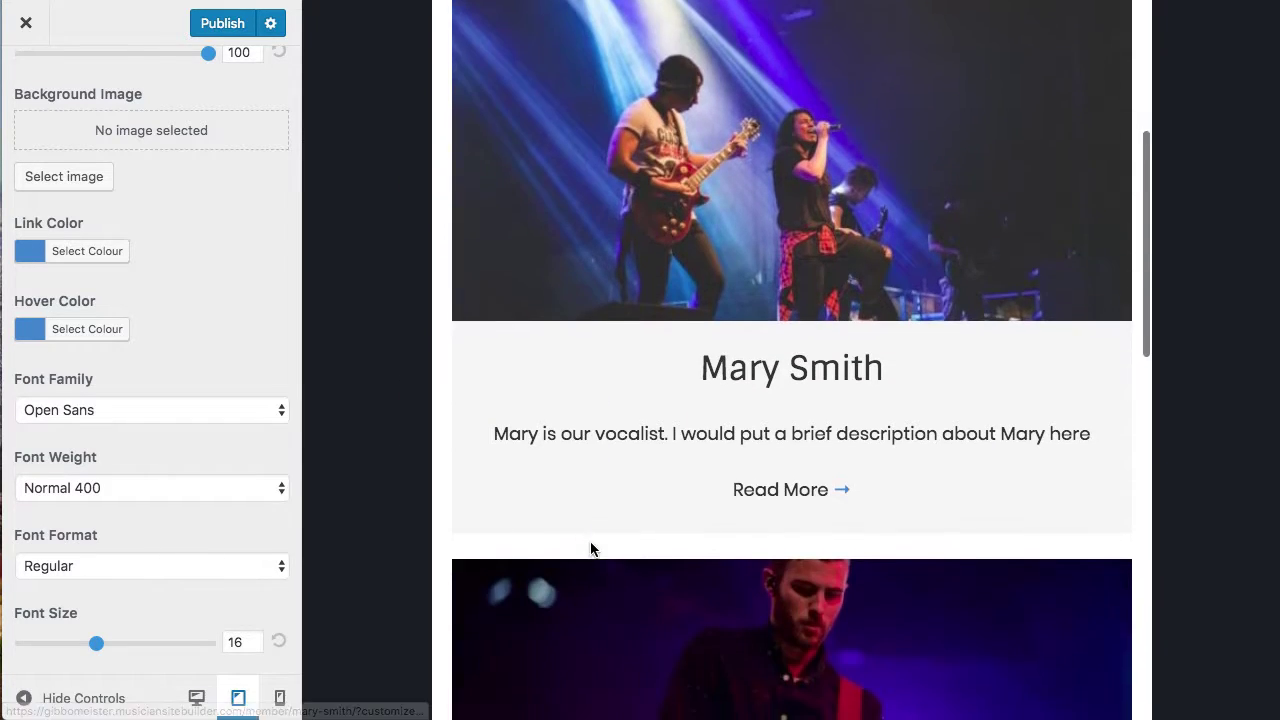
scroll(589, 549, down, 8)
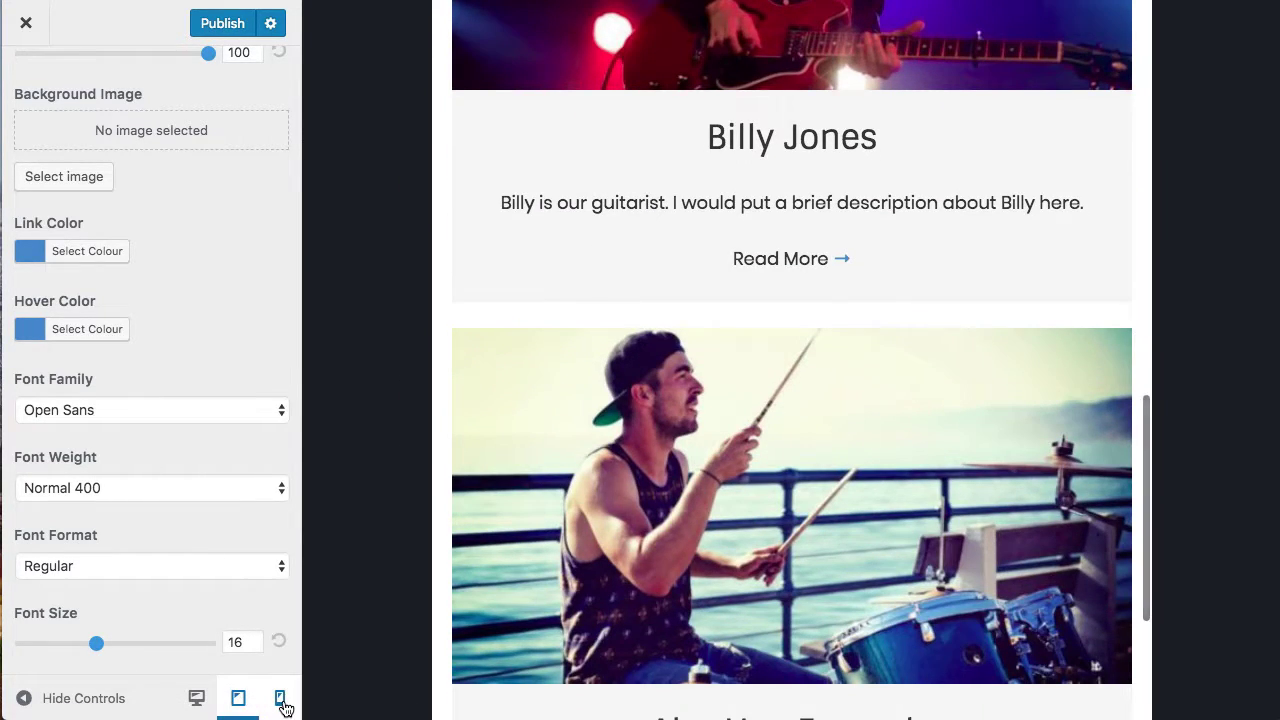
- Preview the Members page at mobile size, check its expanded navigation menu, and return to the desktop preview
click(281, 700)
scroll(724, 432, up, 4)
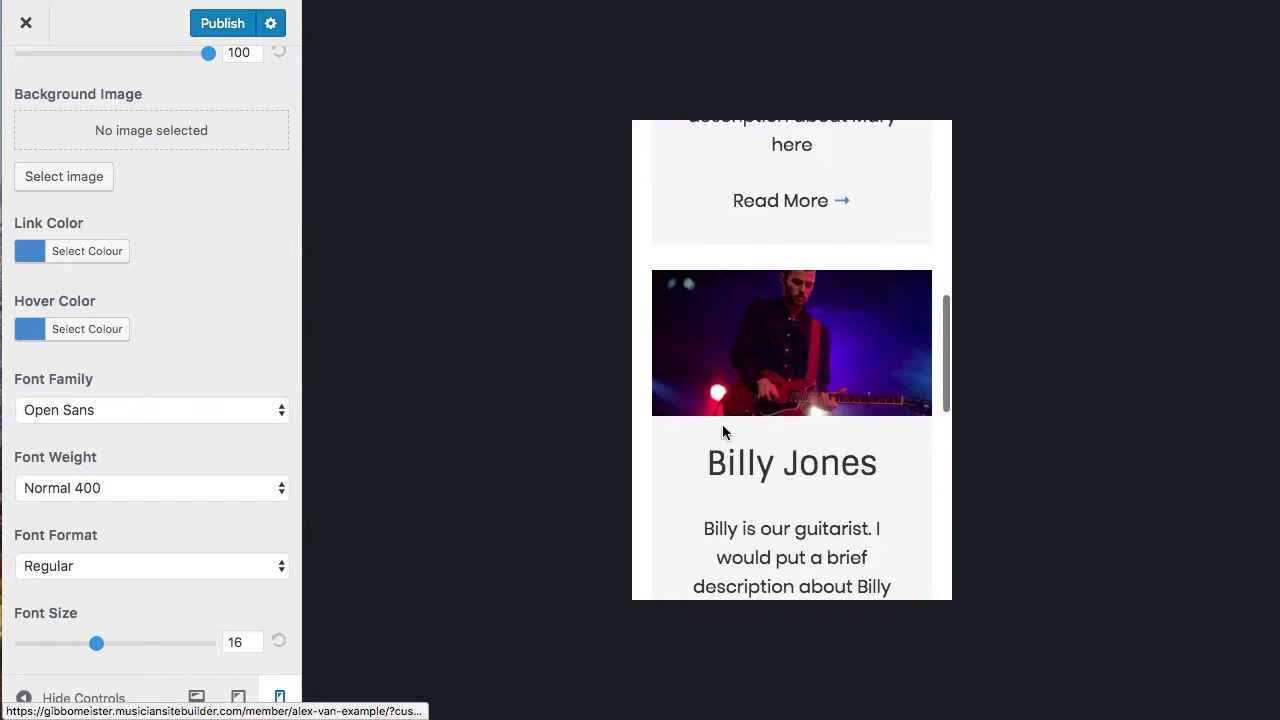
scroll(723, 425, up, 6)
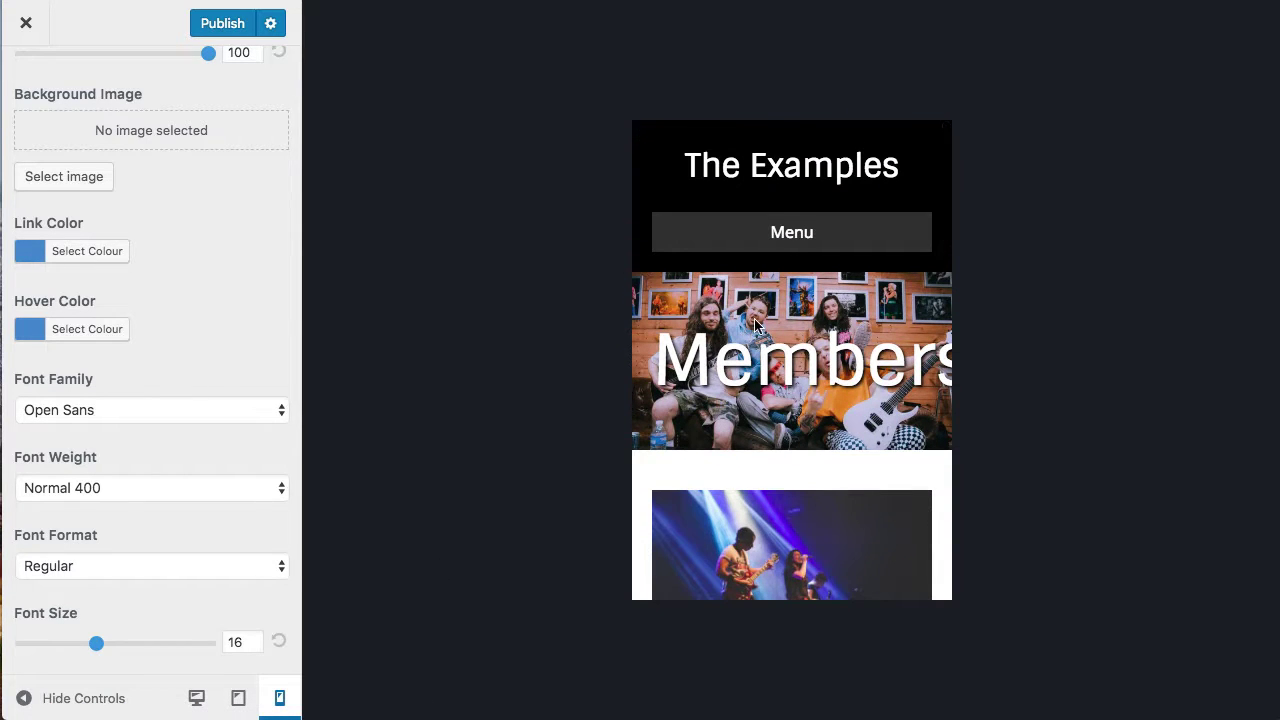
click(779, 246)
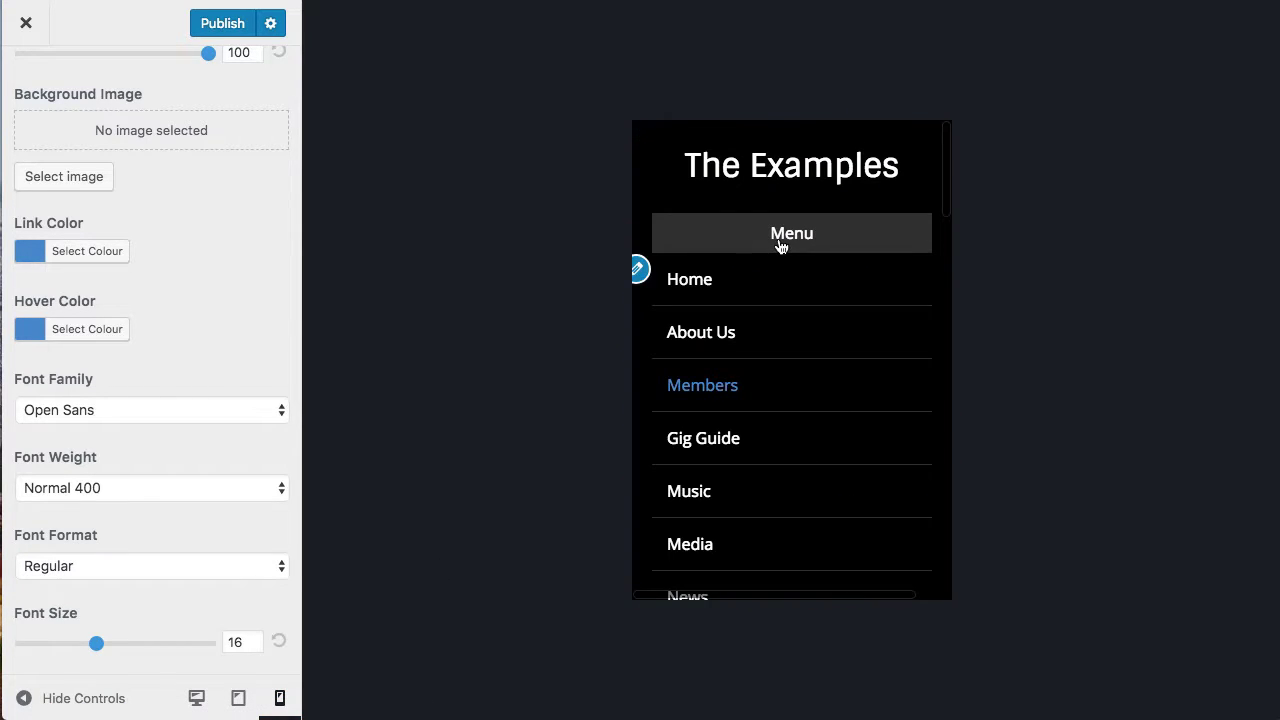
click(781, 246)
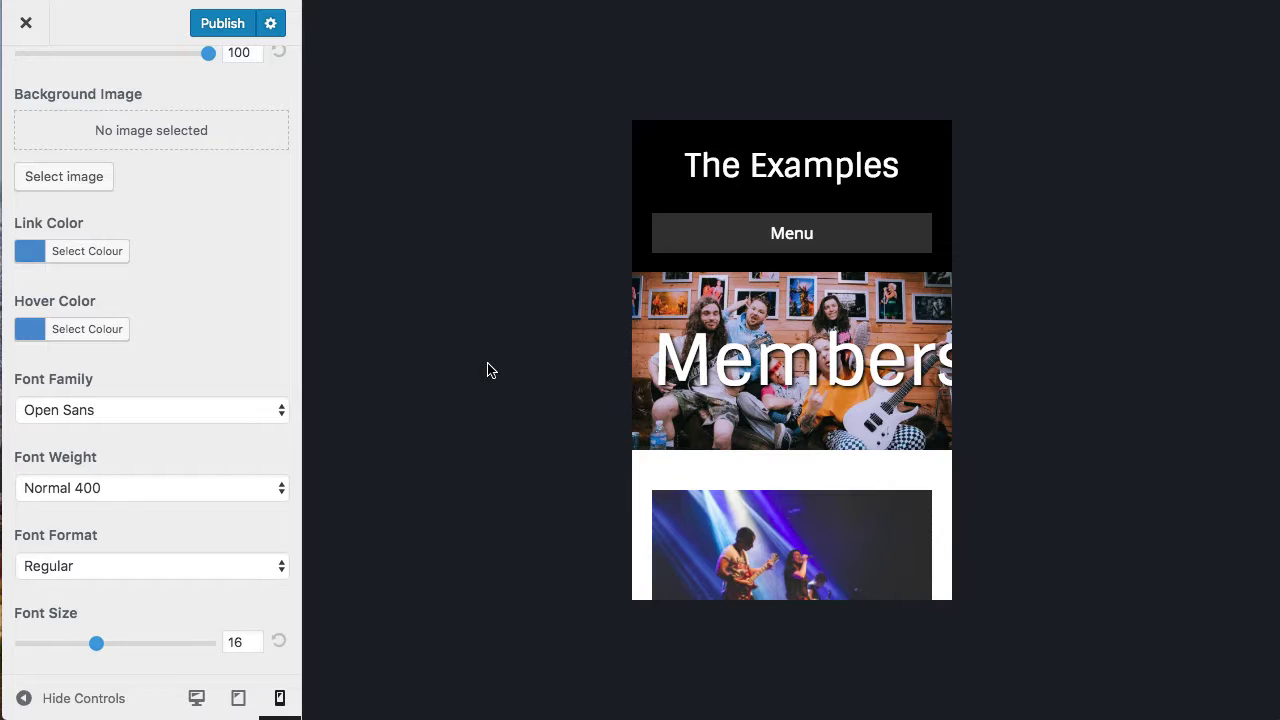
click(197, 702)
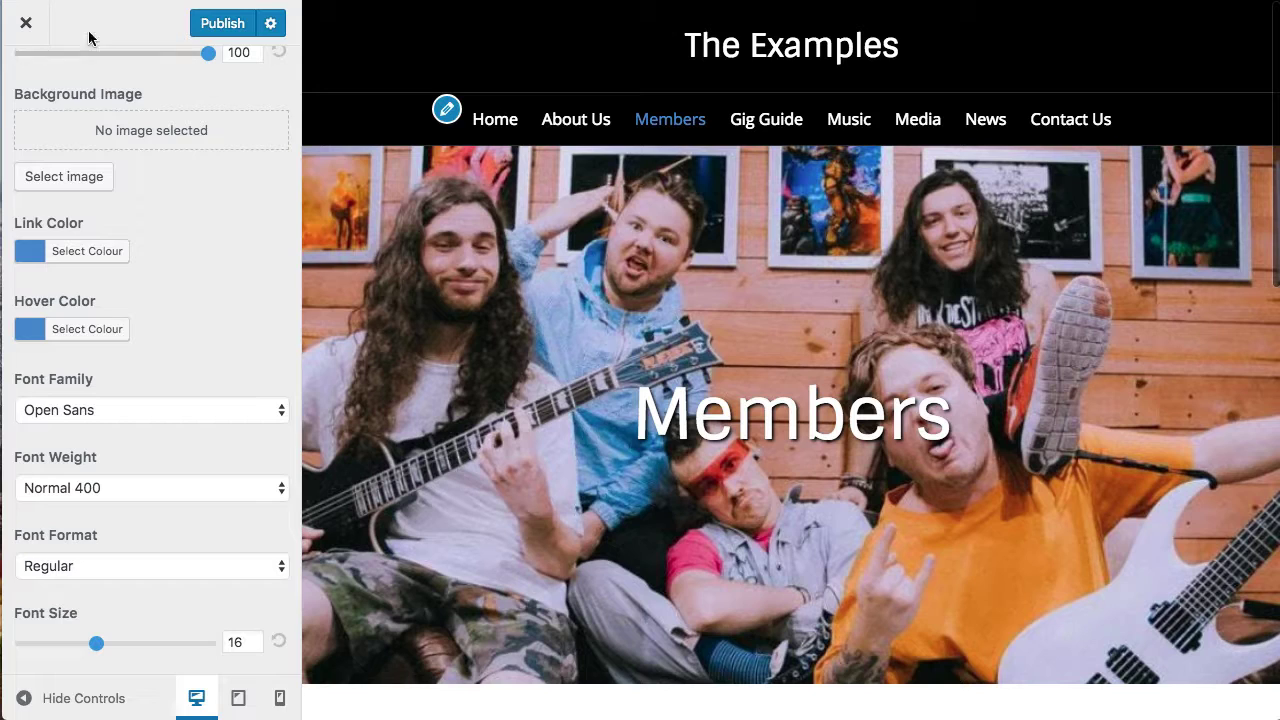
- Publish the font changes and close the customiser
click(220, 28)
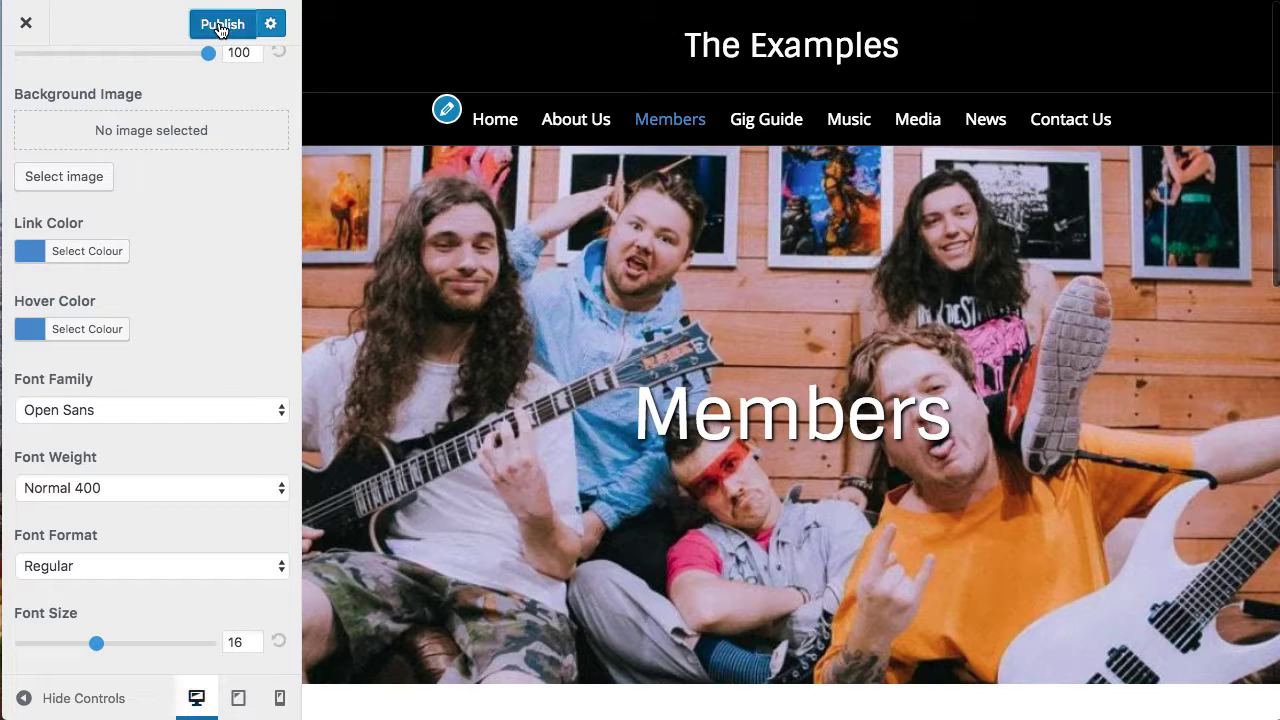
click(28, 23)
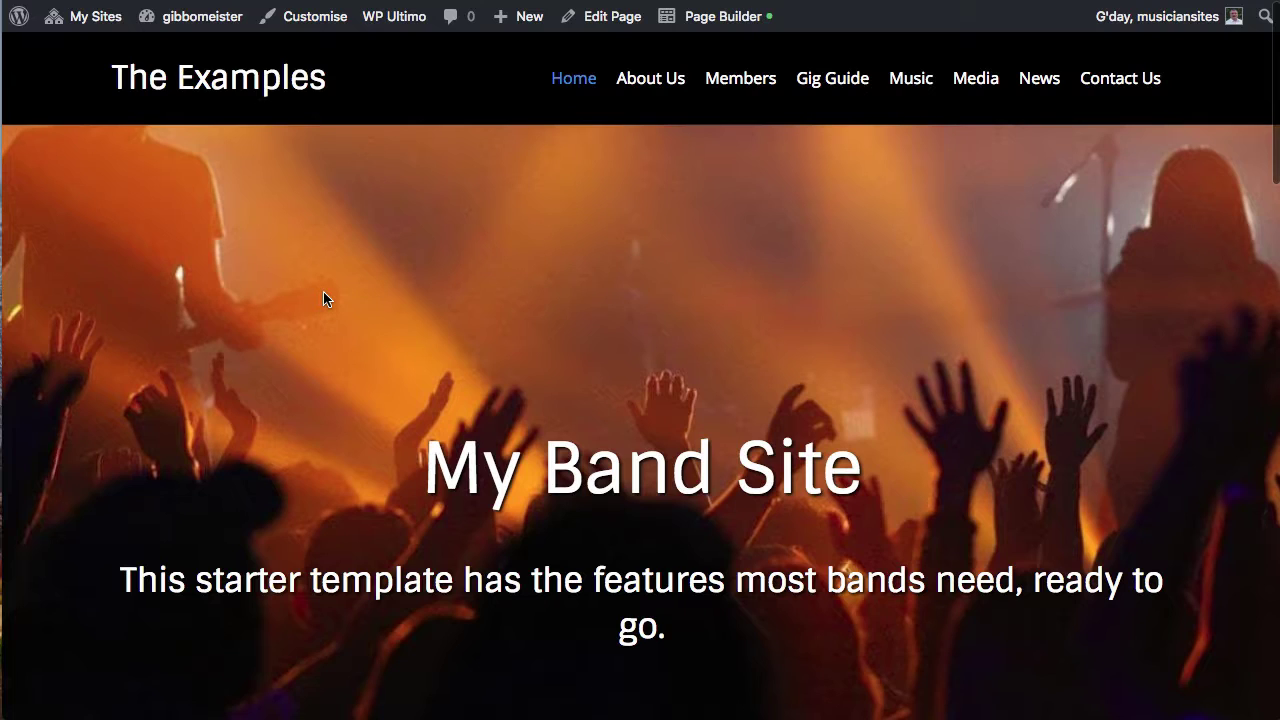
- Edit the home page in Page Builder and open the settings of the banner row
click(750, 24)
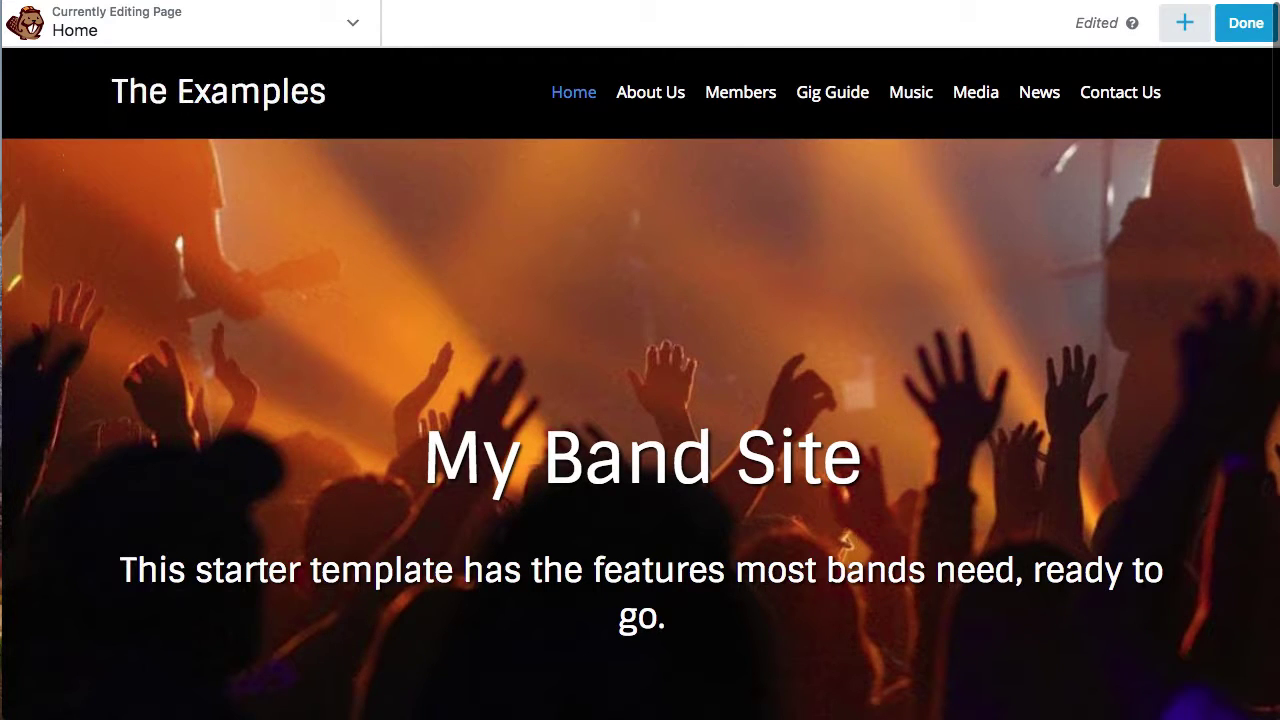
mouse_move(211, 400)
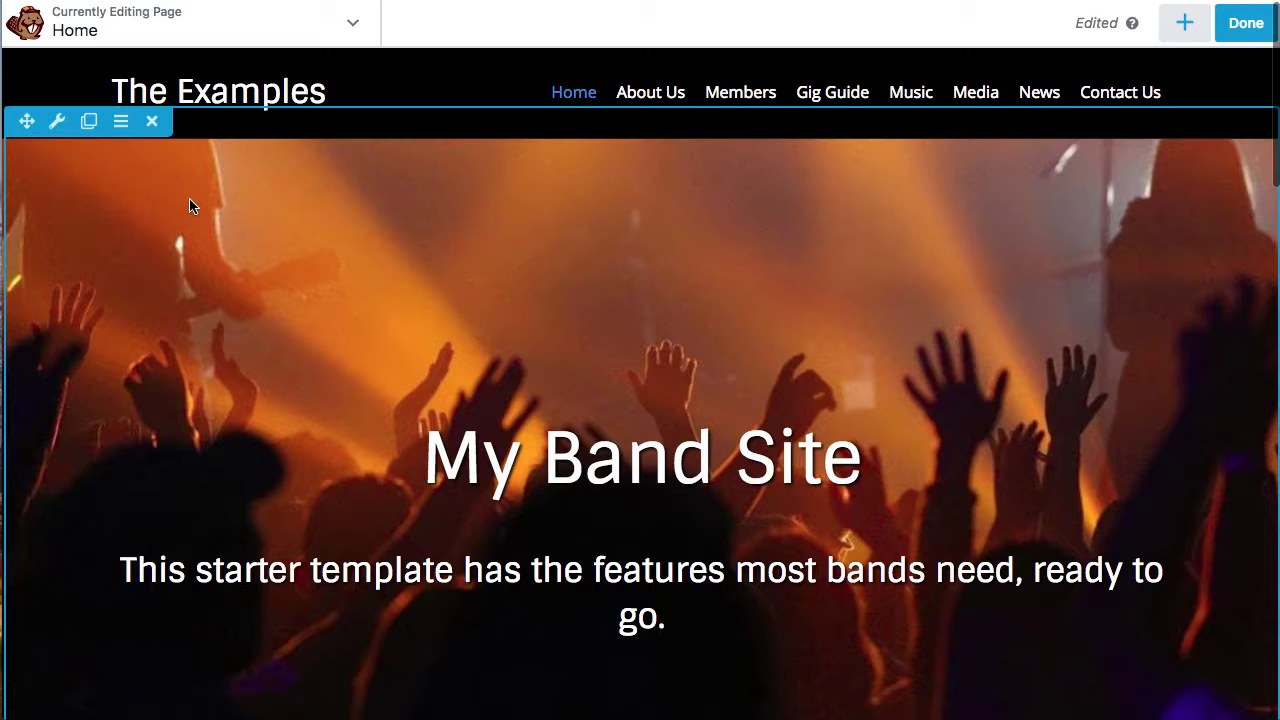
click(57, 122)
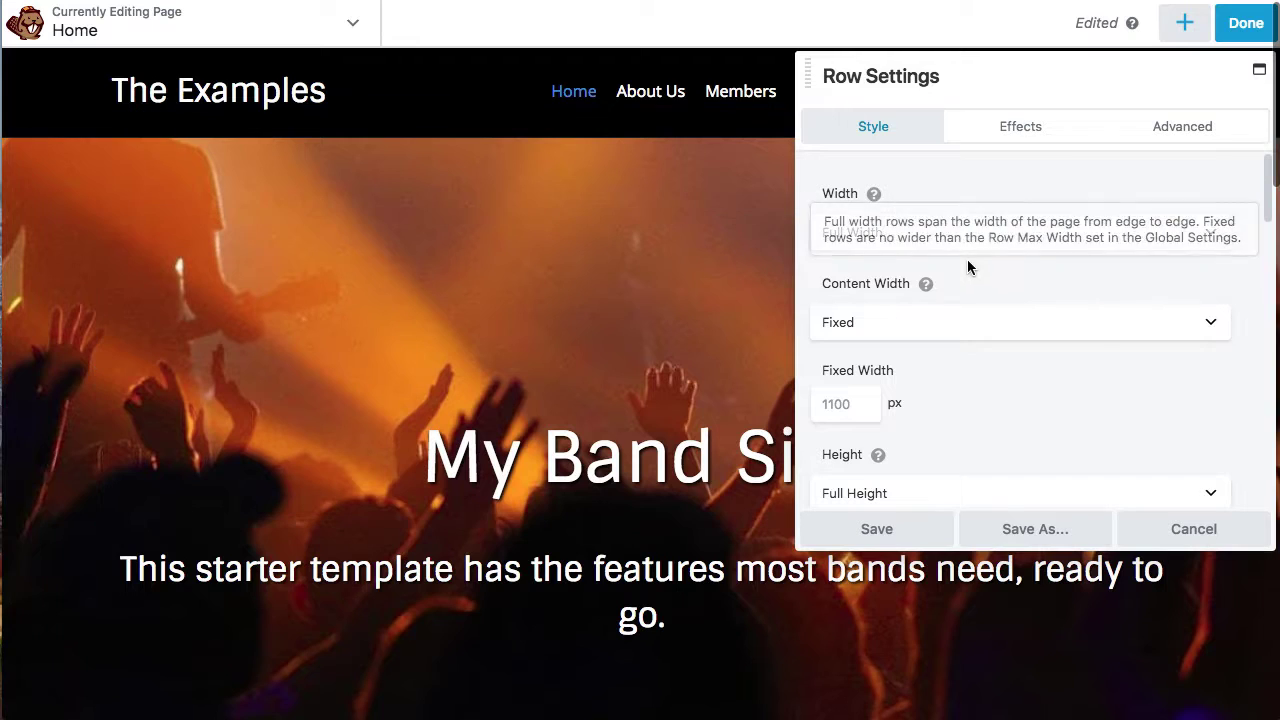
- Try the Fixed width on the banner row and return it to Full Width
click(1005, 235)
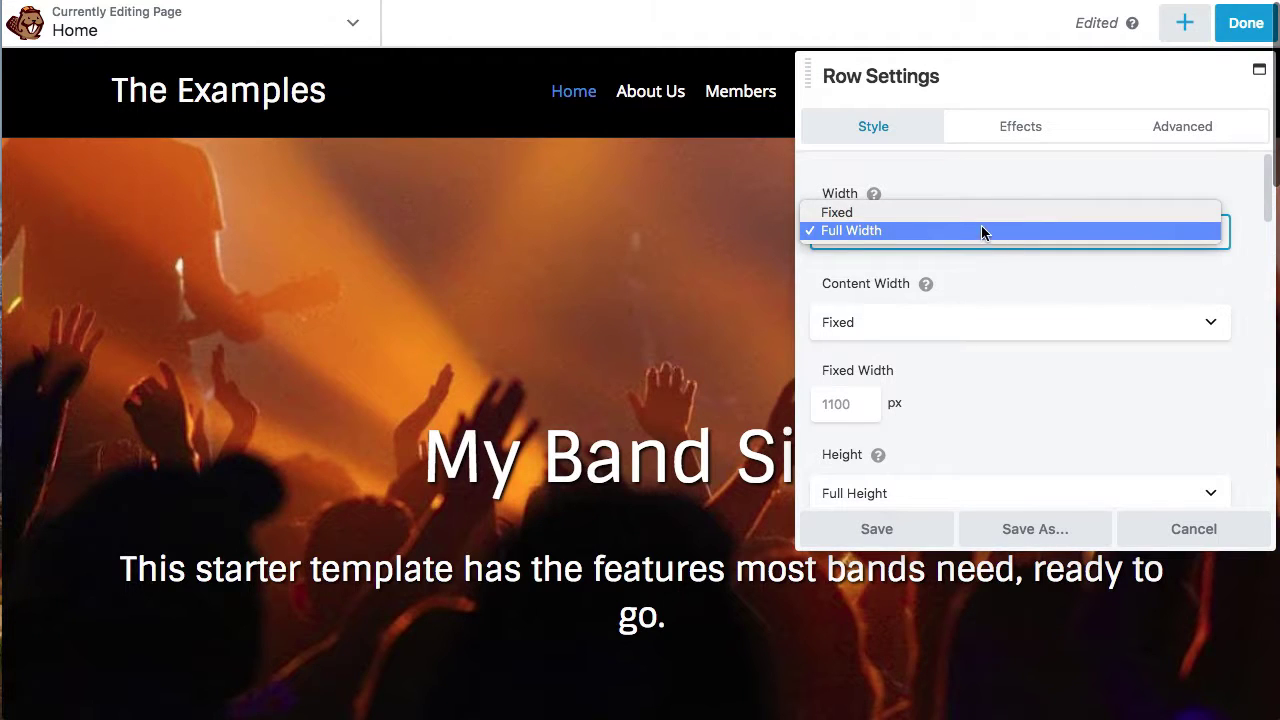
click(976, 212)
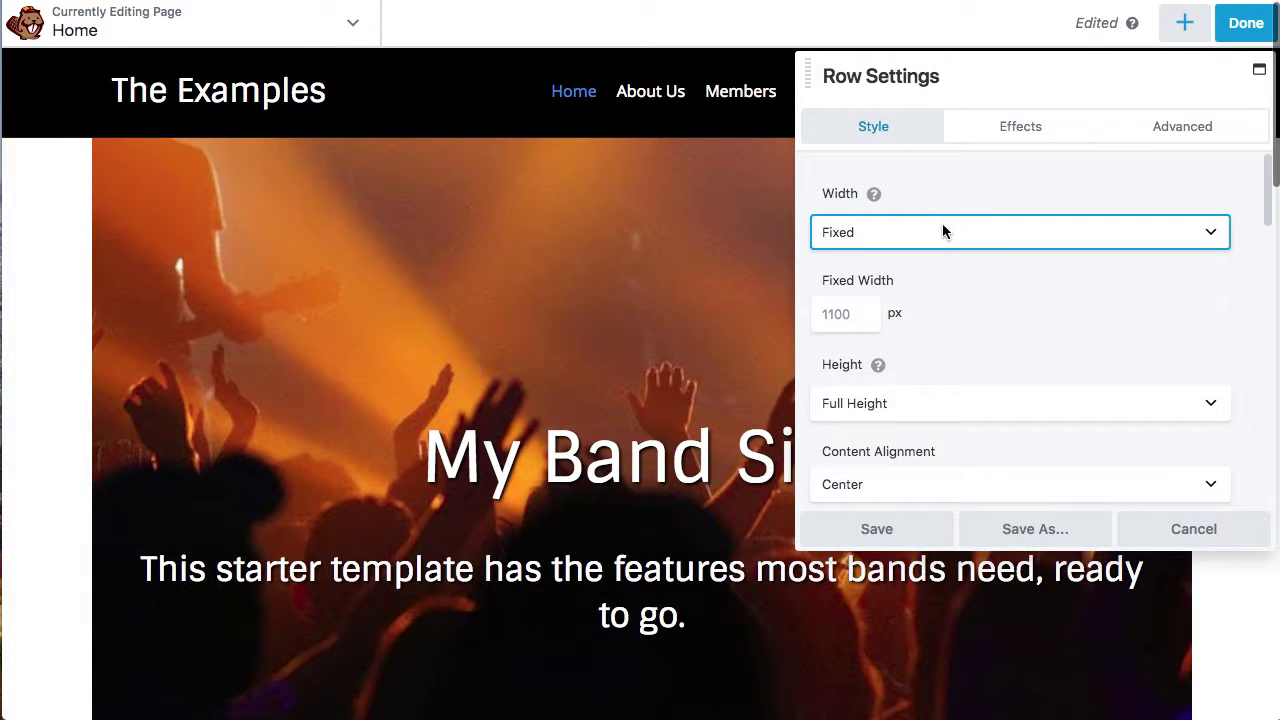
click(943, 228)
click(921, 250)
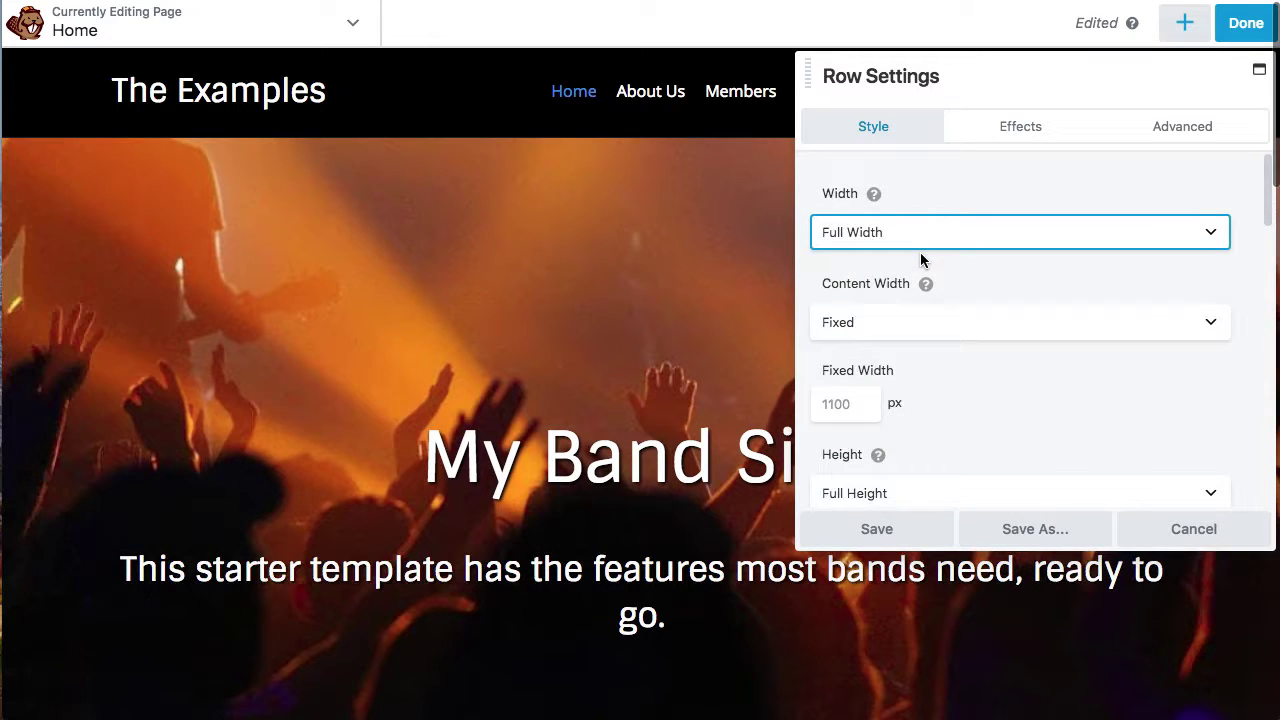
- Examine the banner row's colour and background settings and the parallax effect down to the gigs section
scroll(930, 264, down, 10)
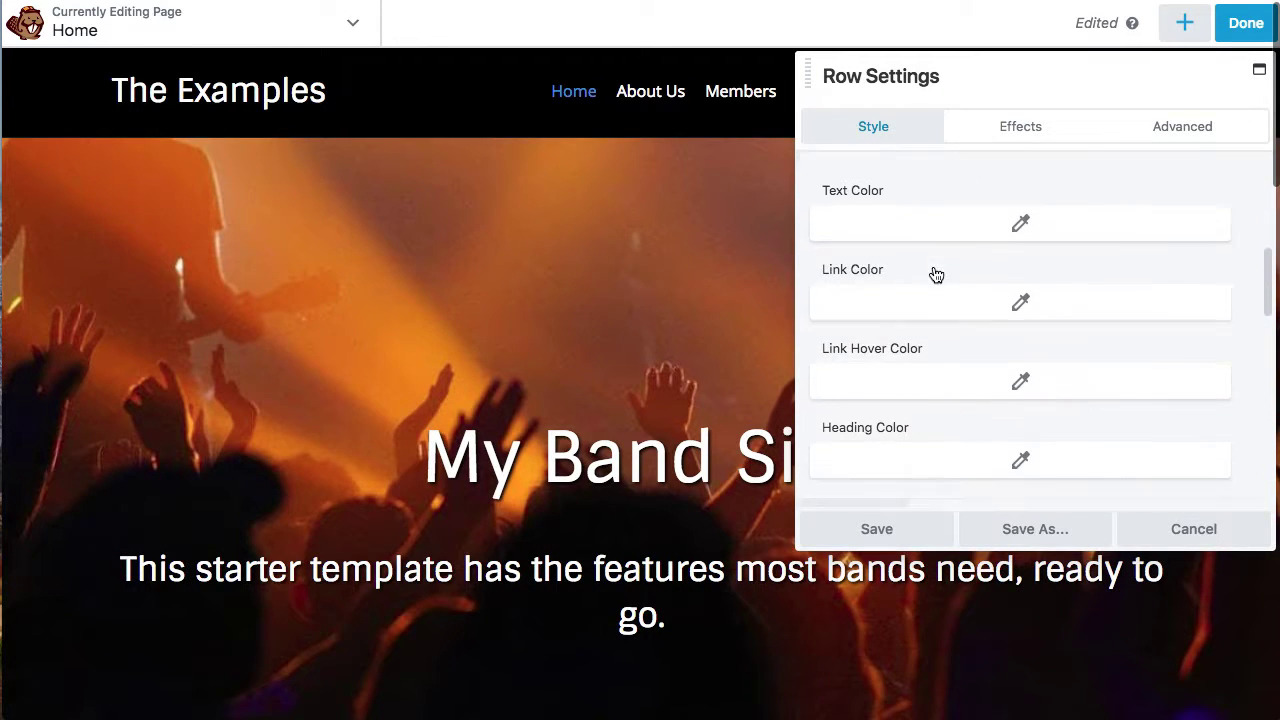
scroll(935, 272, down, 2)
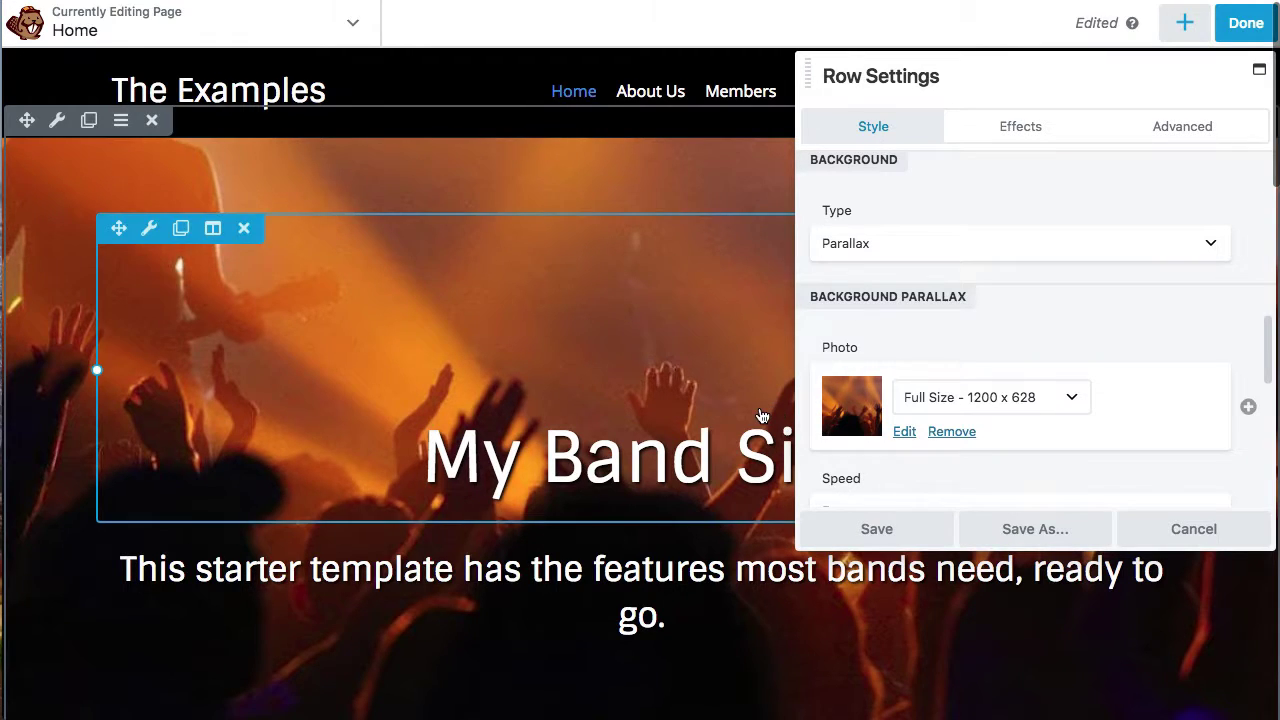
scroll(762, 416, down, 2)
scroll(762, 416, down, 4)
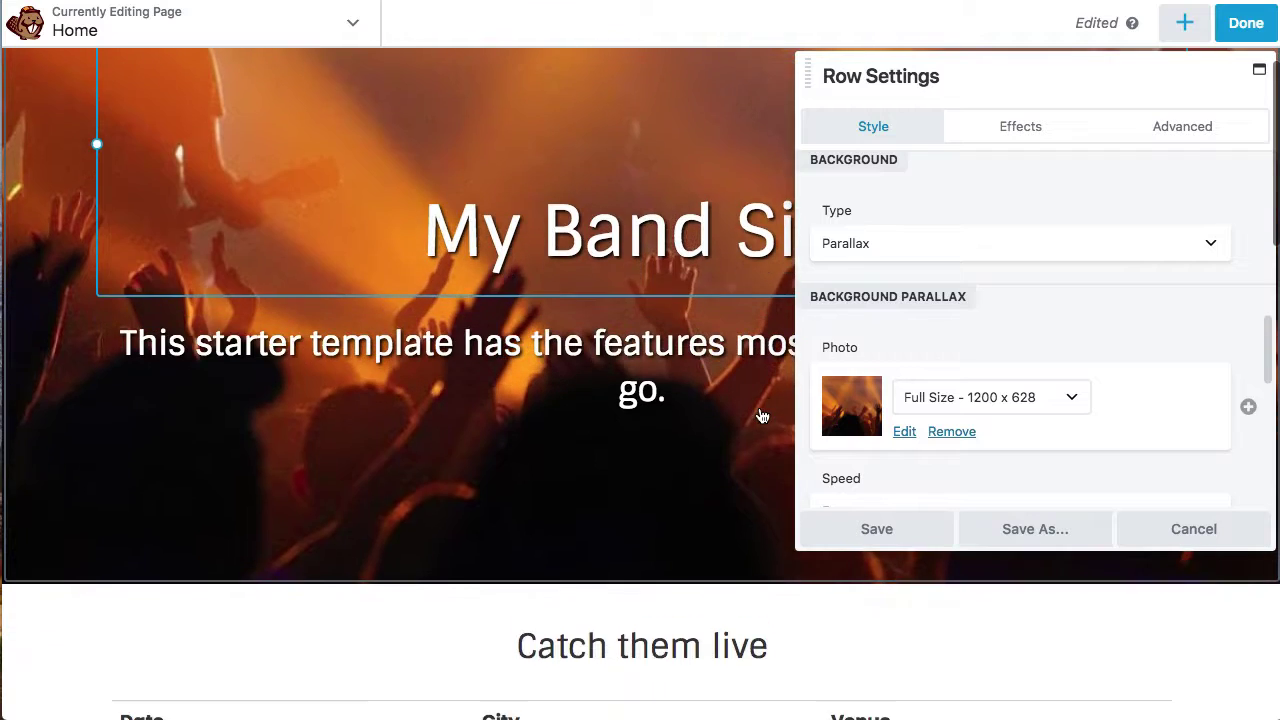
scroll(762, 416, down, 2)
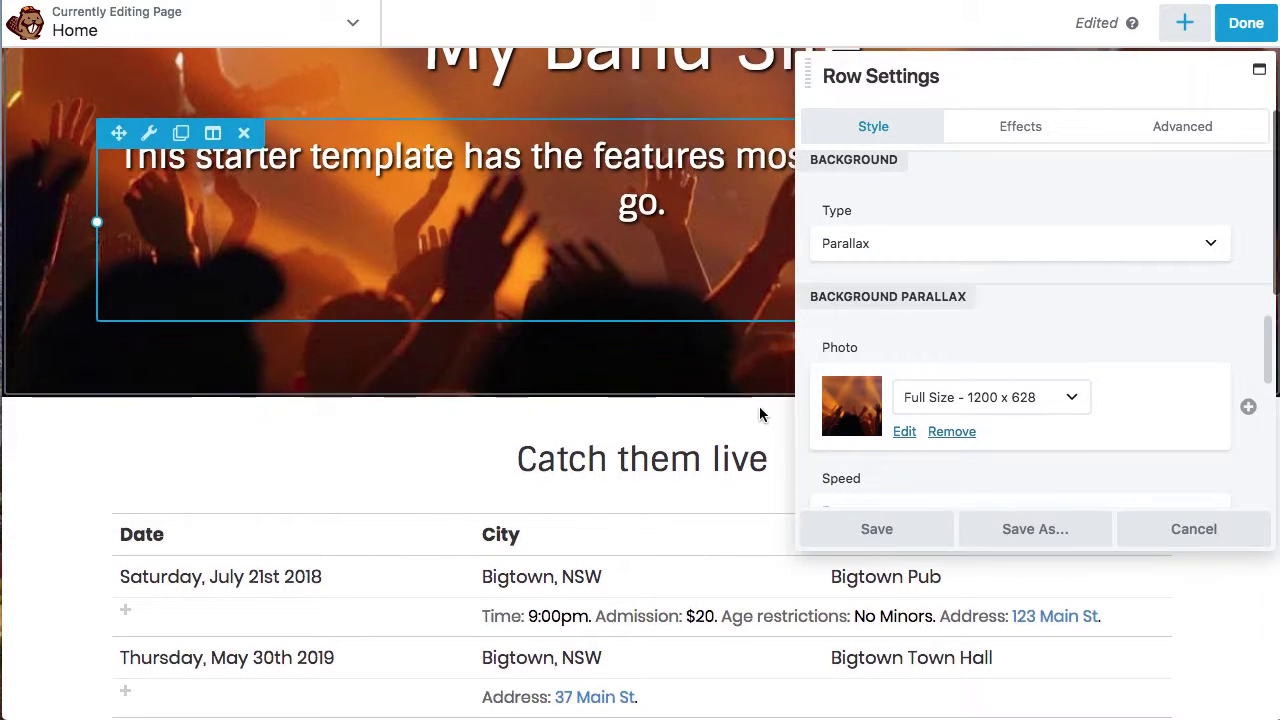
- Change the banner row's background type from Parallax to Color and choose the near-black colour #0a0000
scroll(762, 416, up, 8)
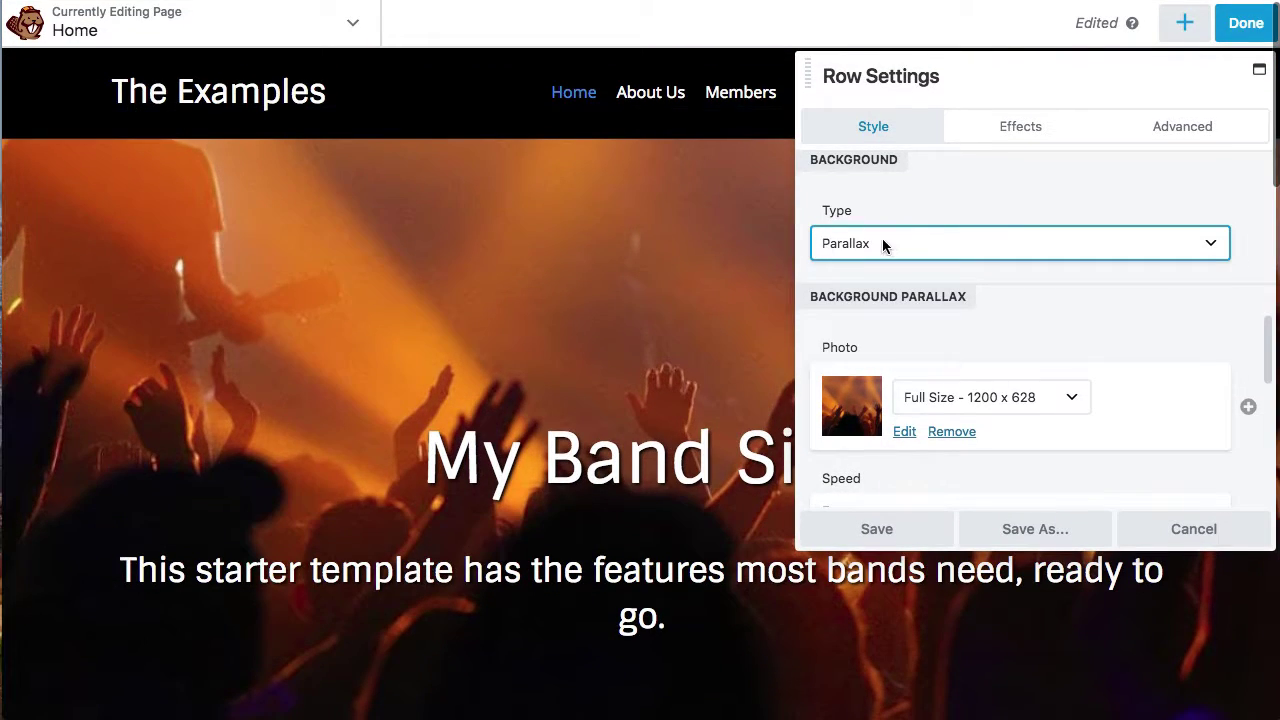
click(886, 243)
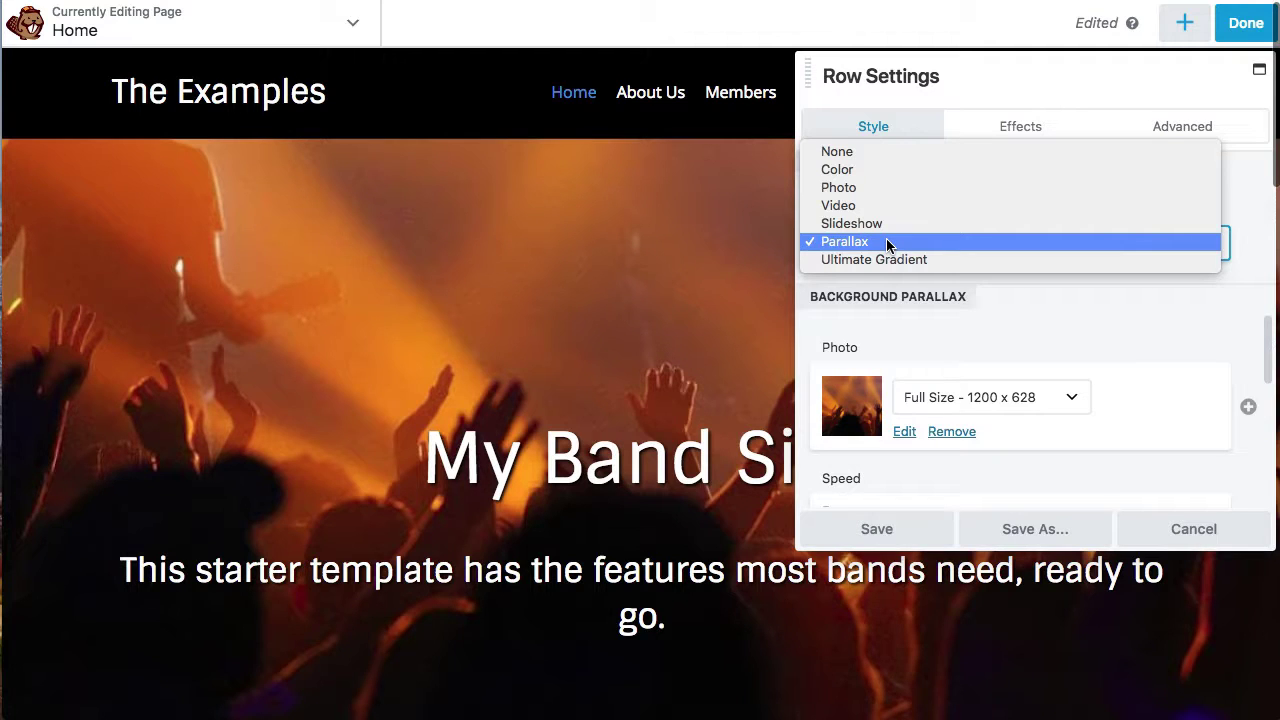
click(874, 169)
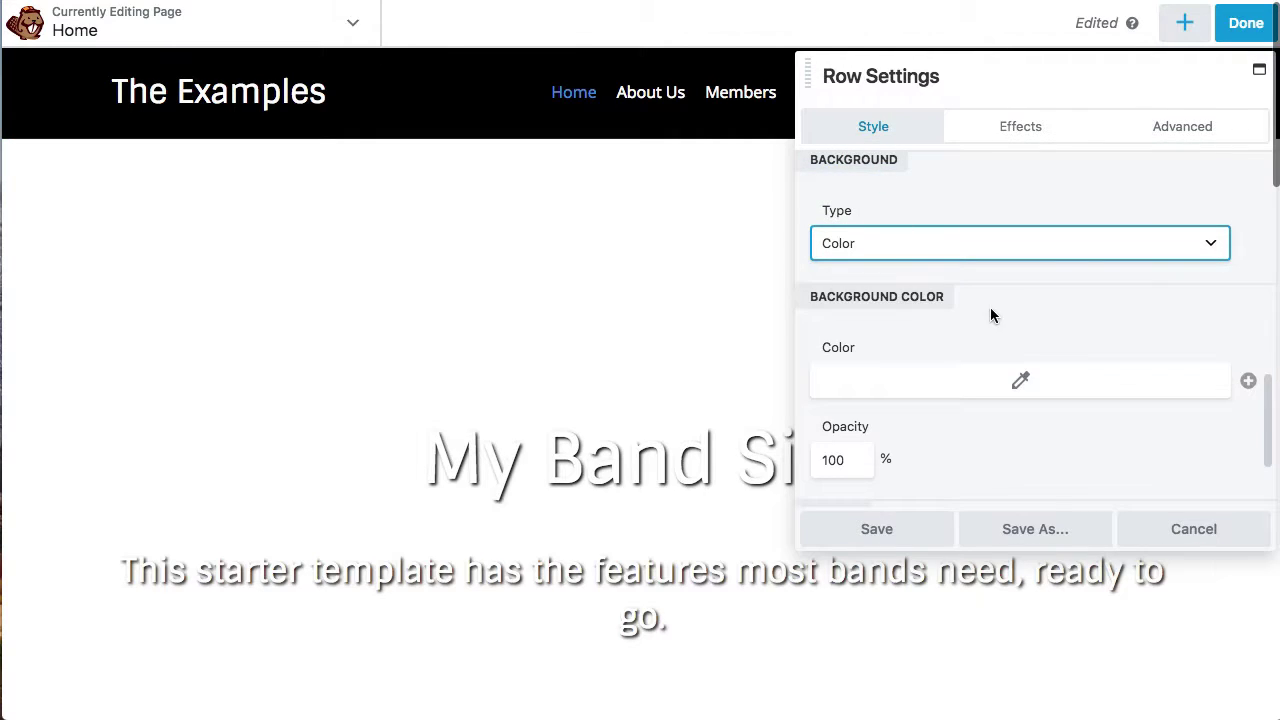
click(1000, 392)
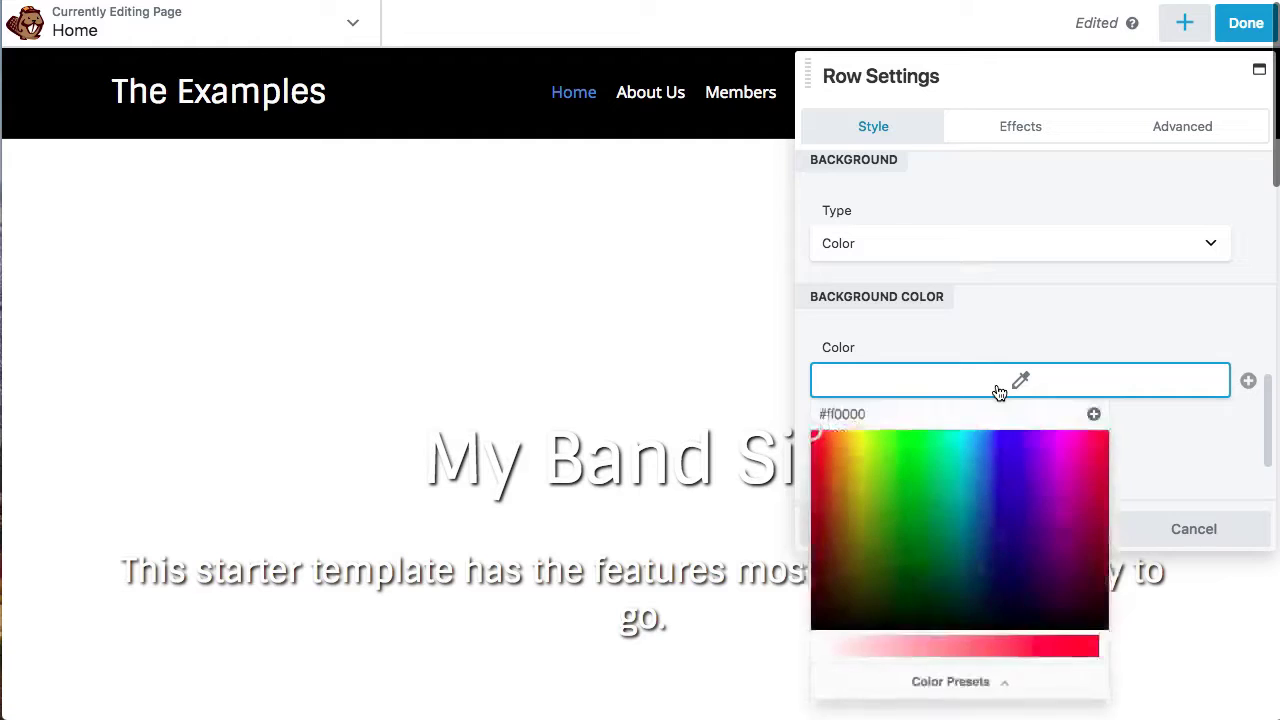
click(814, 622)
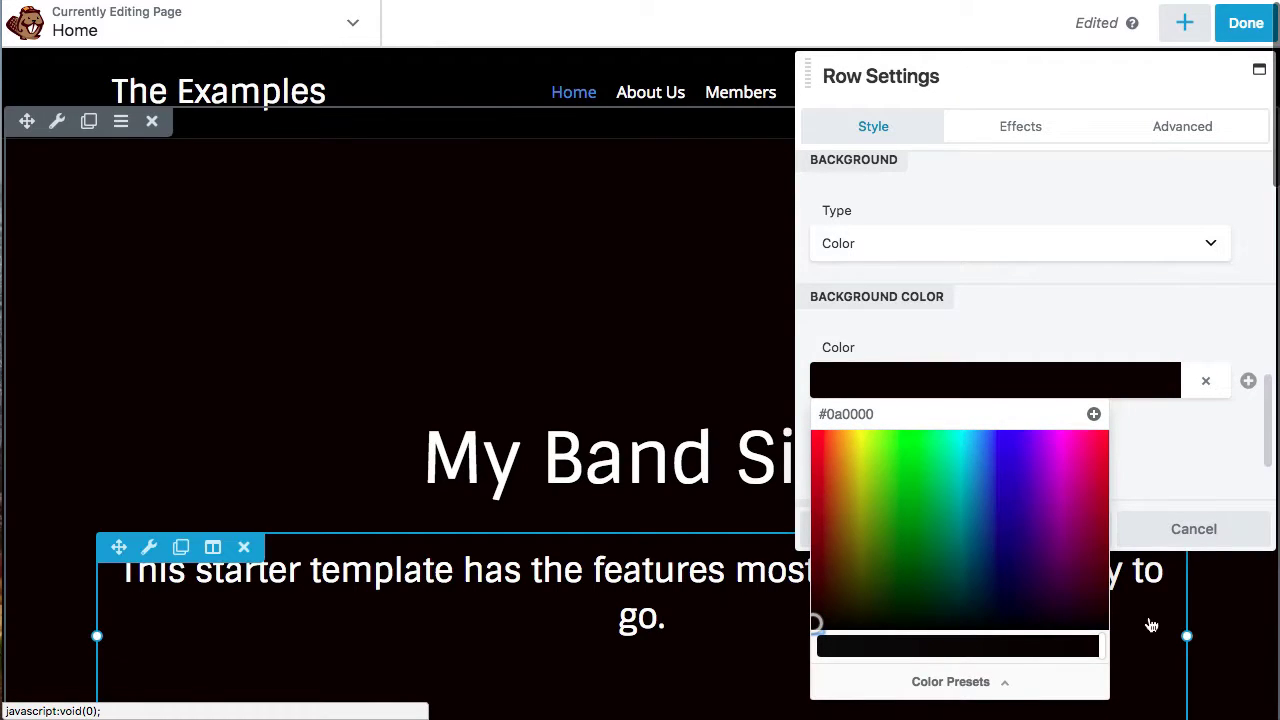
click(1123, 440)
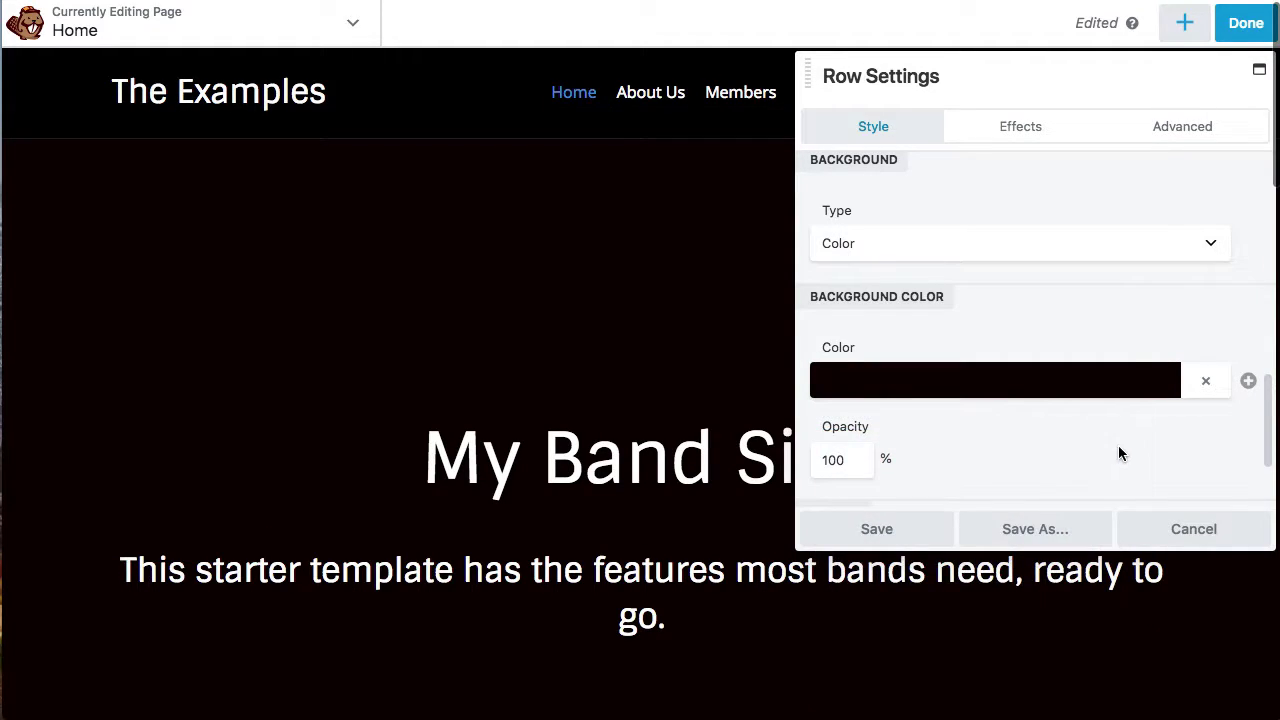
- Apply the Slime effect as the banner row's bottom row separator and check it above the gigs section
scroll(1119, 453, down, 2)
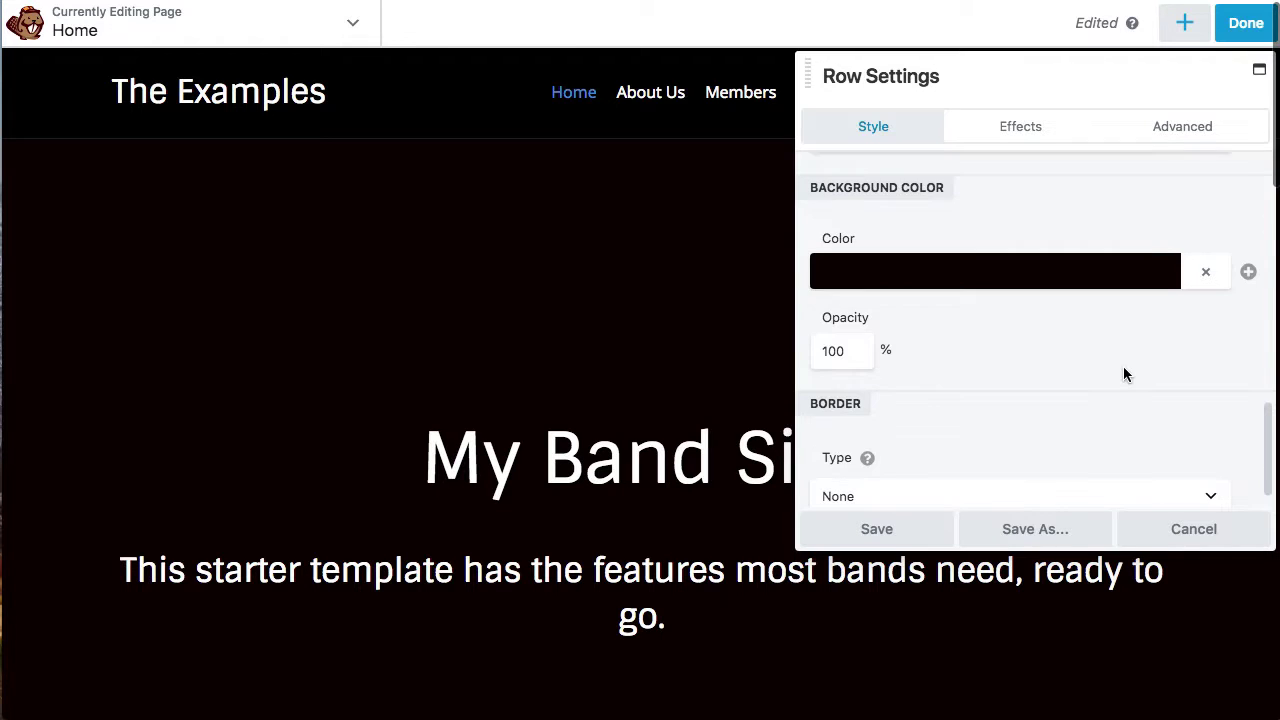
click(1025, 130)
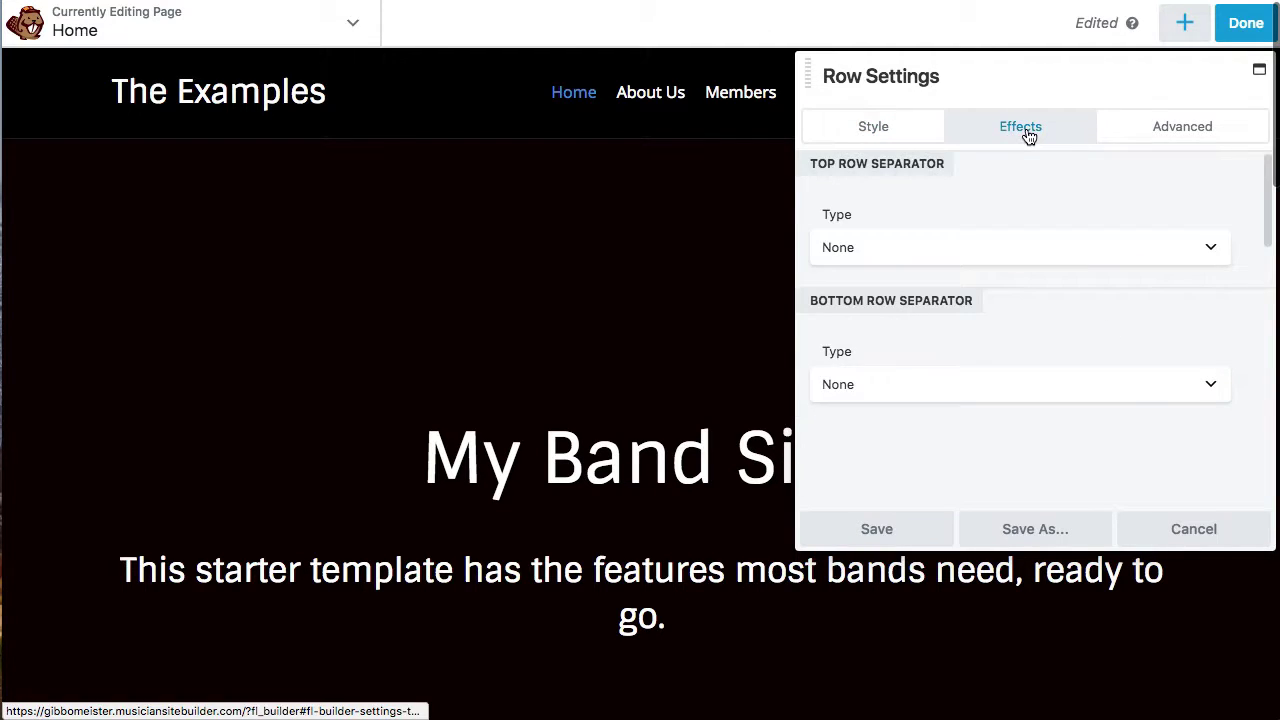
click(905, 384)
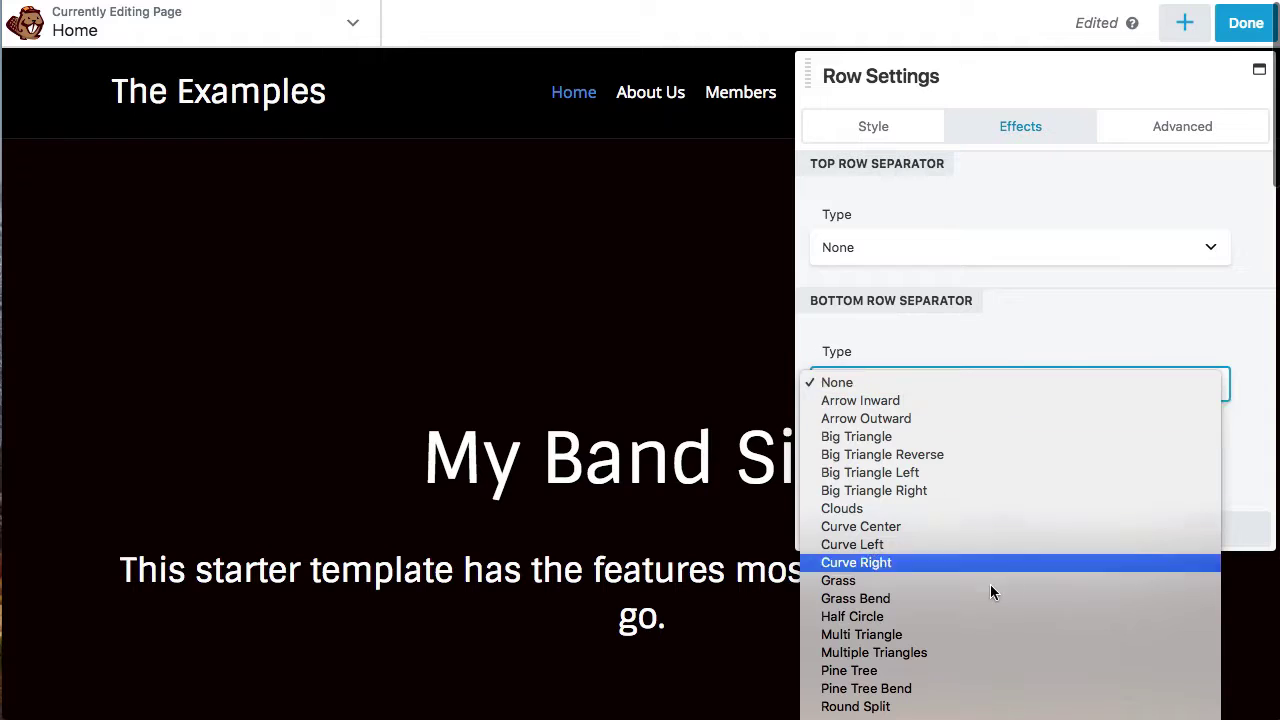
scroll(990, 586, down, 3)
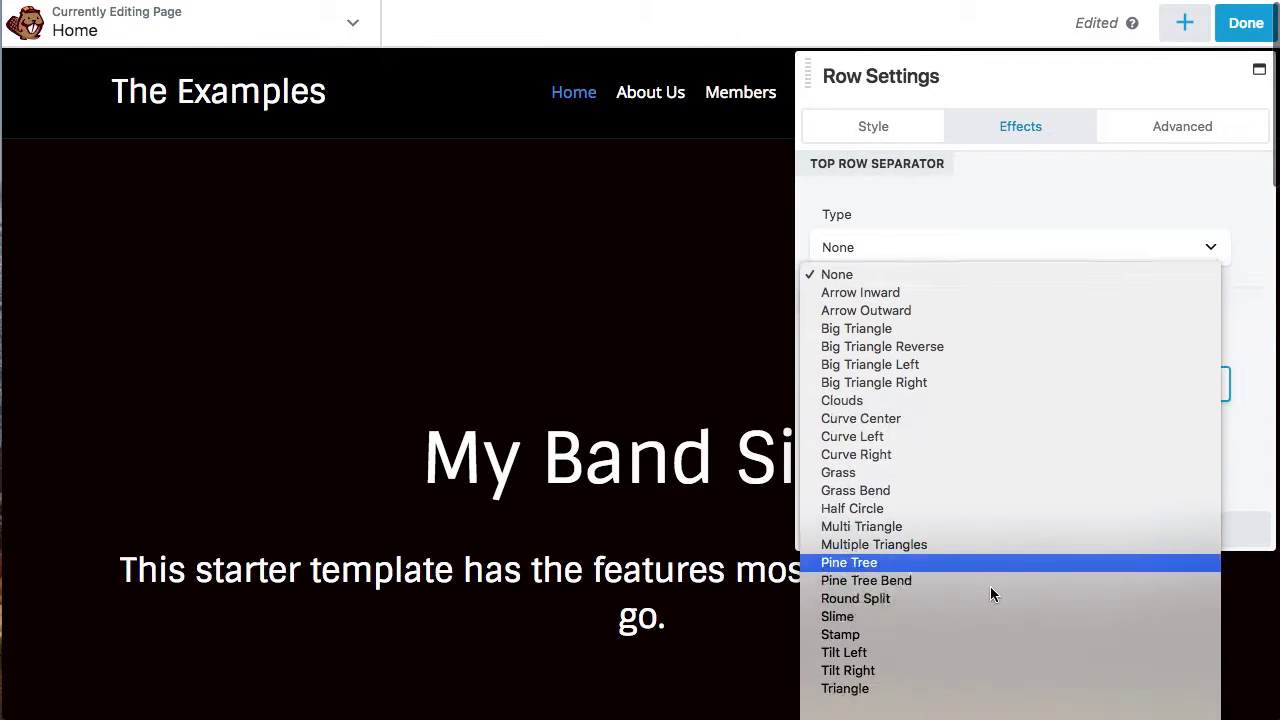
click(872, 613)
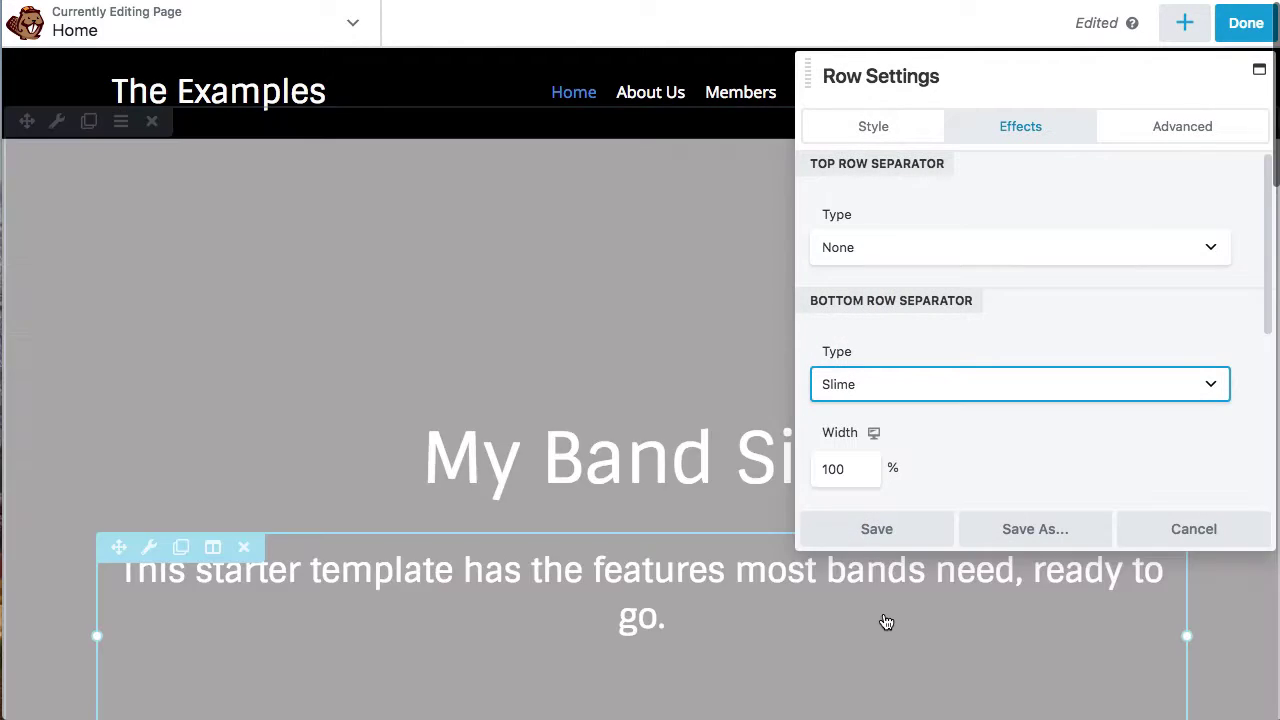
scroll(880, 622, down, 5)
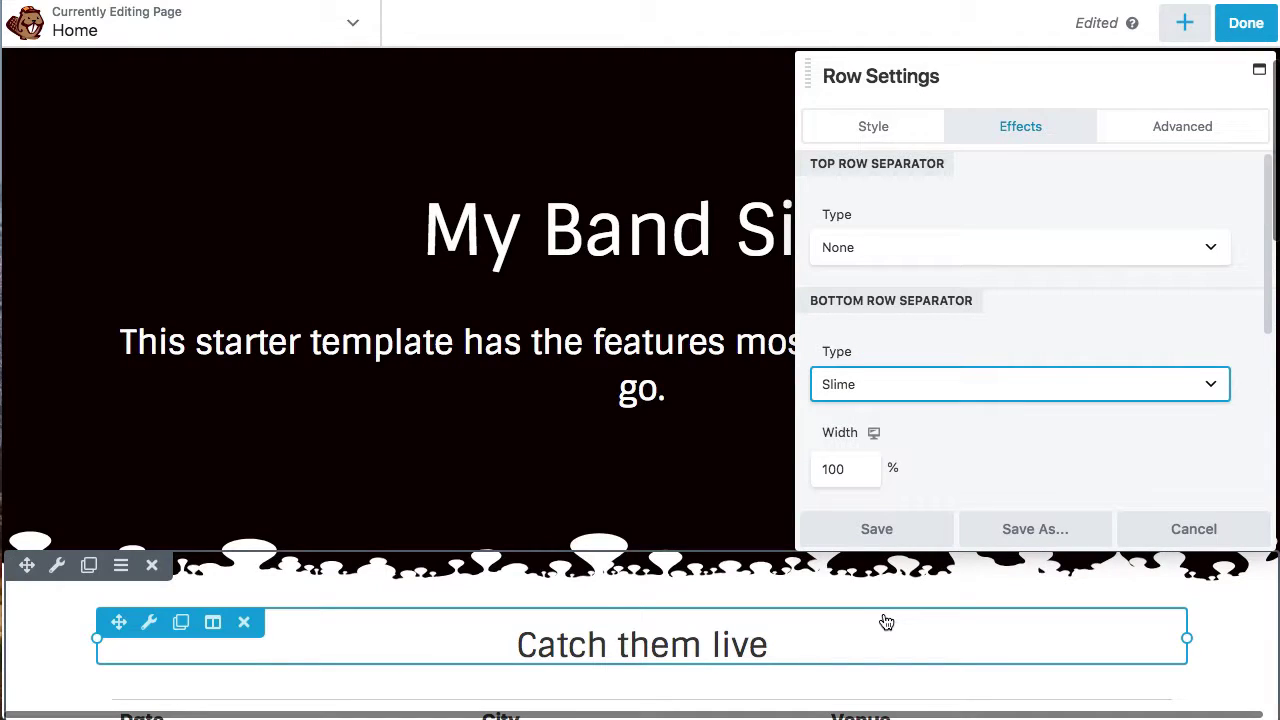
- Switch the banner row's background type to Photo and use the blue-lit guitarist and singer image from the media library
click(871, 128)
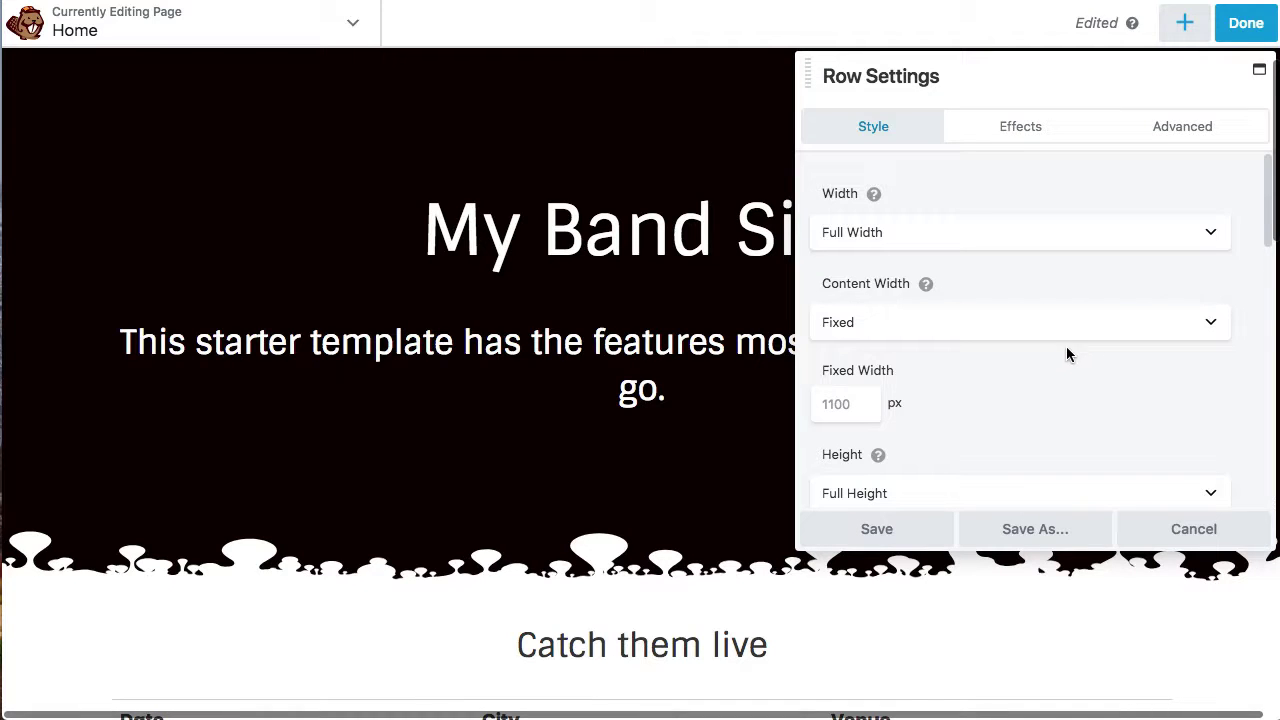
scroll(1066, 352, down, 10)
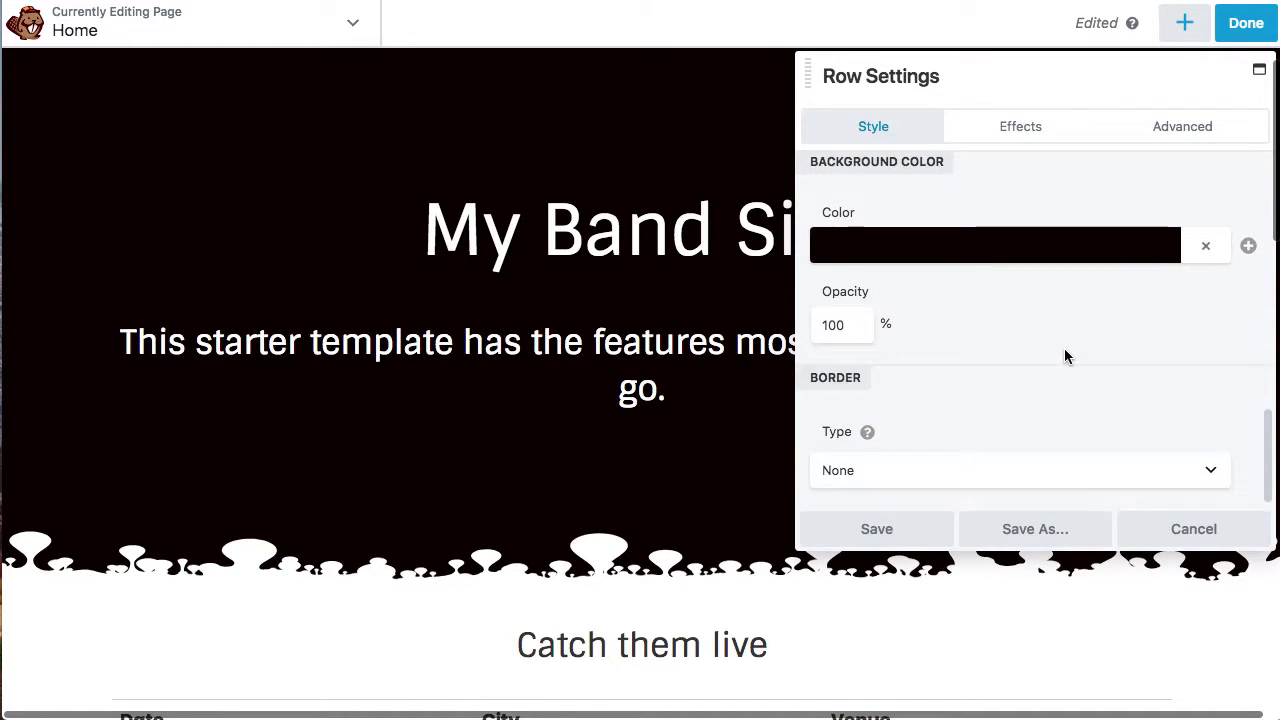
scroll(1064, 355, up, 5)
click(876, 344)
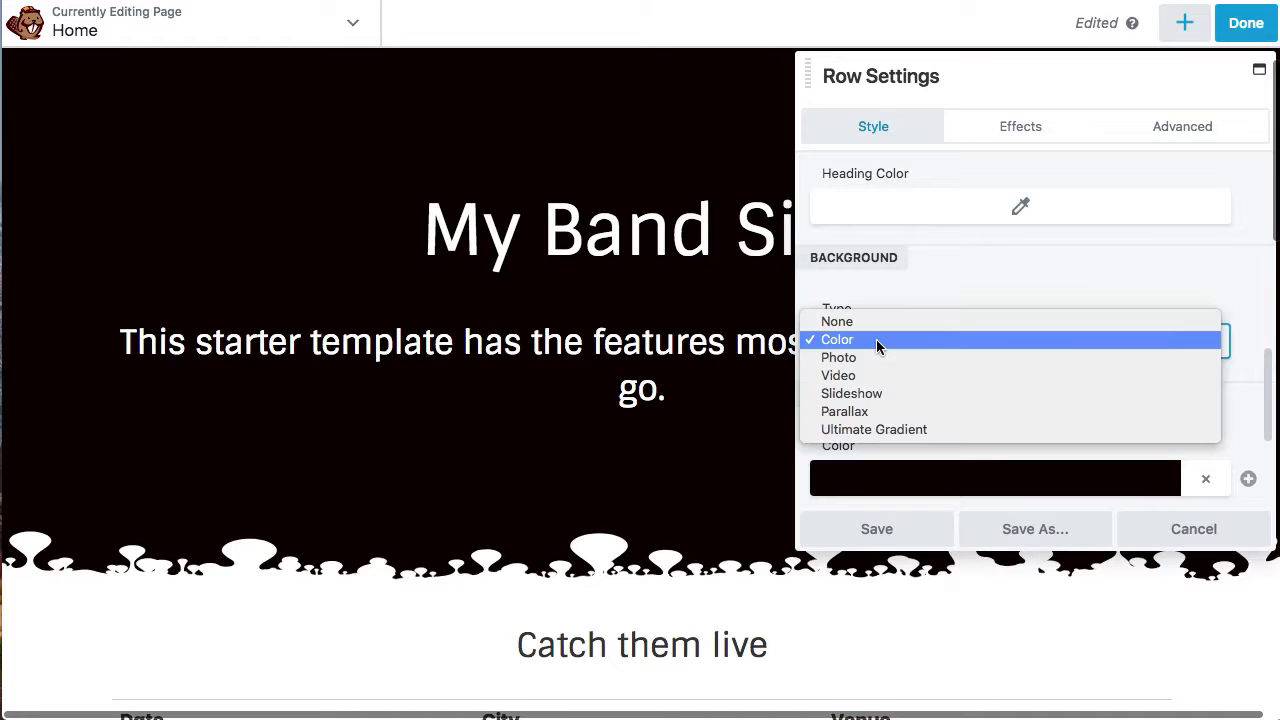
click(862, 364)
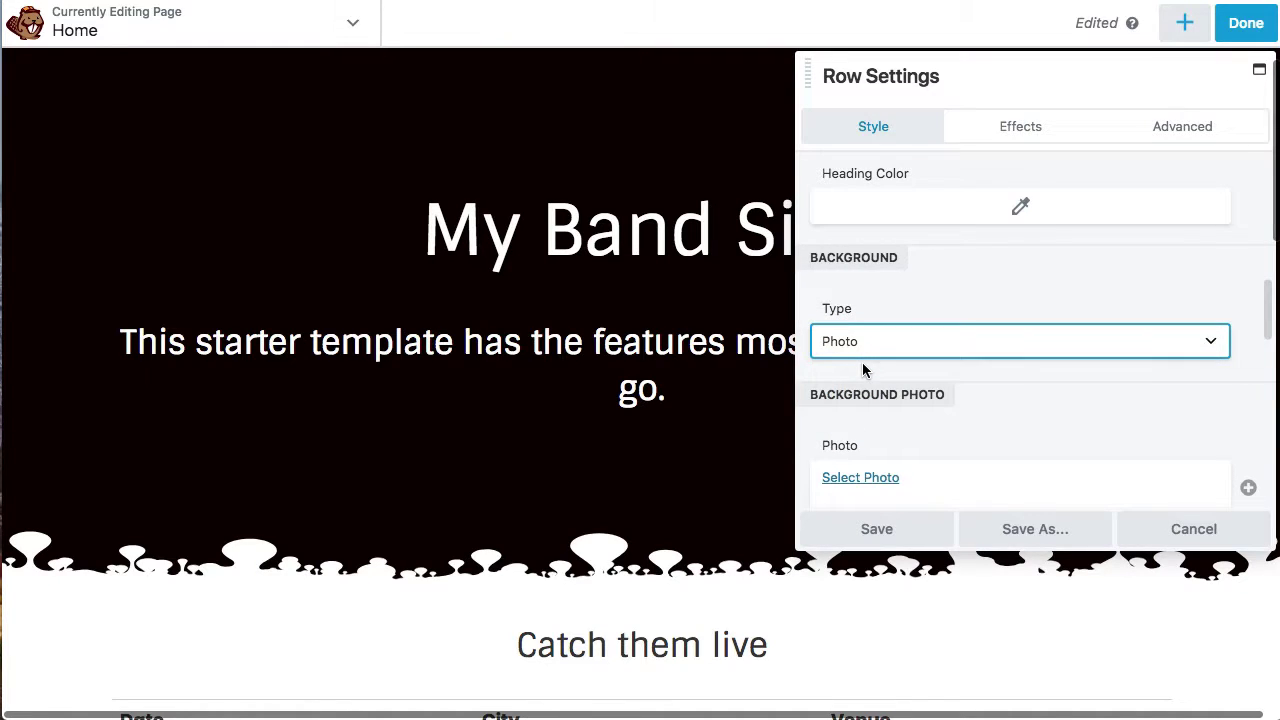
click(891, 479)
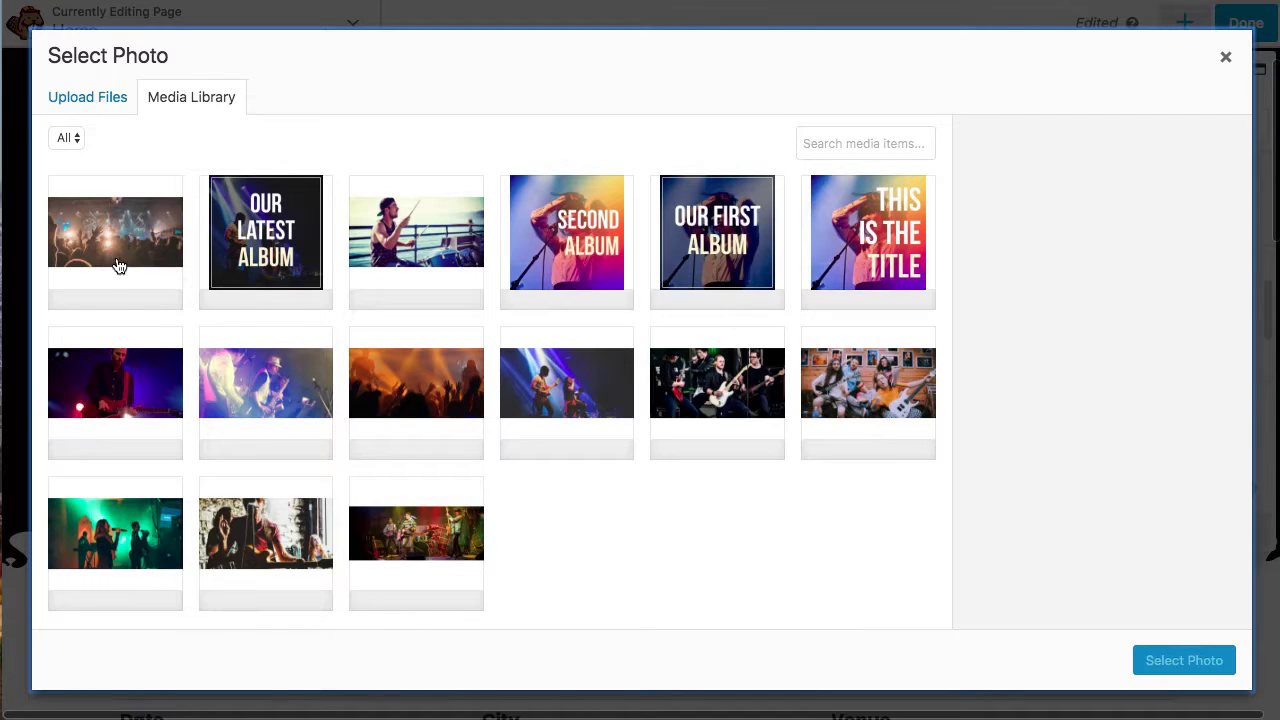
click(565, 383)
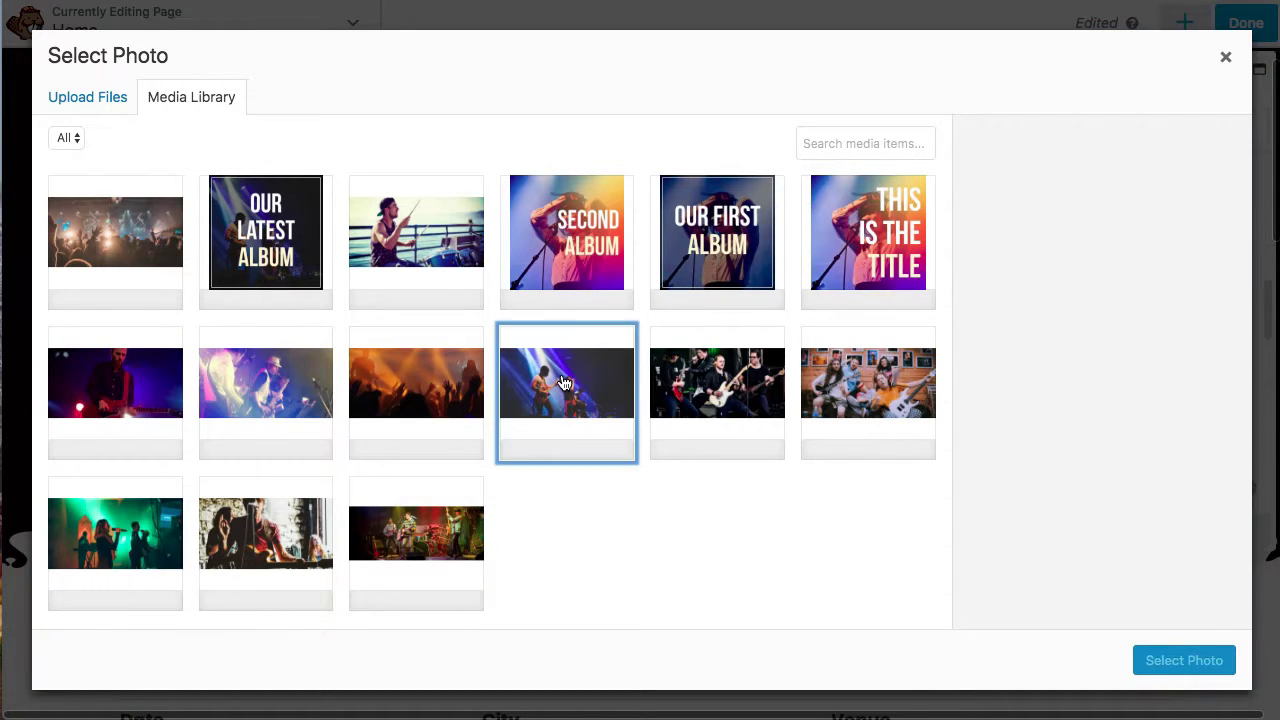
click(1228, 666)
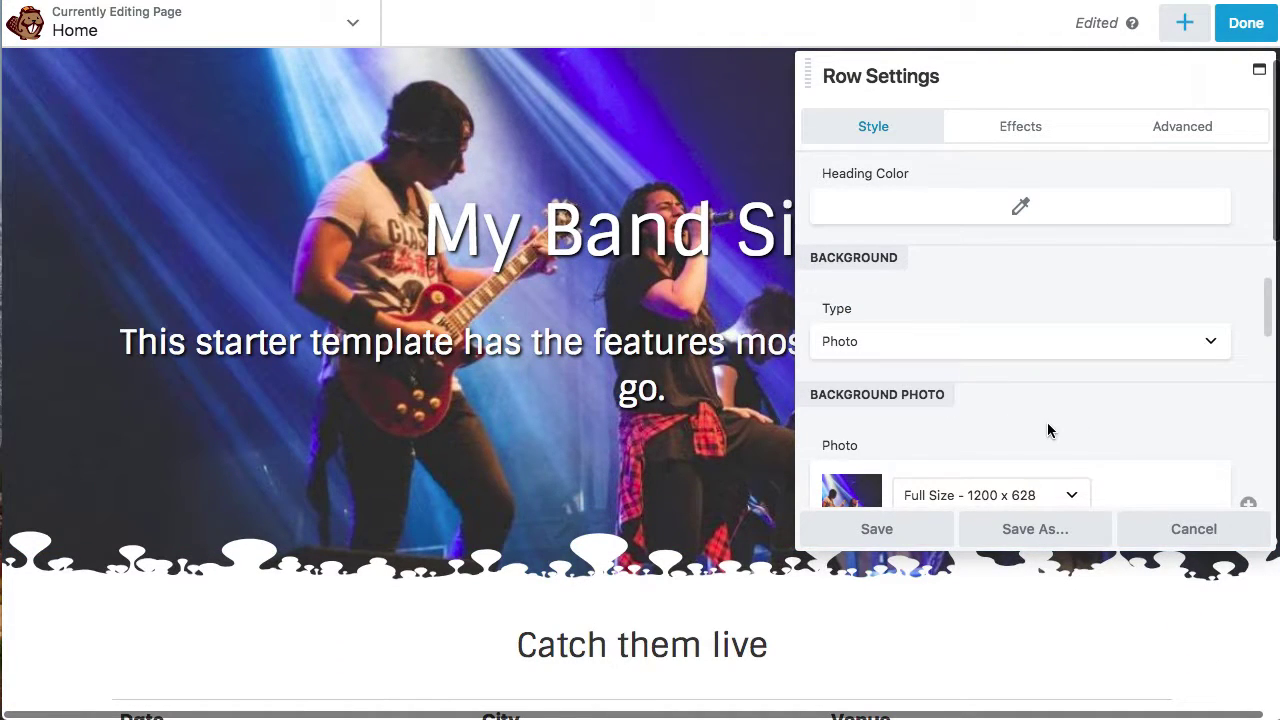
- Darken the banner row's background with the overlay colour #0a0000
scroll(1048, 430, down, 5)
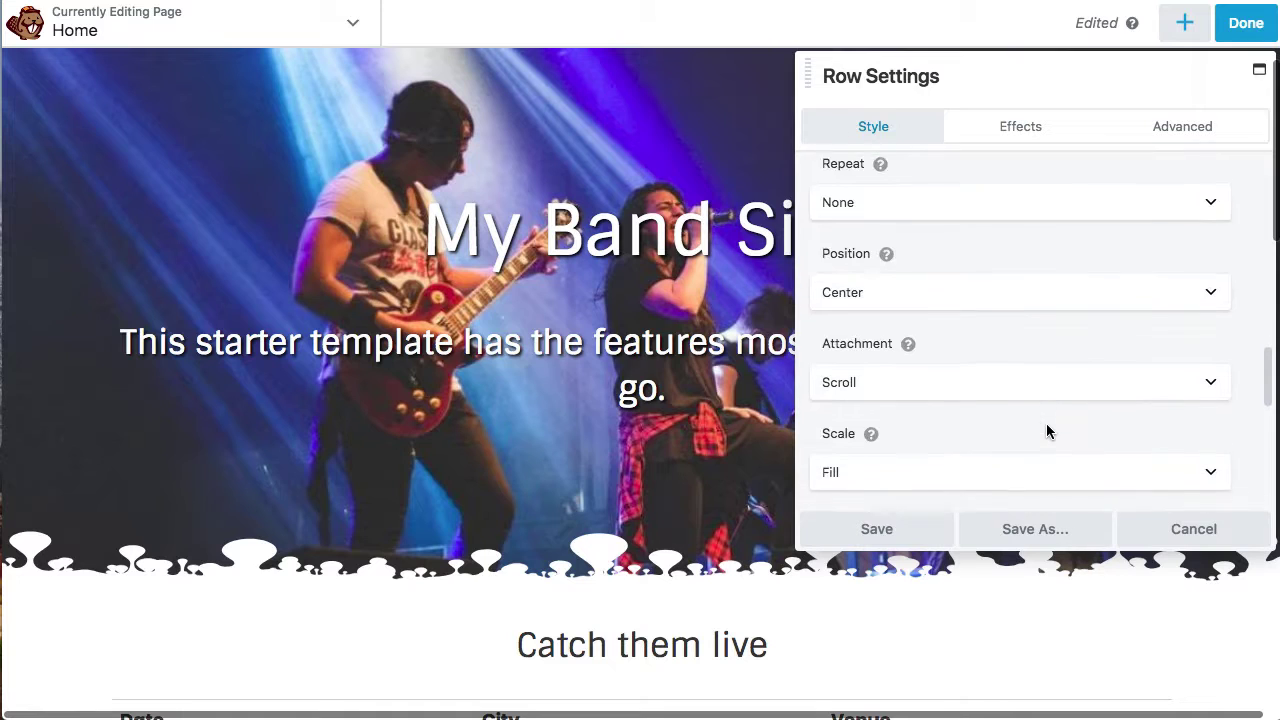
scroll(1048, 431, down, 5)
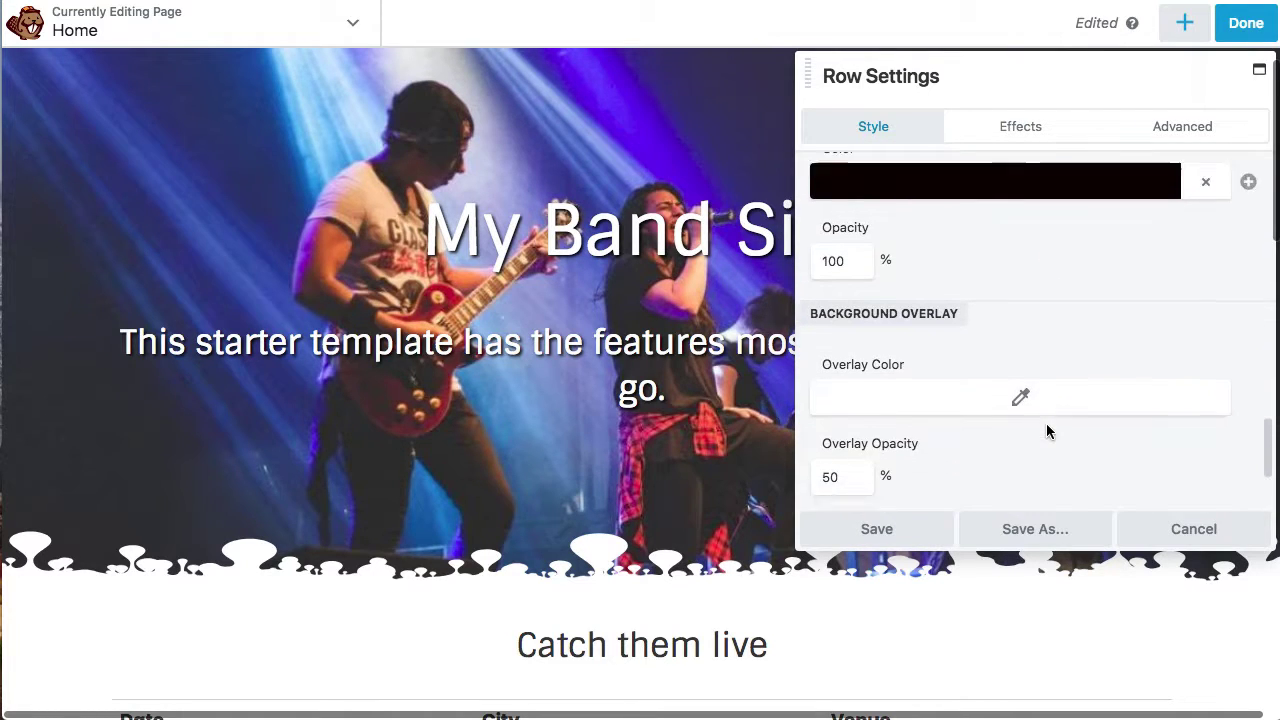
scroll(1046, 430, down, 1)
click(1017, 335)
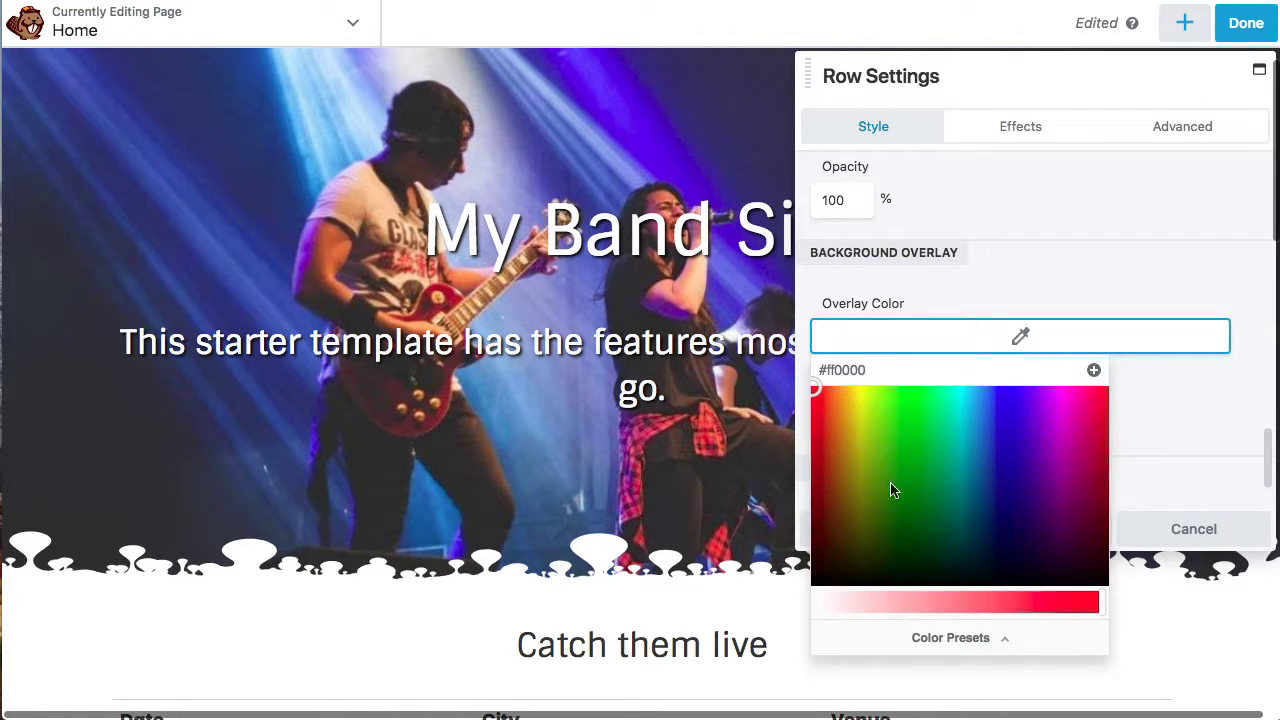
drag(843, 571, 815, 593)
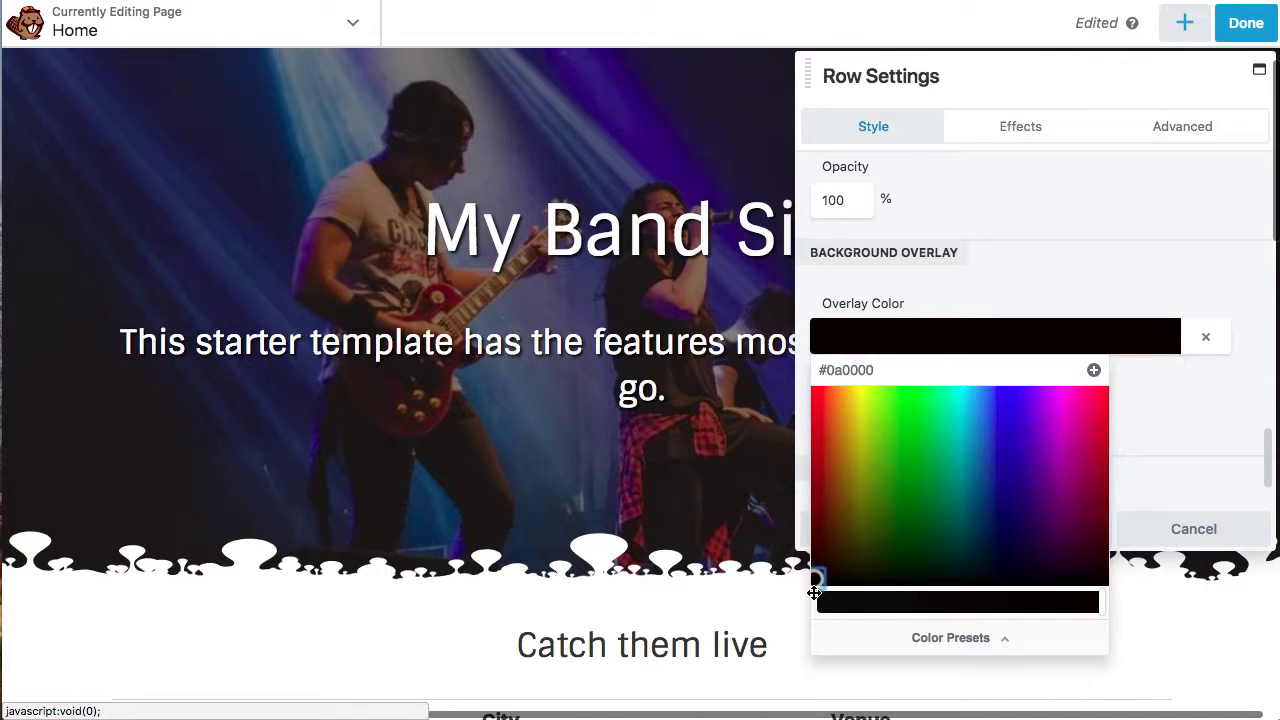
click(1226, 438)
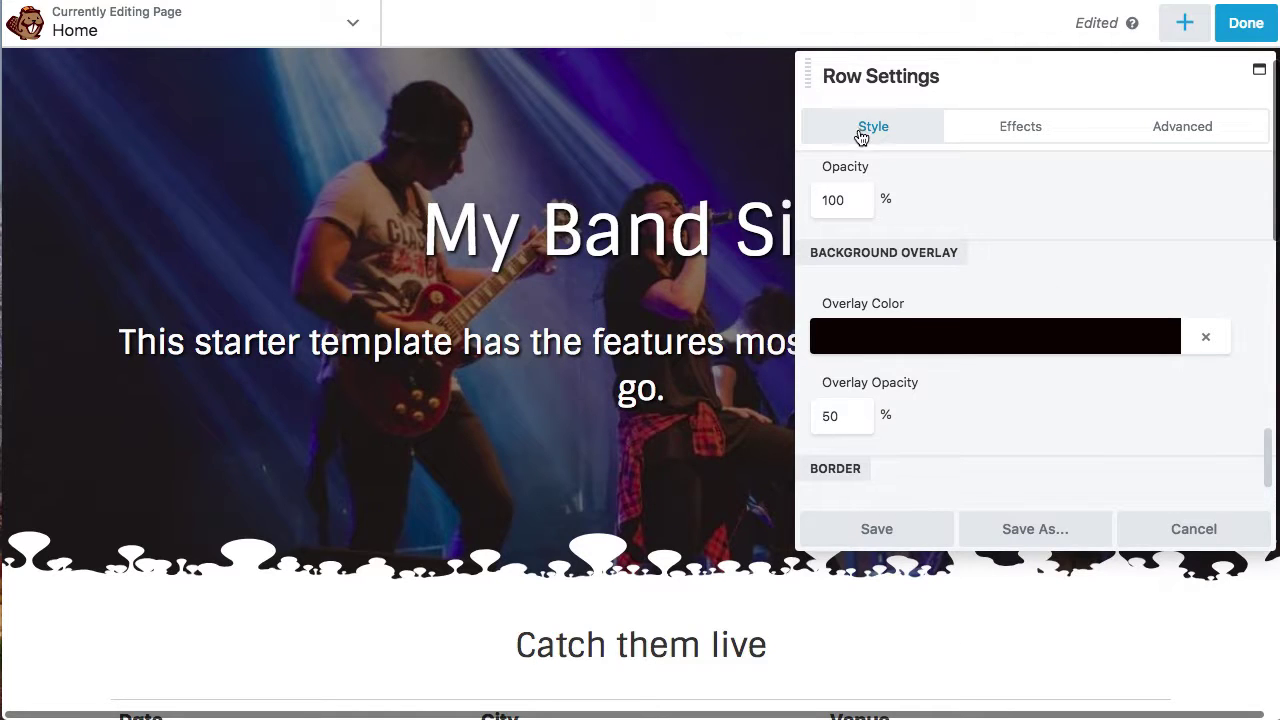
- Change the banner row's background type to Video with YouTube or Vimeo as the source
scroll(1003, 279, up, 6)
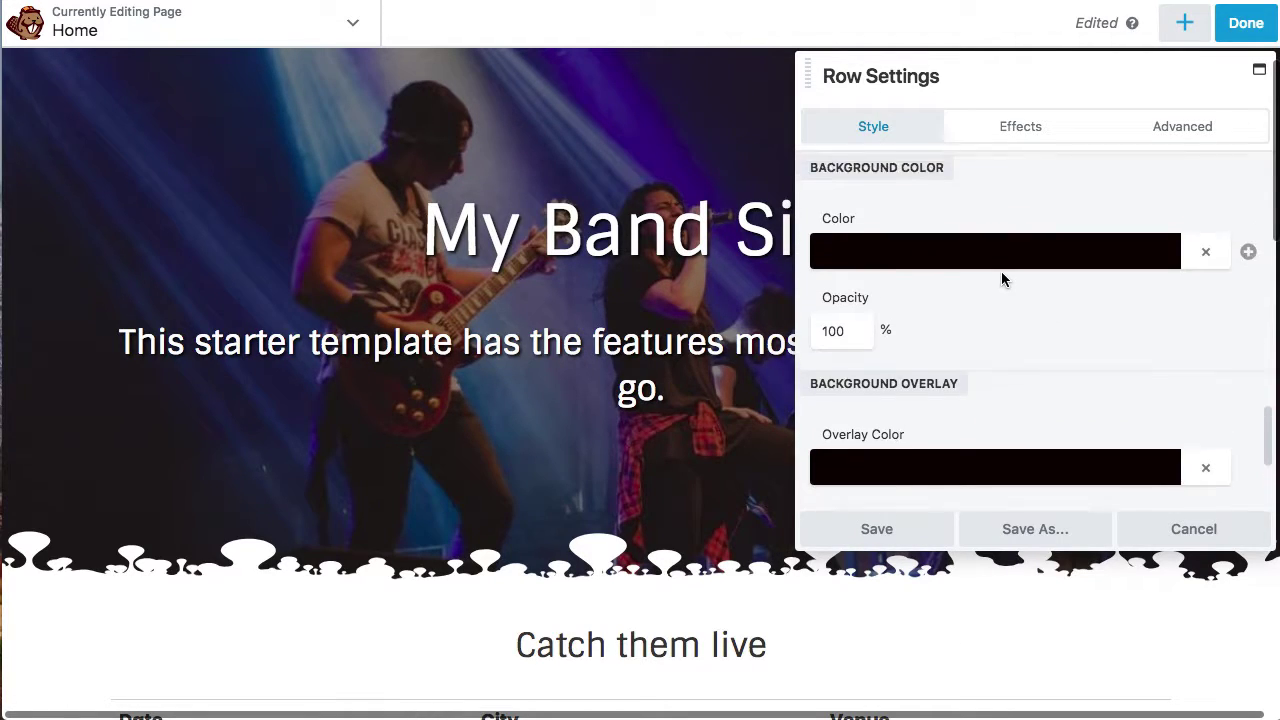
scroll(1000, 279, up, 3)
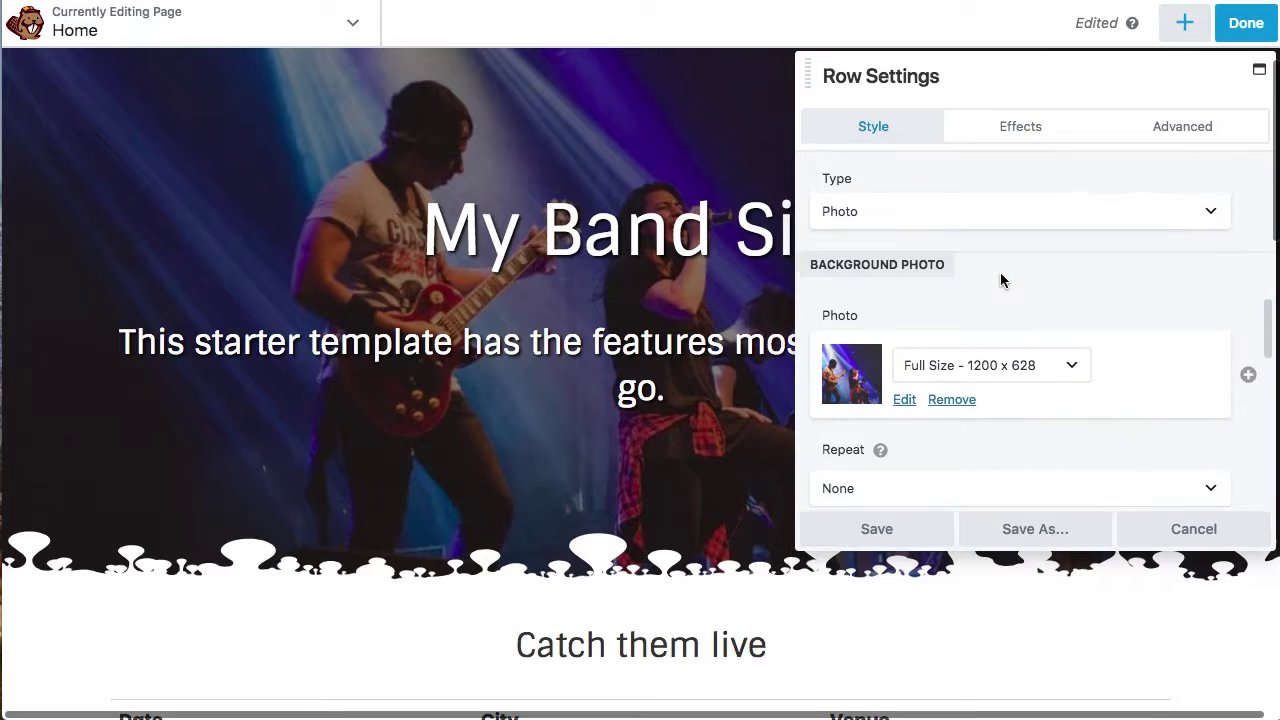
click(920, 276)
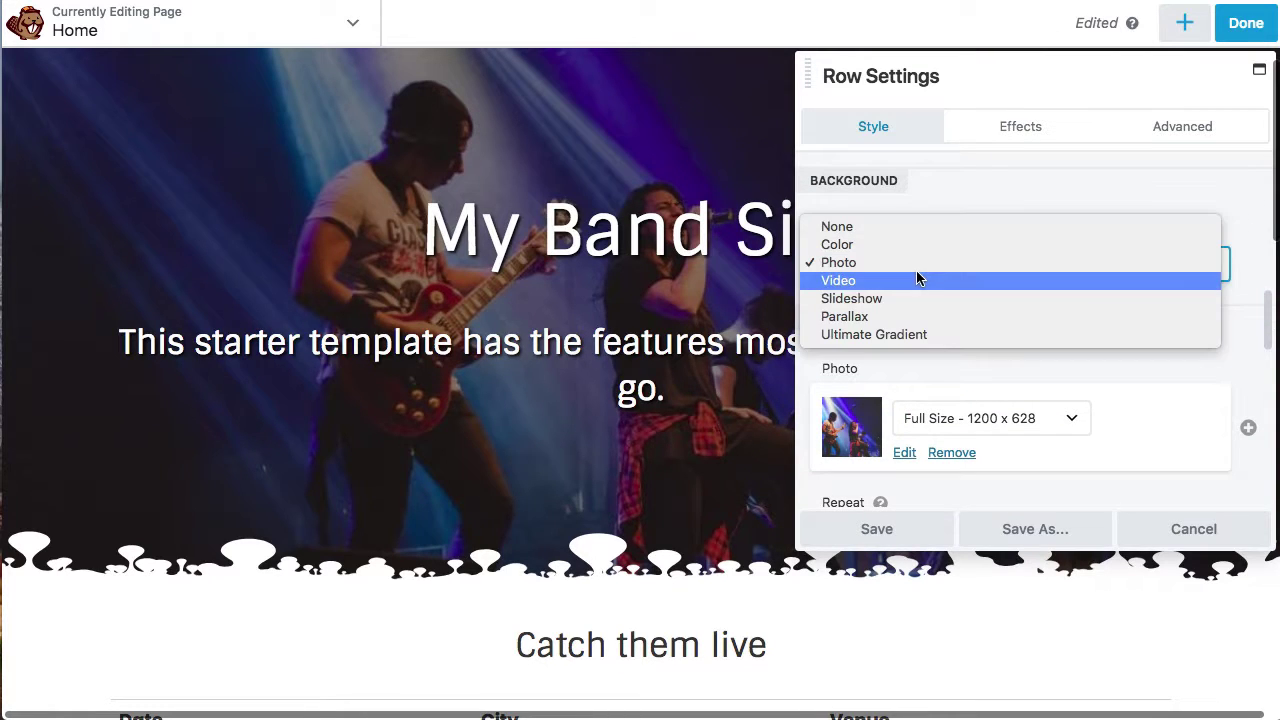
click(876, 282)
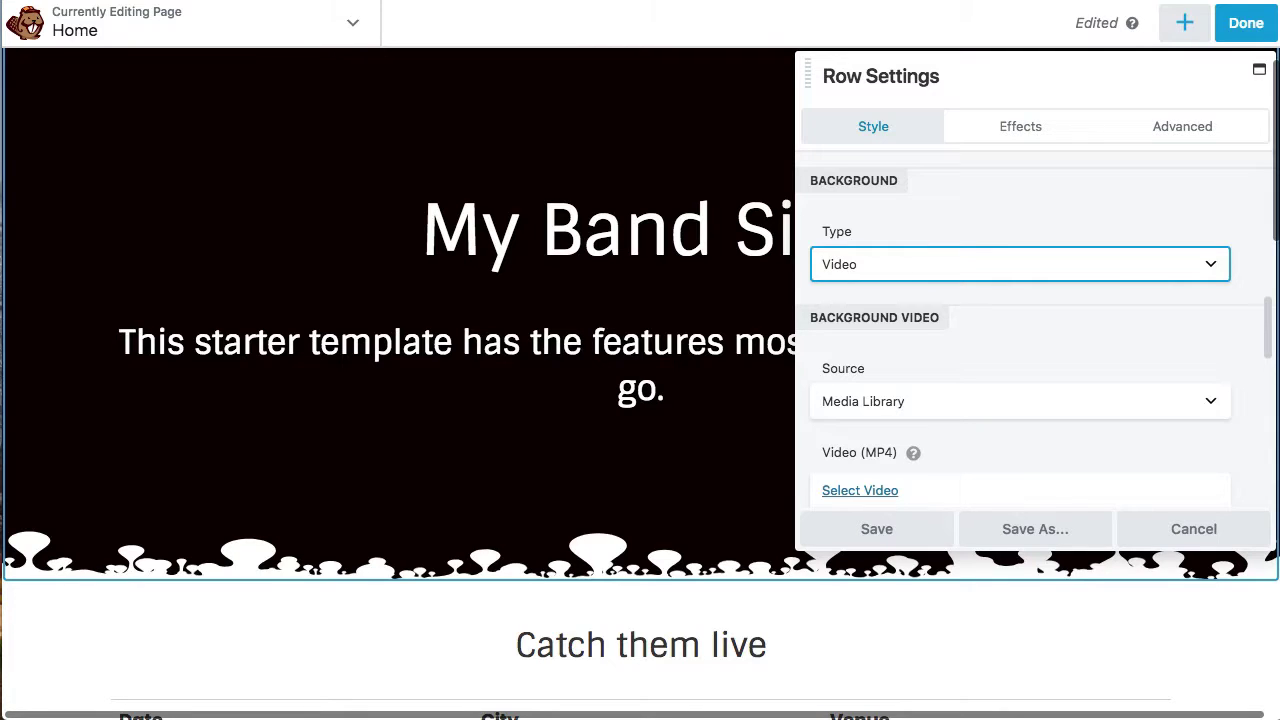
click(860, 491)
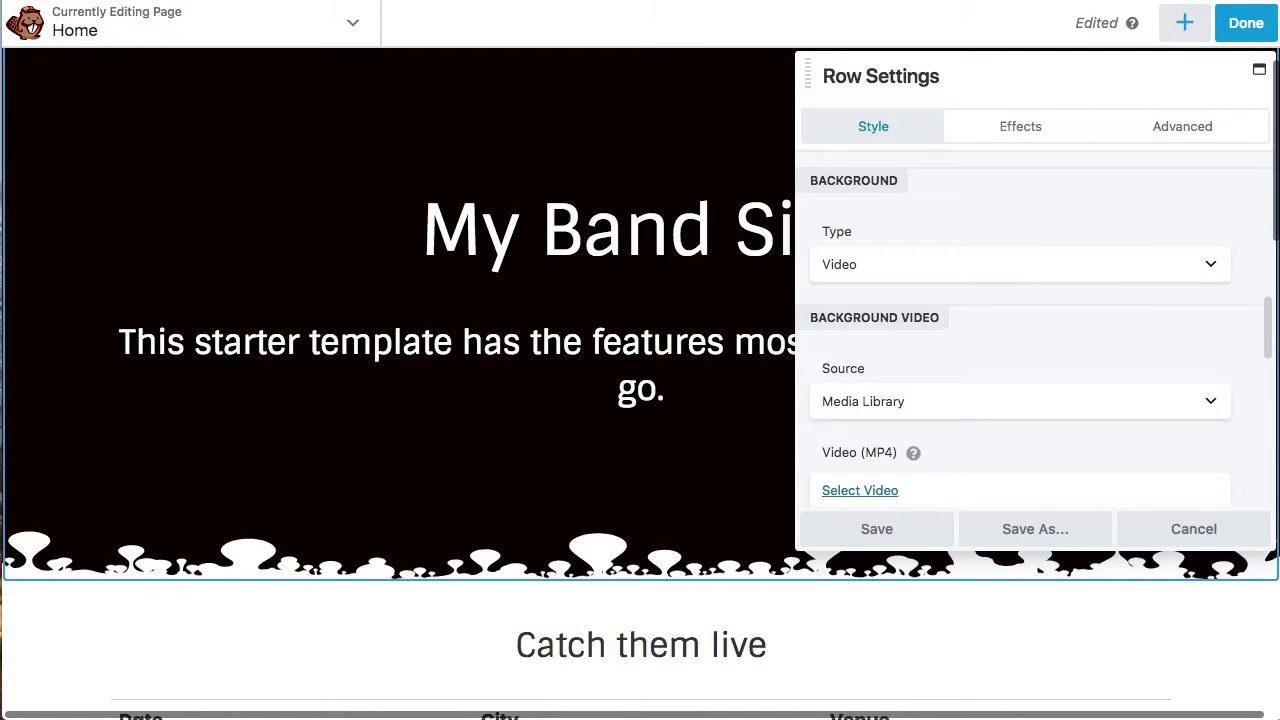
click(902, 403)
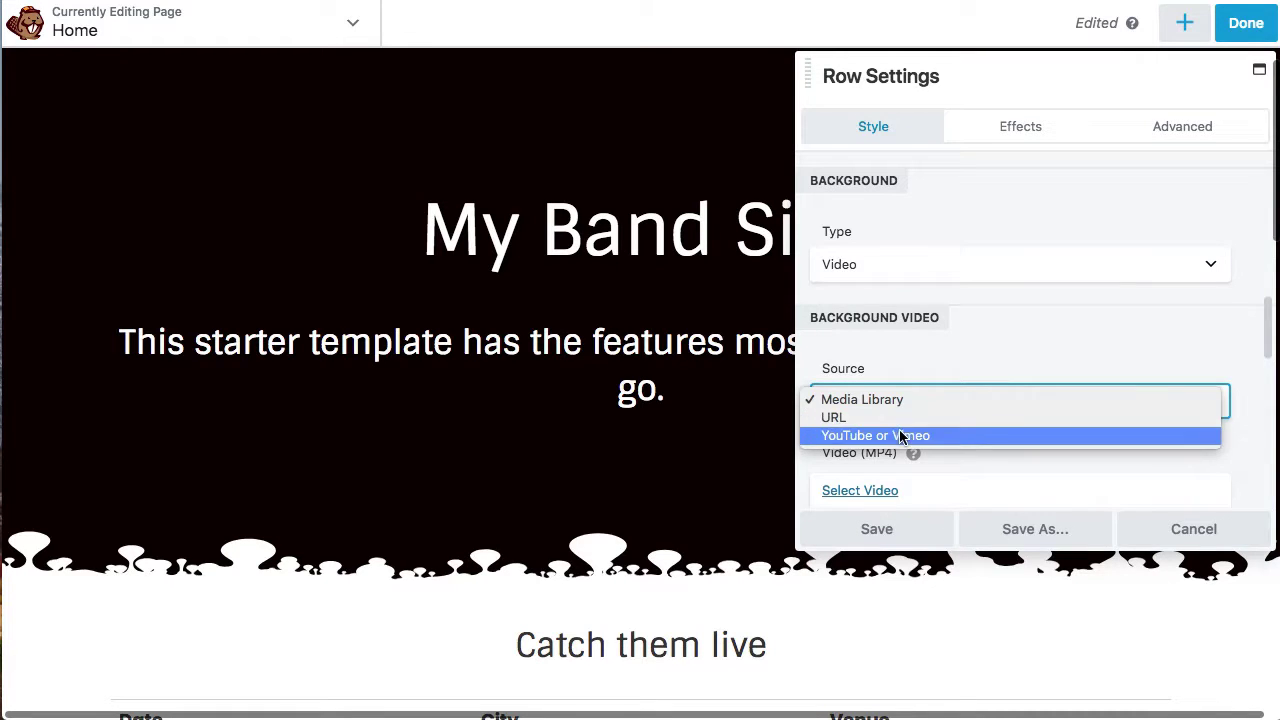
click(900, 435)
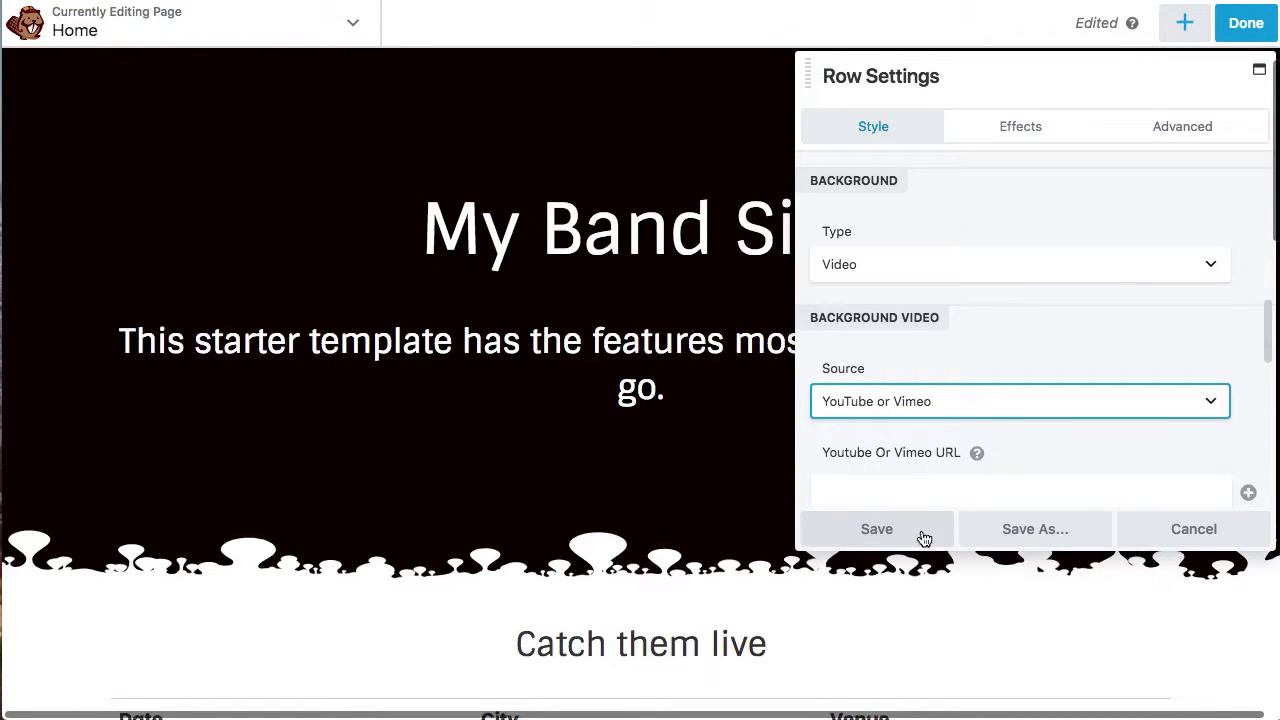
scroll(924, 540, down, 1)
scroll(947, 427, down, 1)
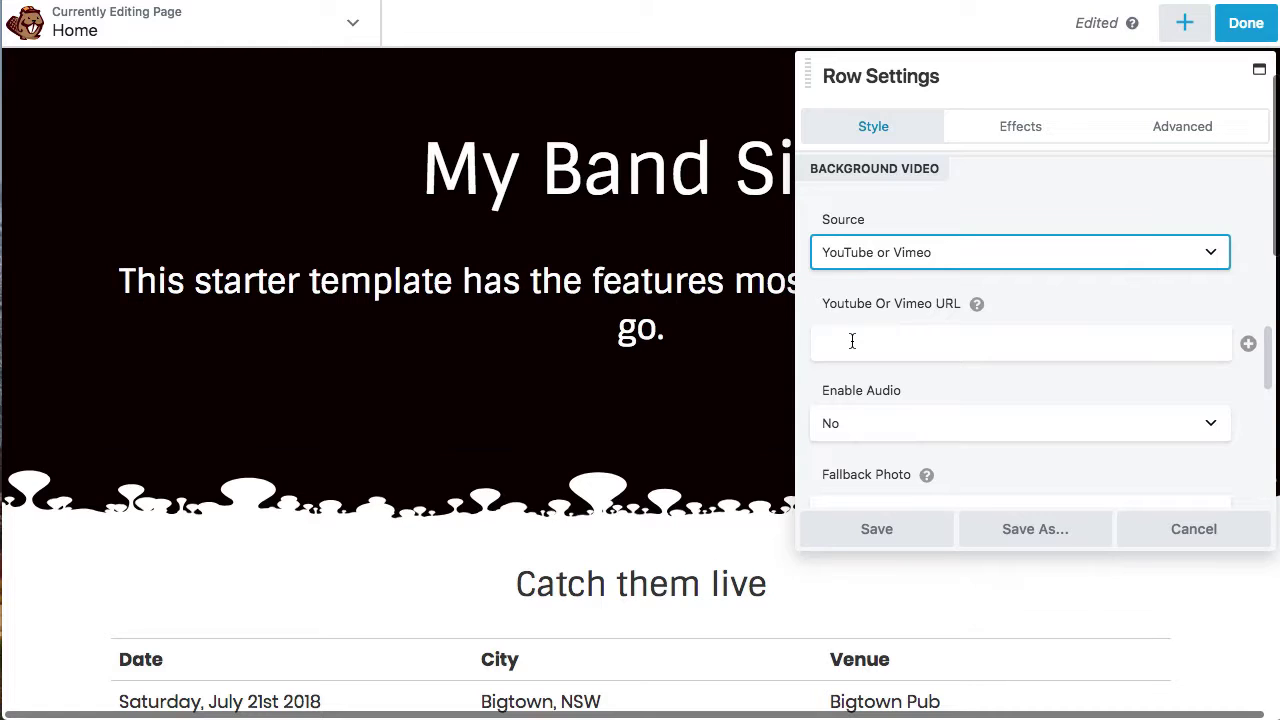
click(852, 341)
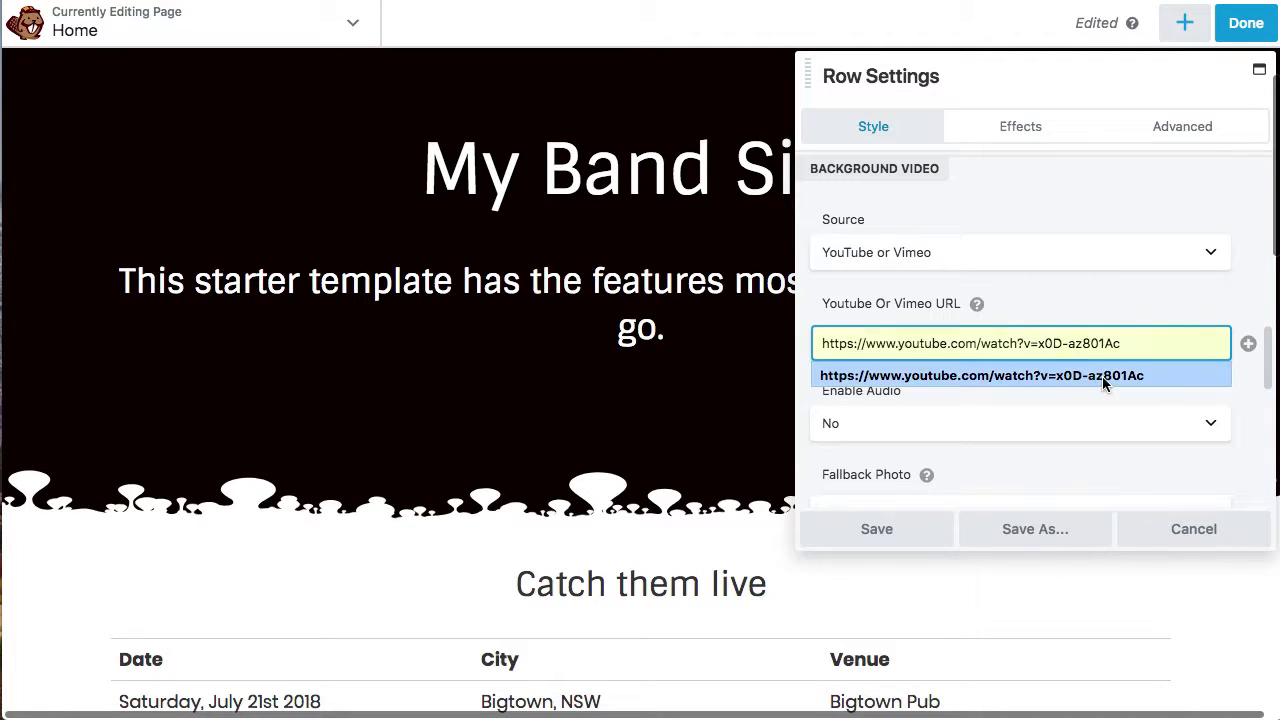
click(945, 375)
click(970, 408)
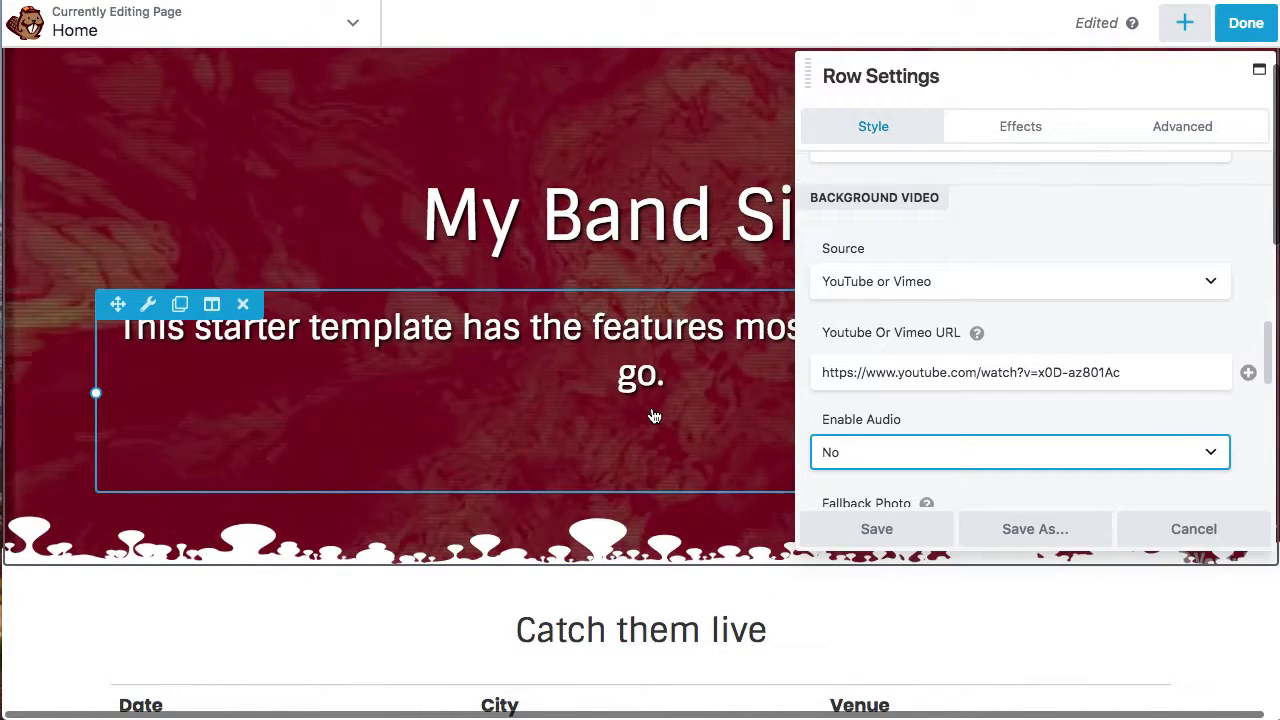
scroll(652, 410, up, 3)
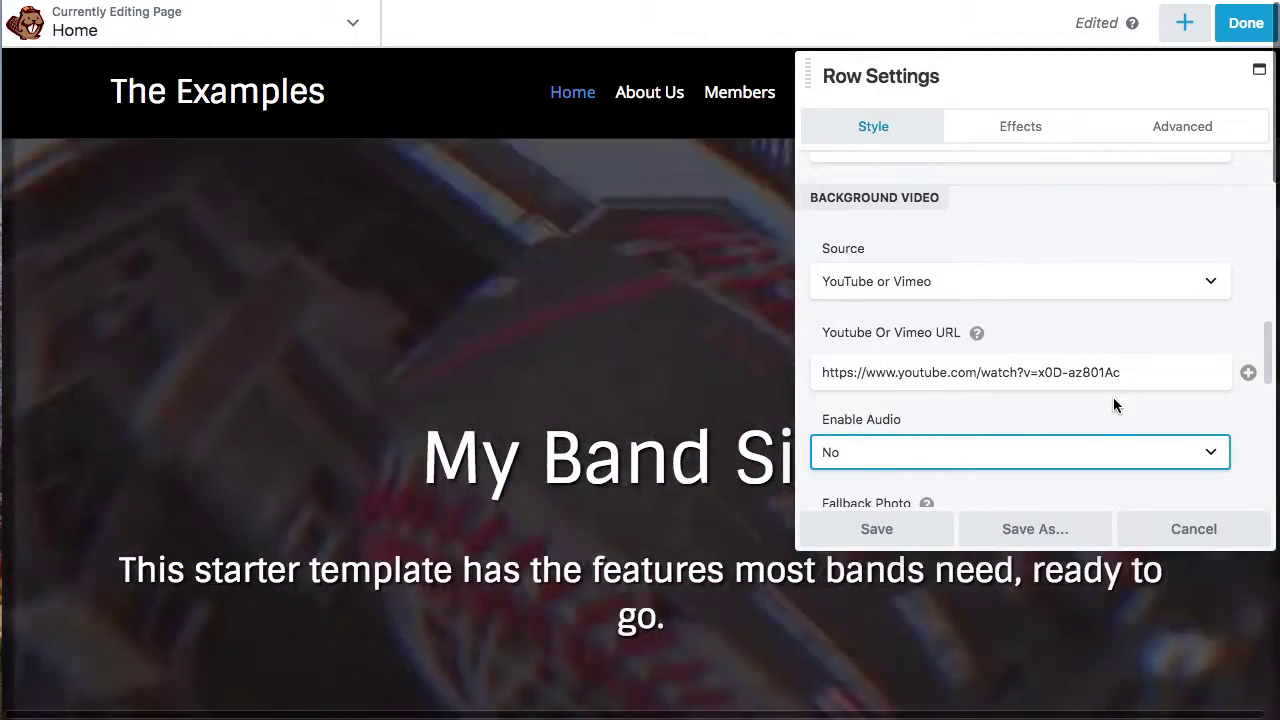
- Change the banner row's background type to Ultimate Gradient and keep the gradient type as Linear
scroll(1113, 397, up, 2)
scroll(1113, 405, up, 2)
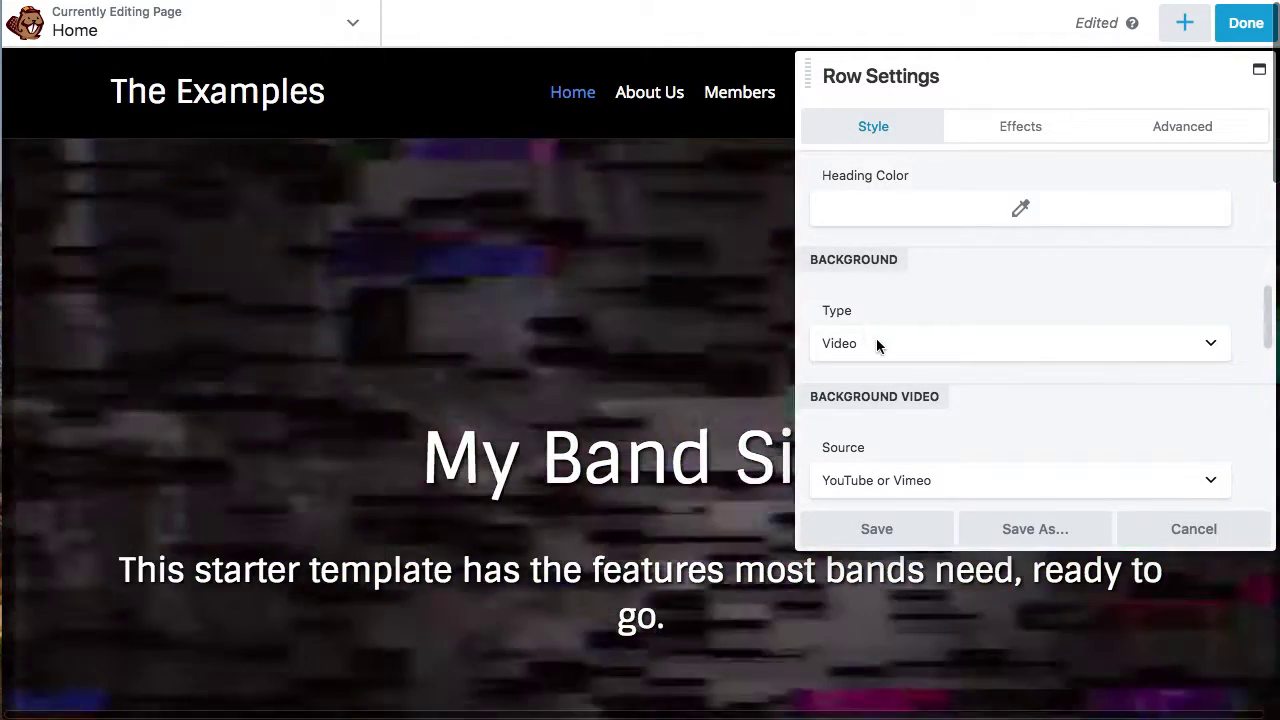
click(876, 345)
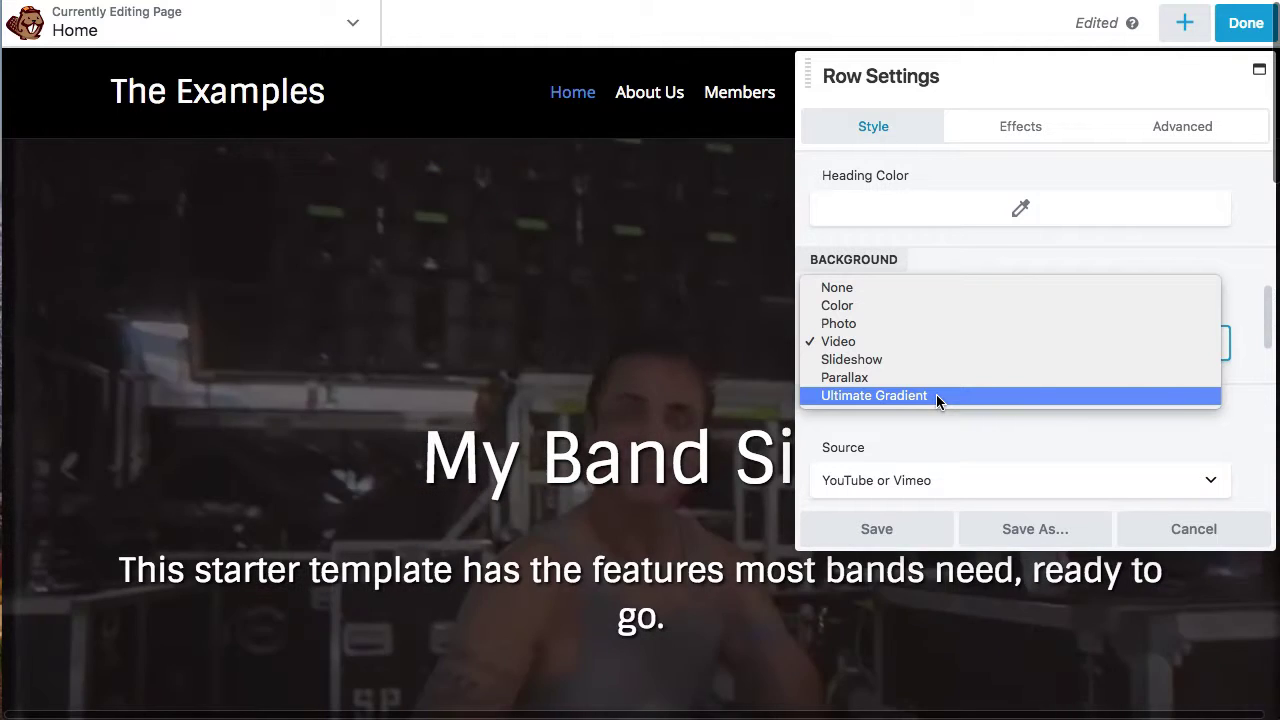
click(936, 395)
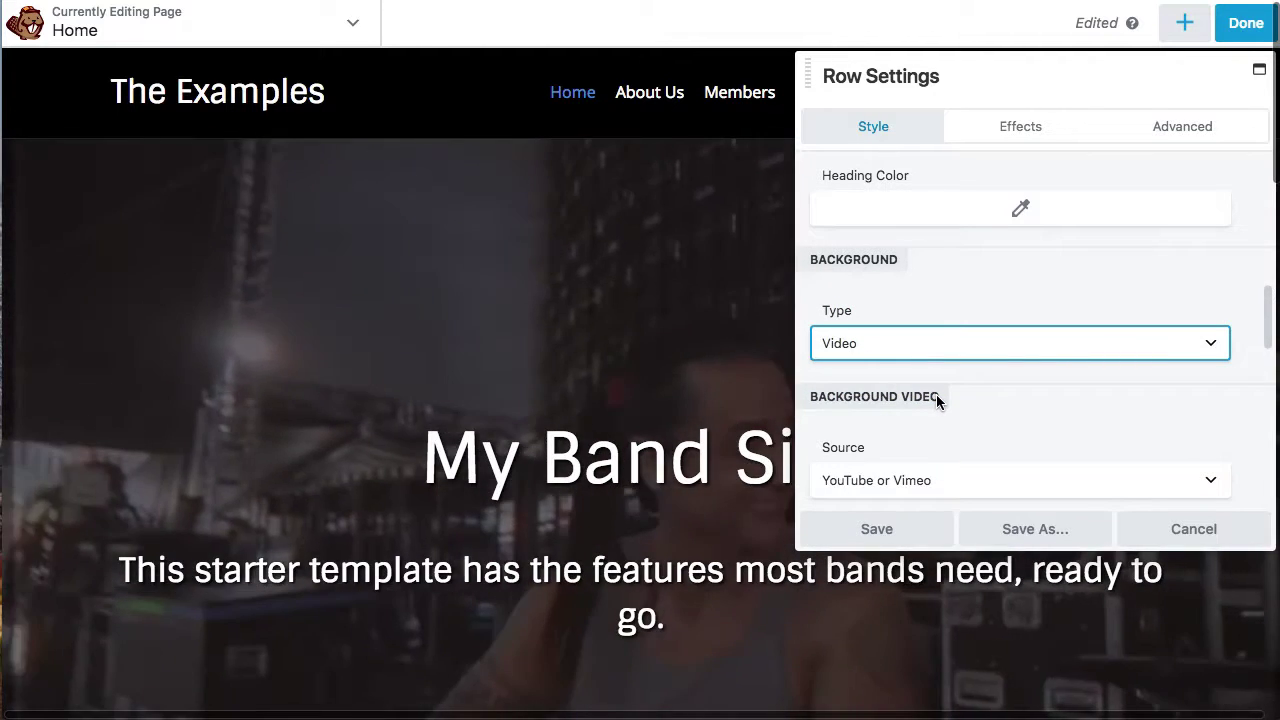
scroll(957, 337, up, 1)
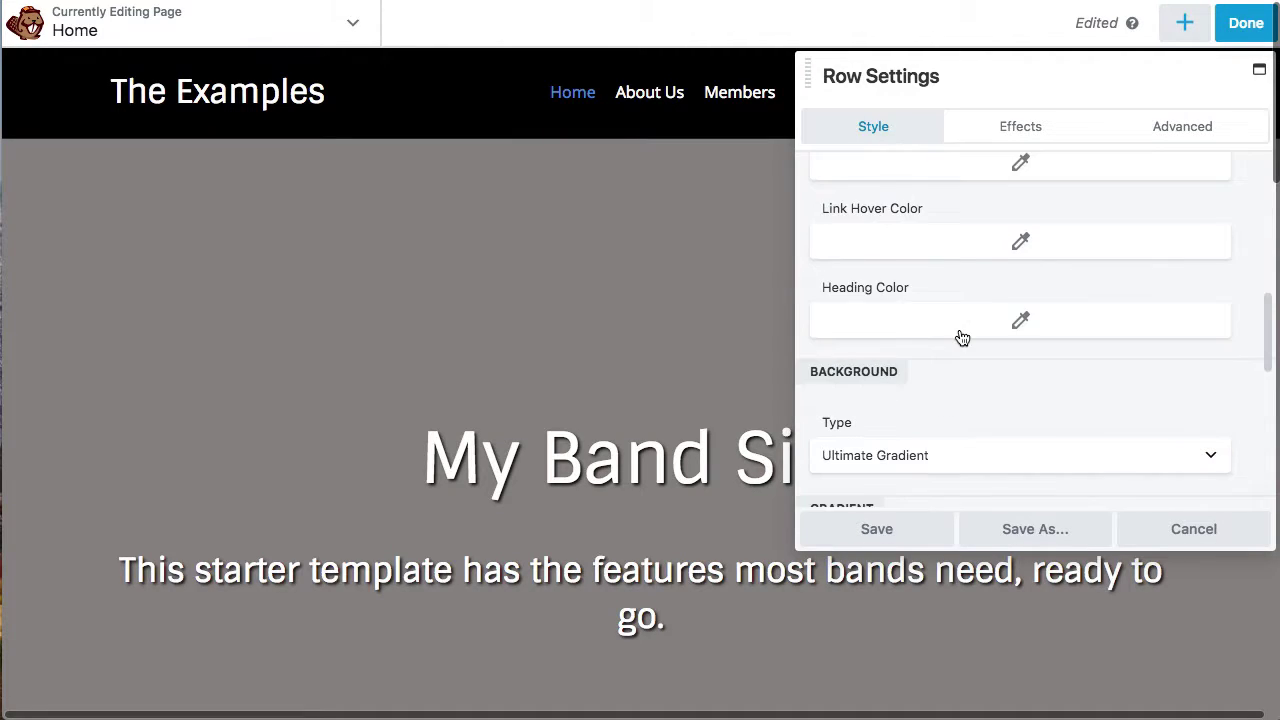
scroll(957, 337, down, 3)
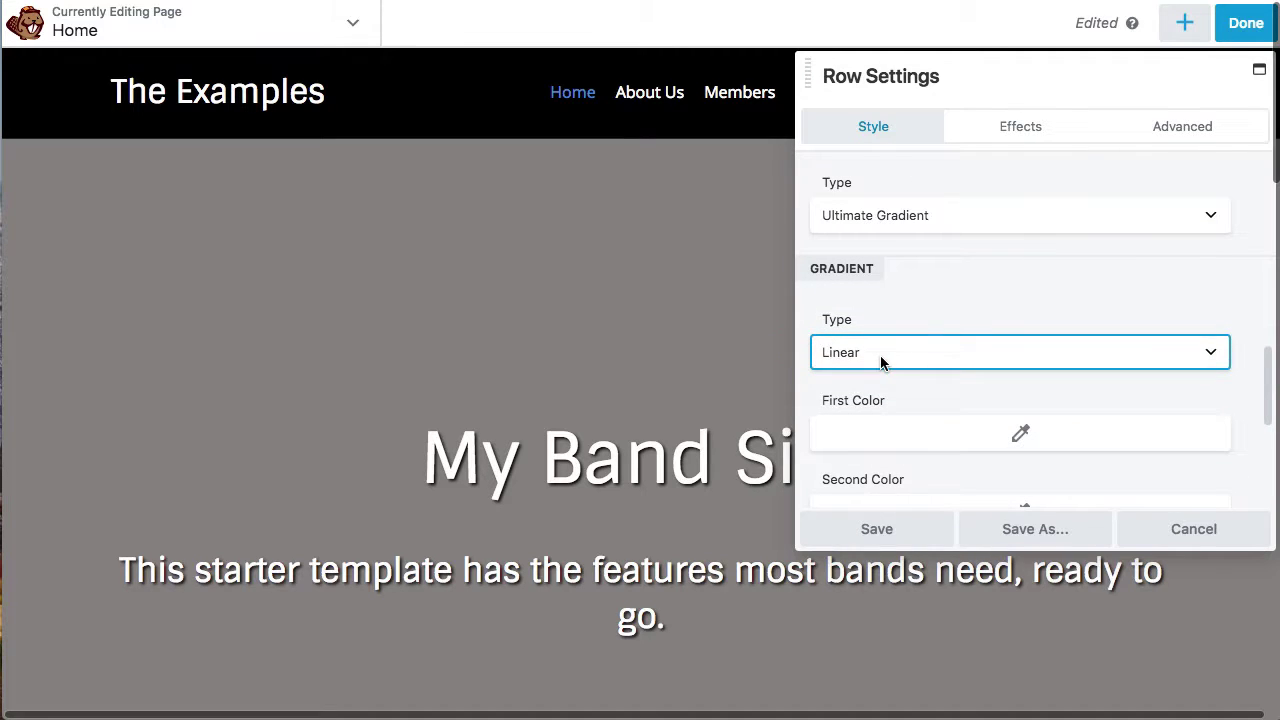
click(880, 358)
click(938, 427)
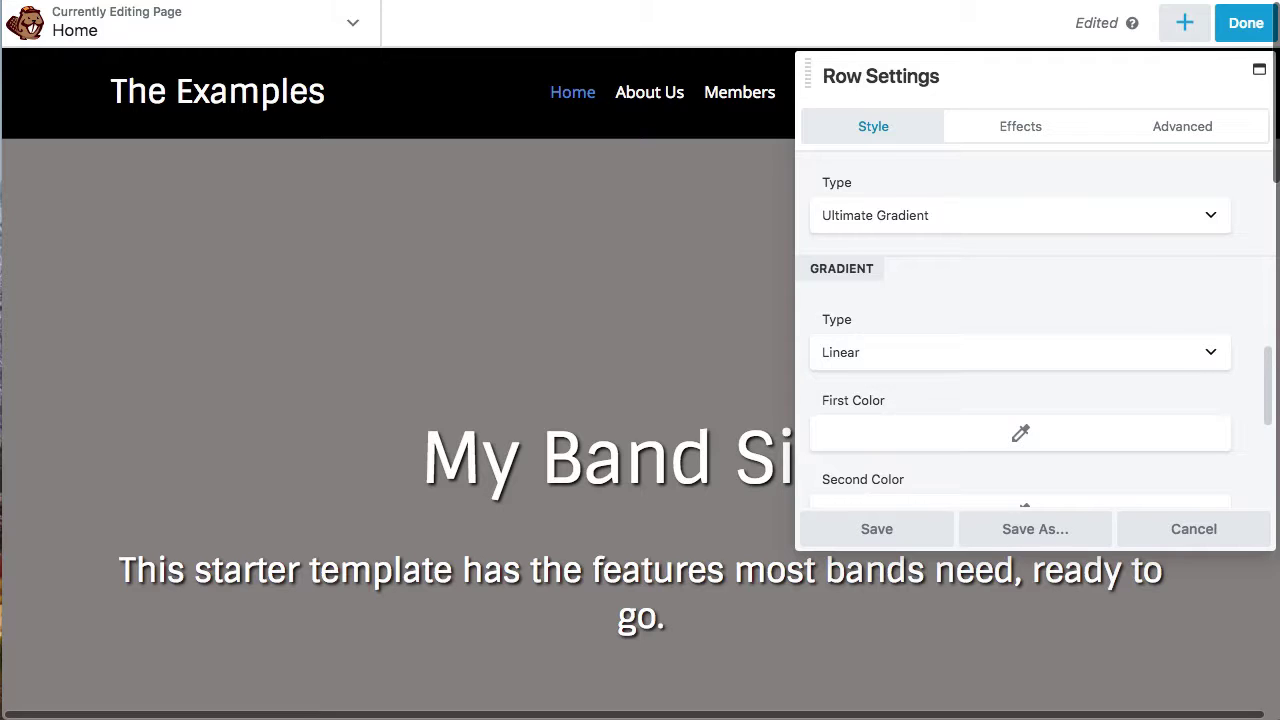
- Set the banner gradient's first colour to #005aa7 and its second colour to #fffde4
click(898, 446)
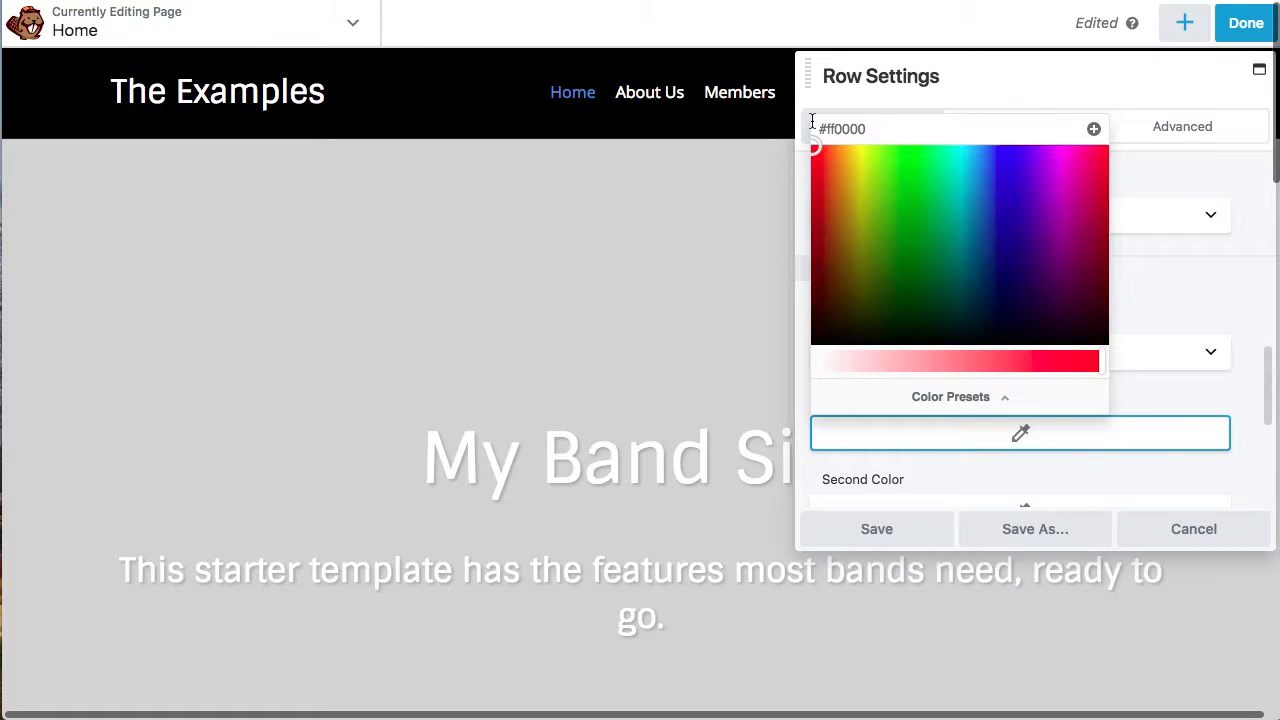
click(817, 121)
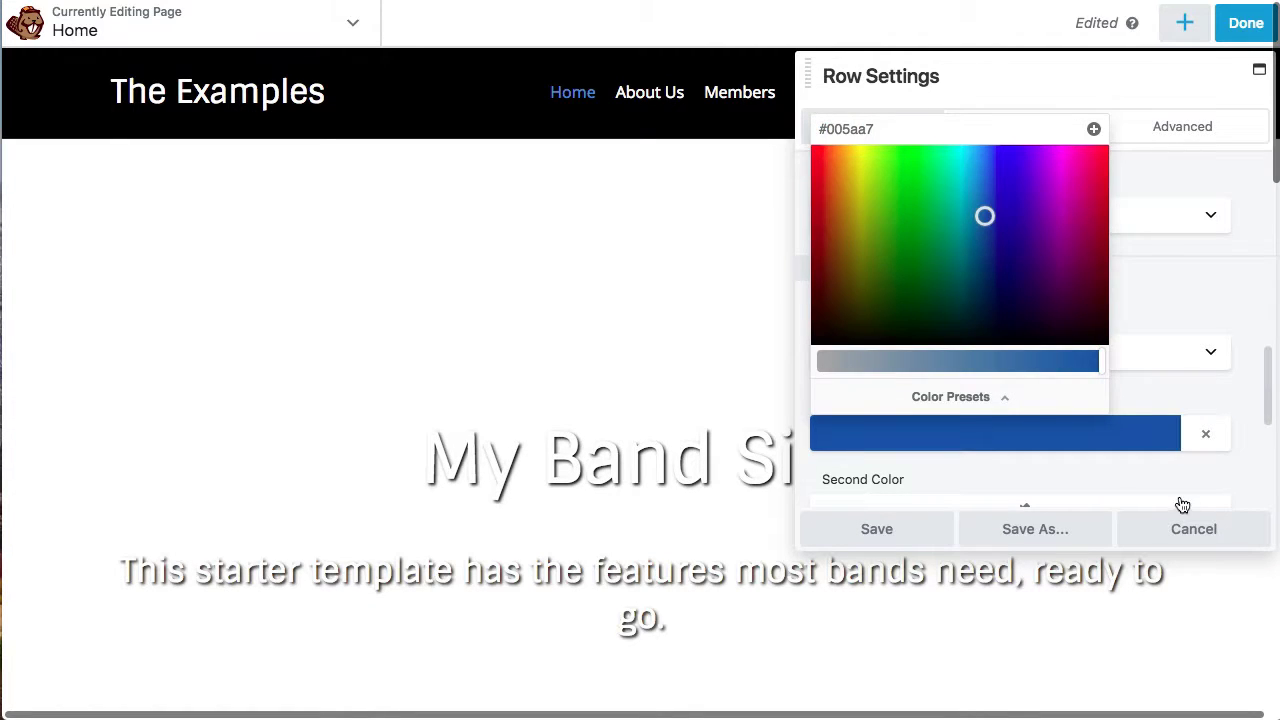
scroll(1063, 450, down, 2)
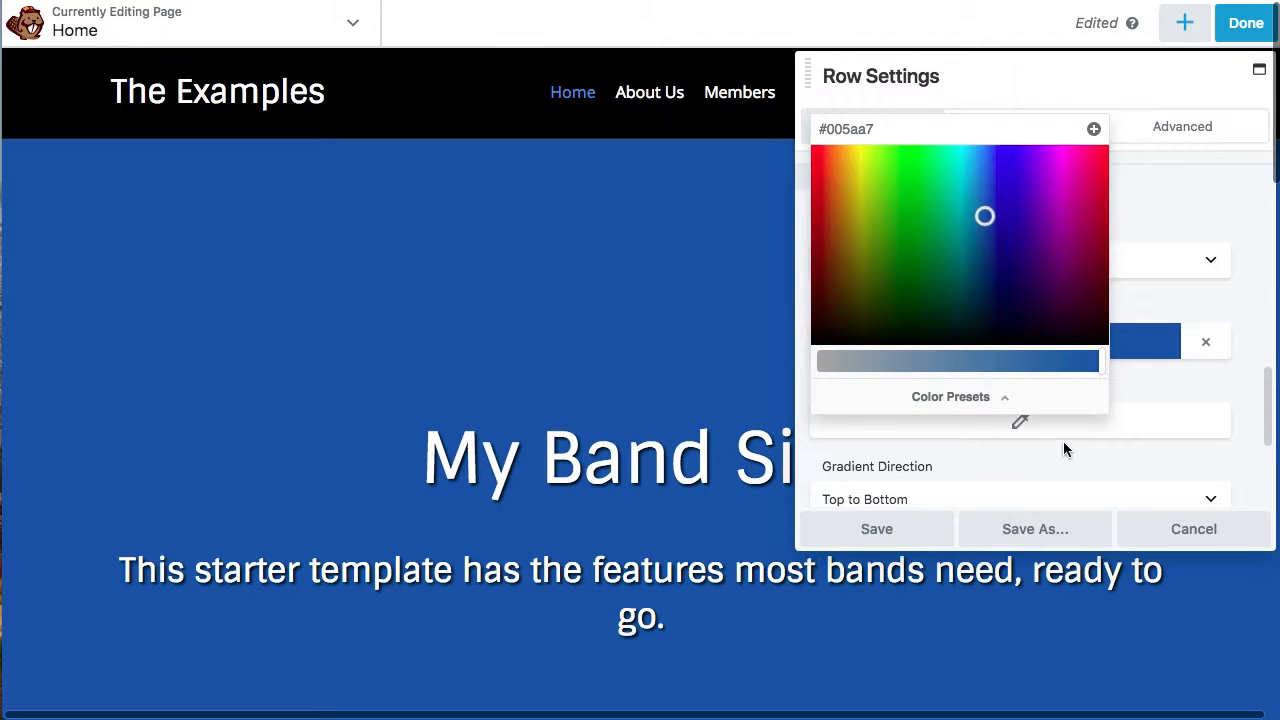
click(1127, 369)
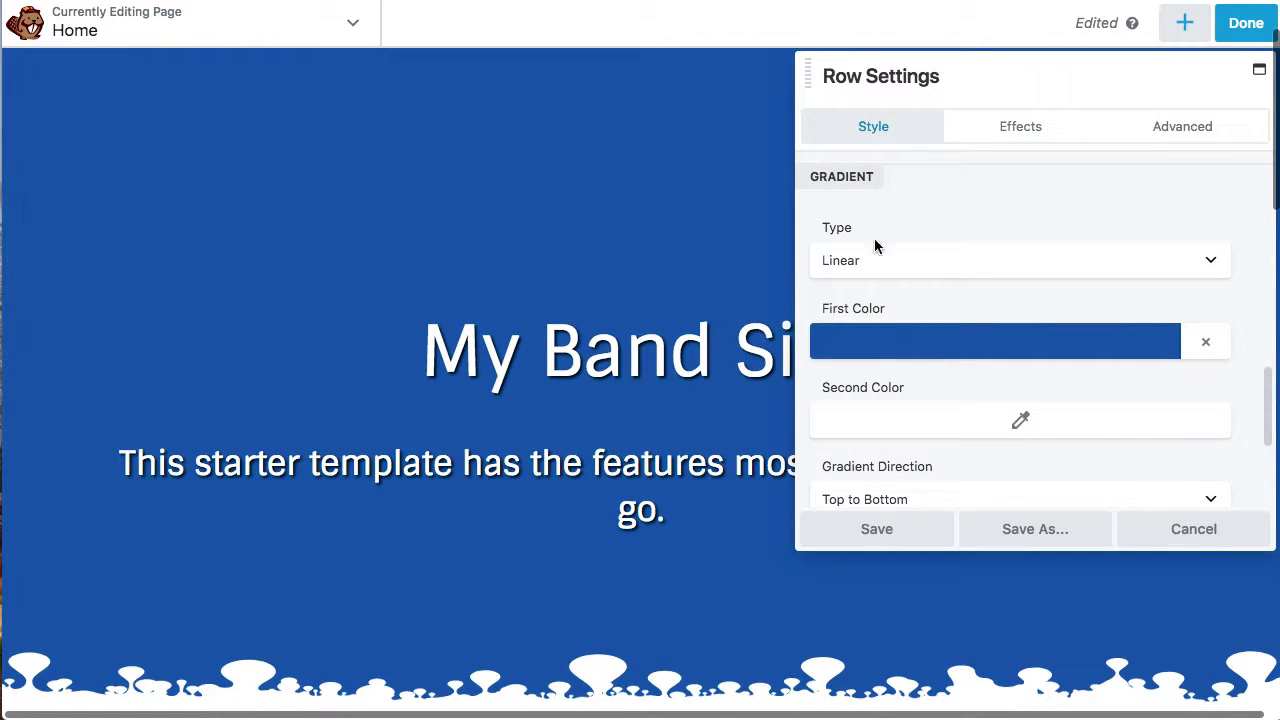
click(950, 428)
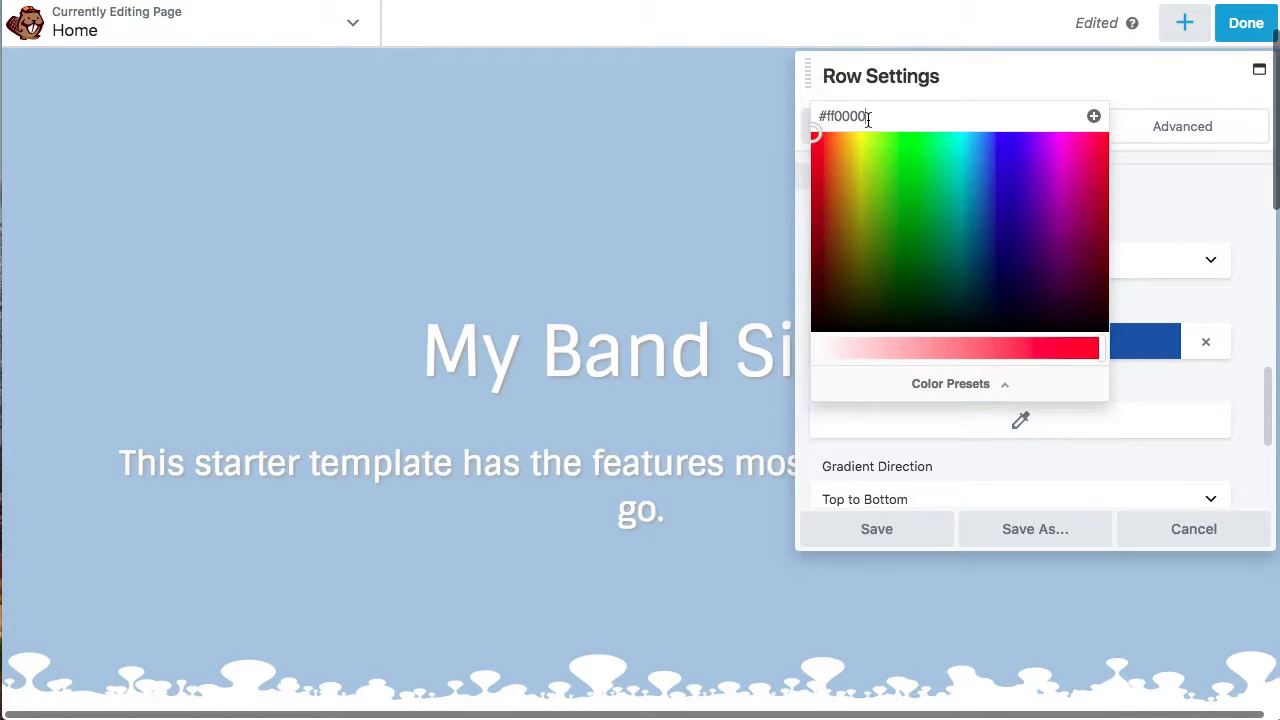
drag(868, 117, 815, 110)
text(#fffde4)
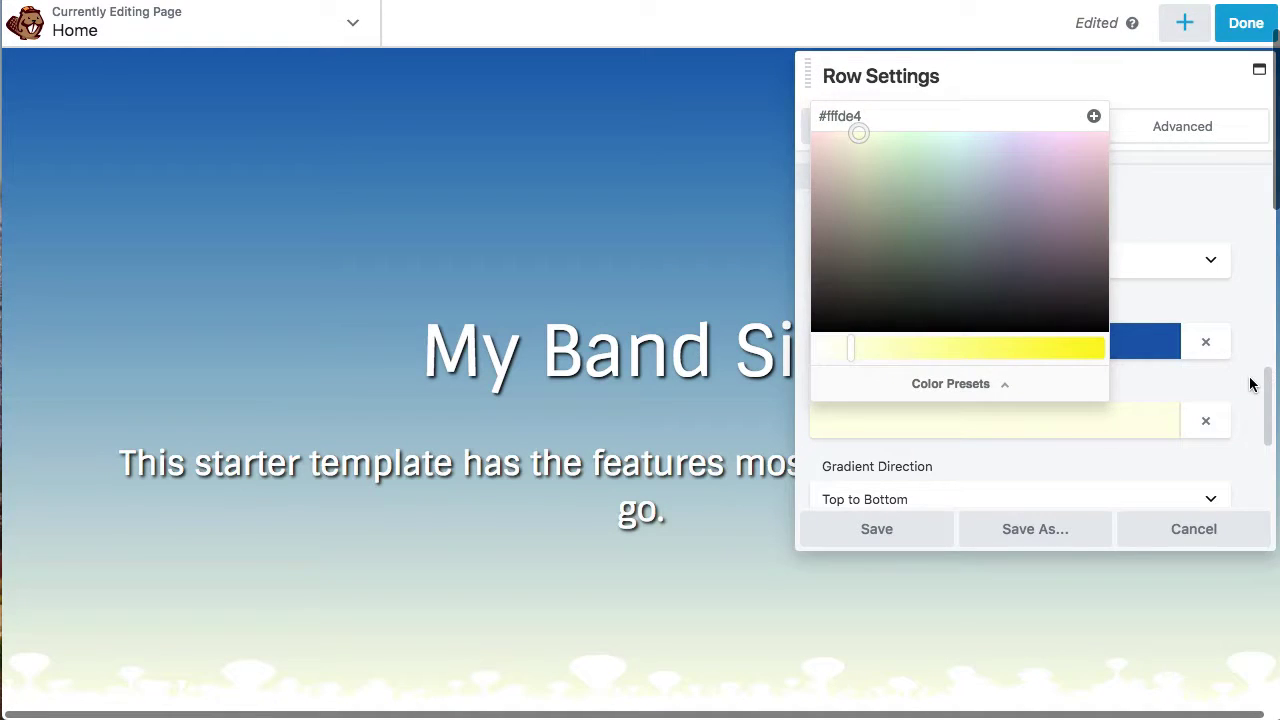
click(1250, 384)
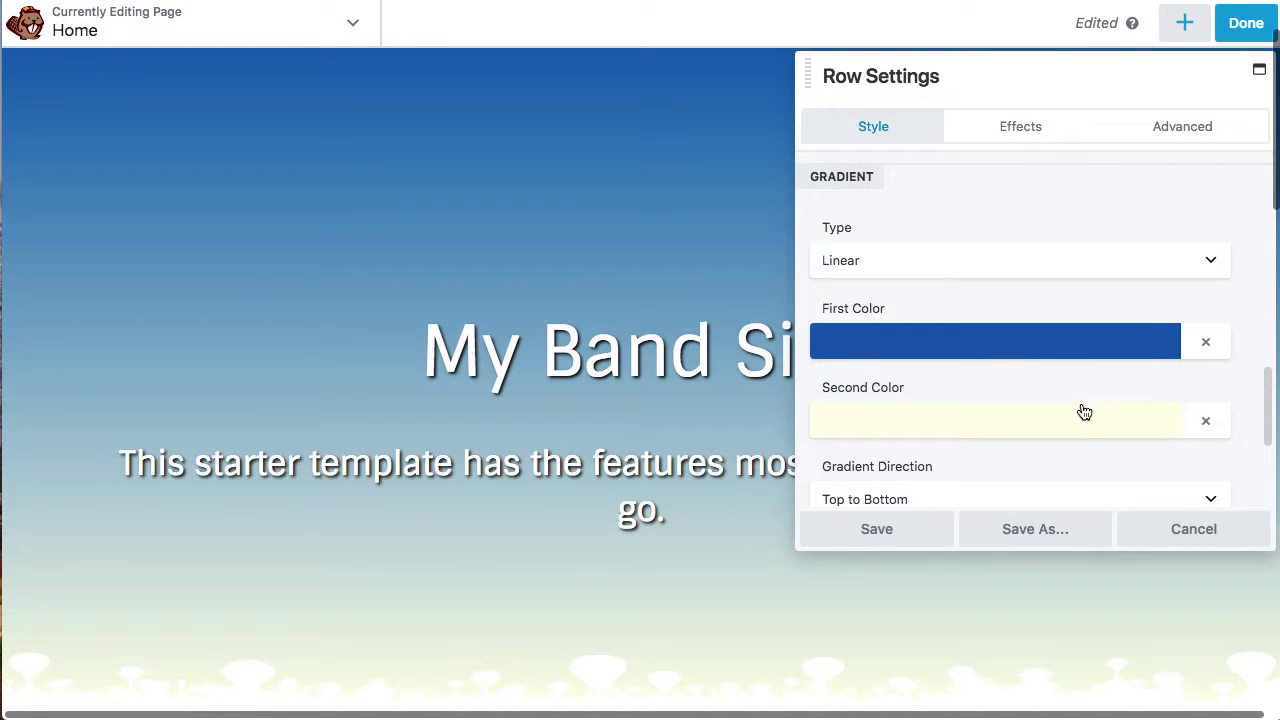
- Set the banner gradient's direction to Bottom to Top
scroll(1084, 412, down, 3)
click(880, 357)
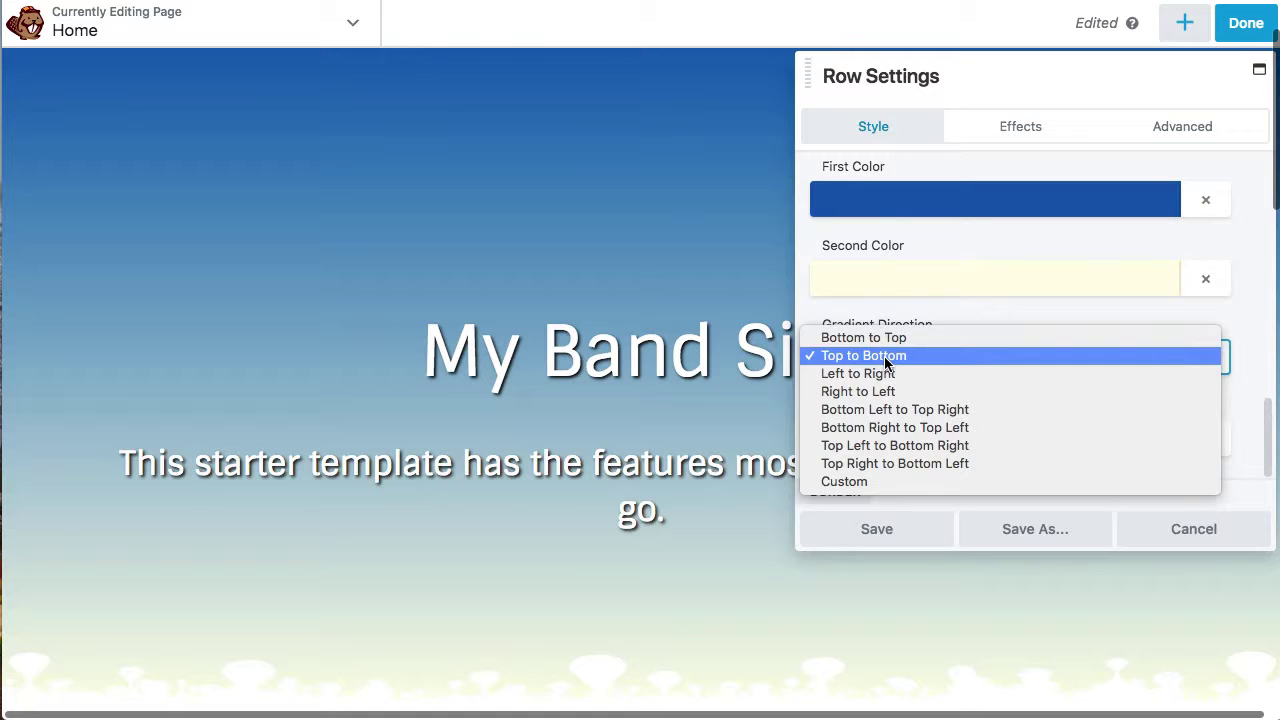
click(897, 340)
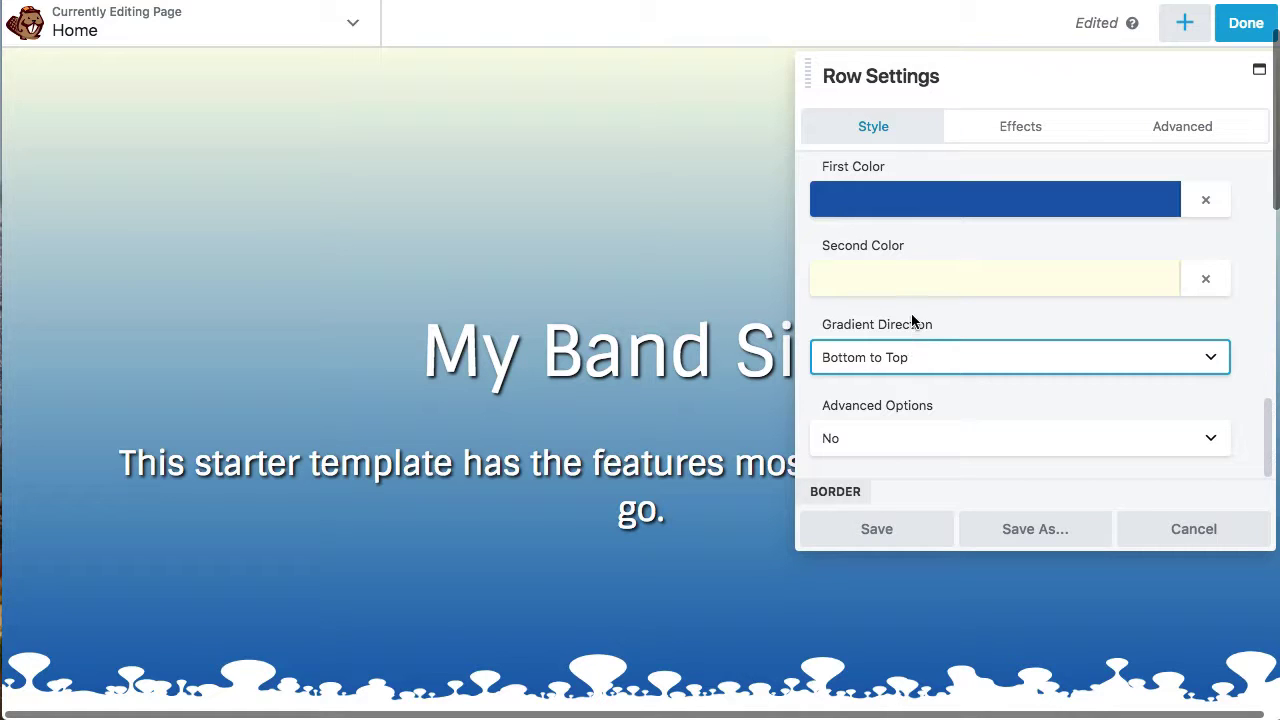
- Return the banner row's background type to Video and save the row settings
scroll(913, 324, up, 6)
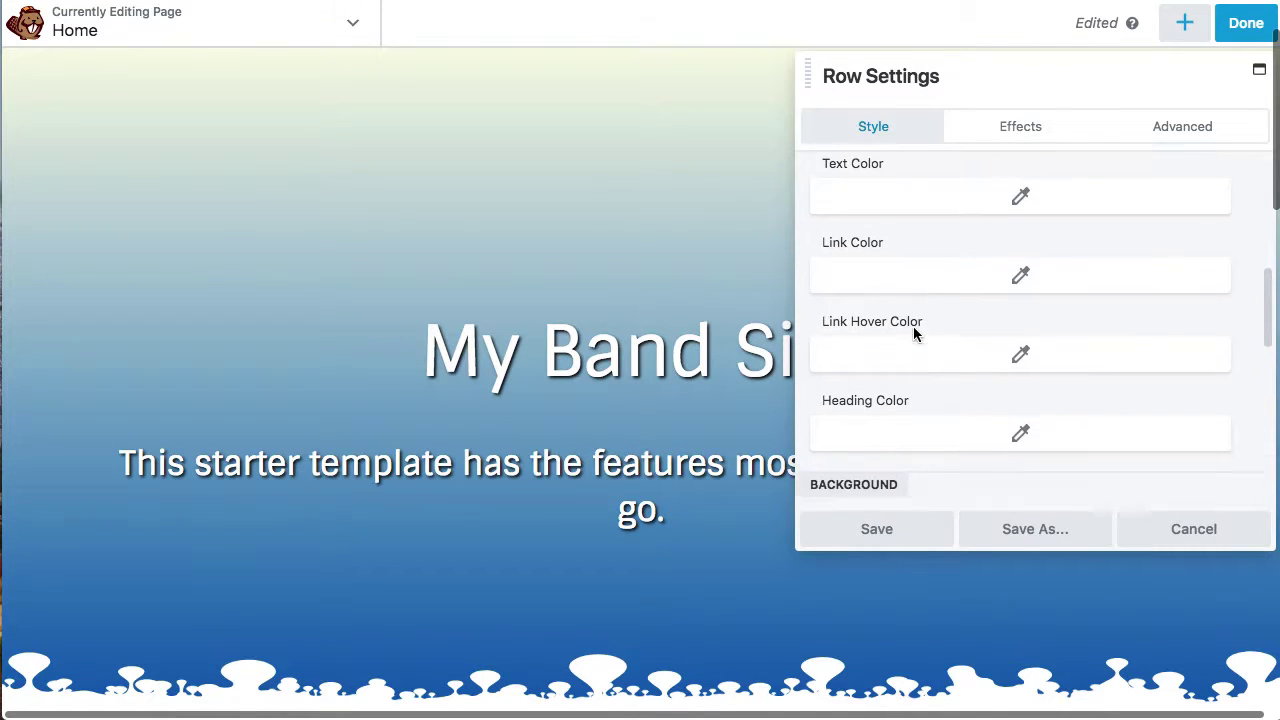
scroll(913, 326, up, 5)
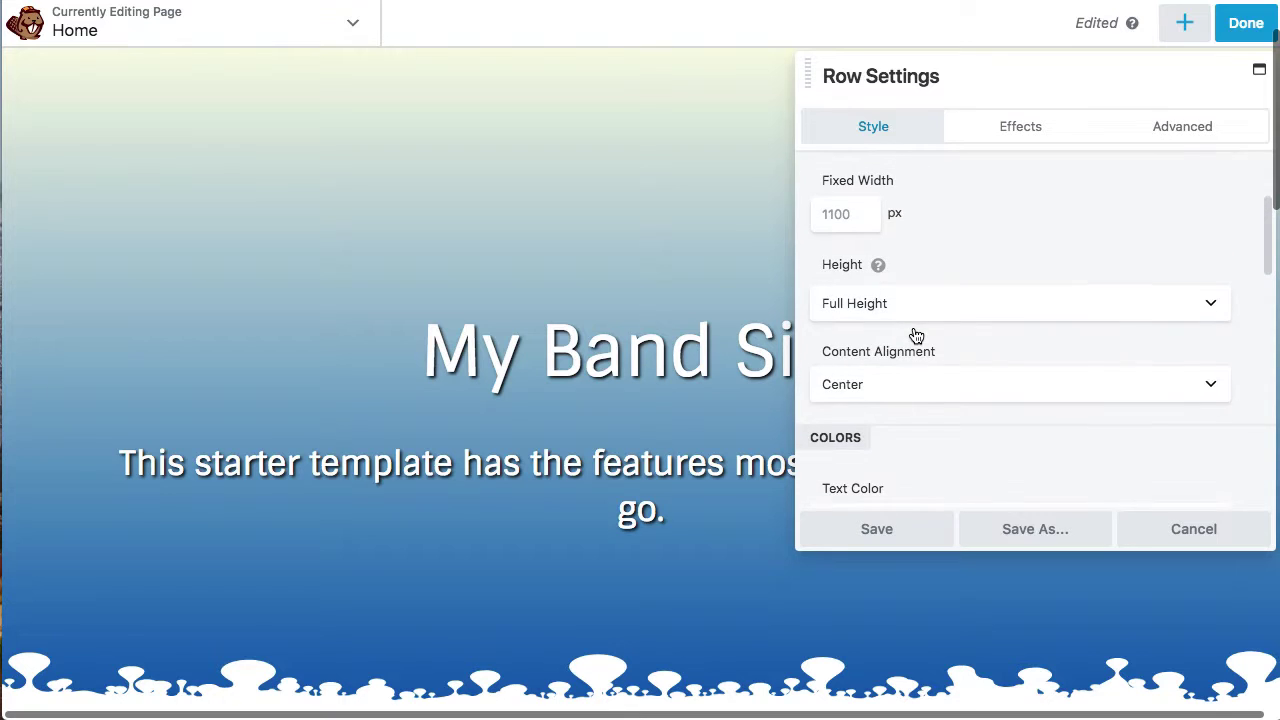
scroll(913, 326, down, 6)
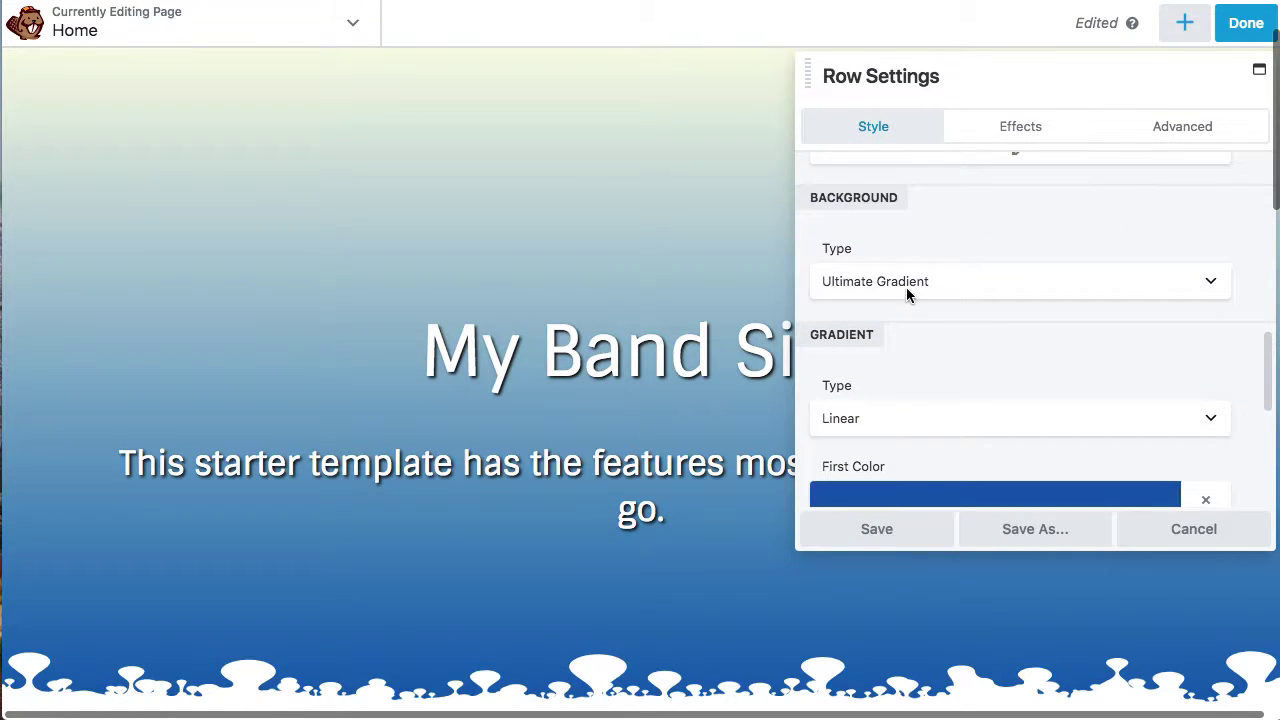
click(906, 287)
key(Escape)
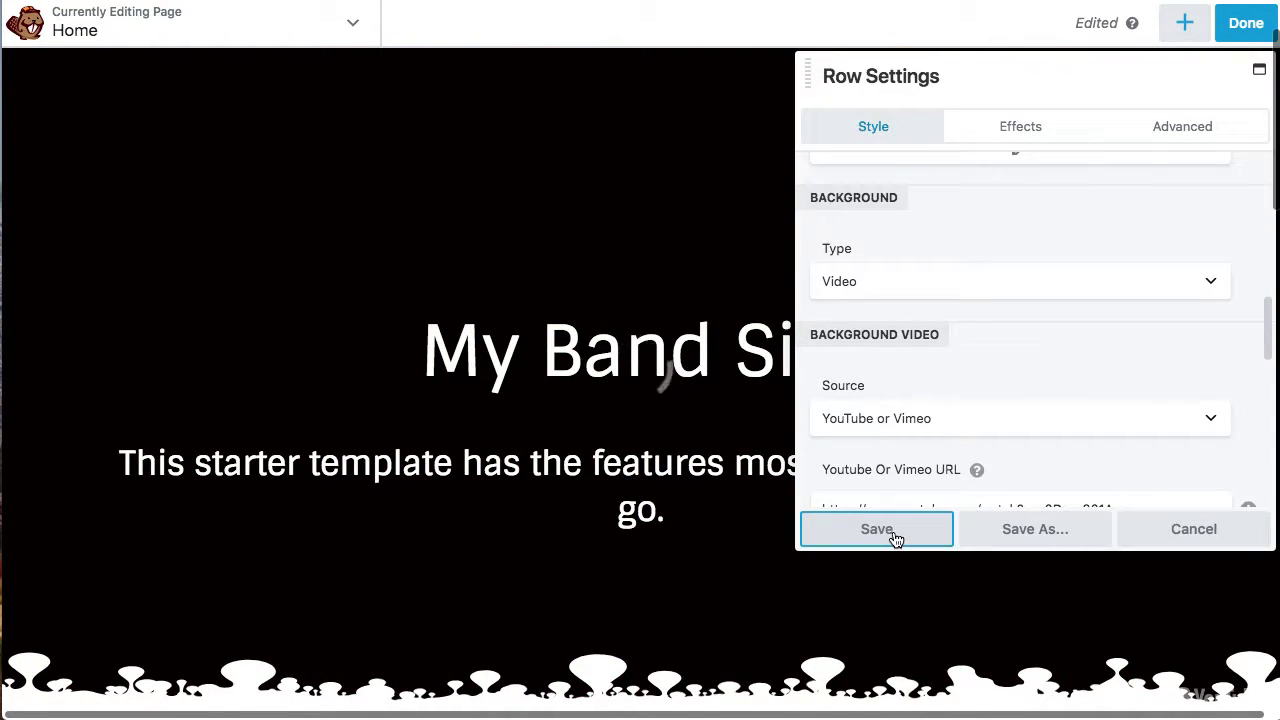
click(896, 539)
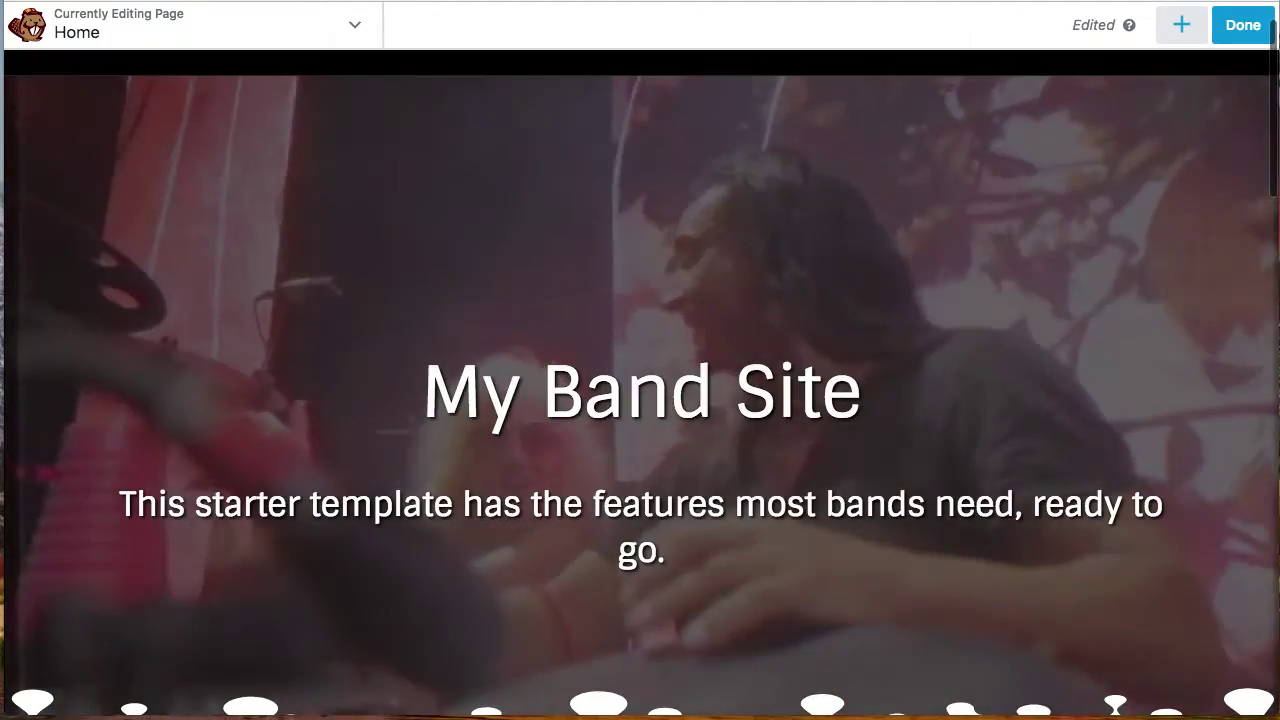
- Delete the "Catch them live" gigs row below the banner and confirm its removal
scroll(586, 402, down, 5)
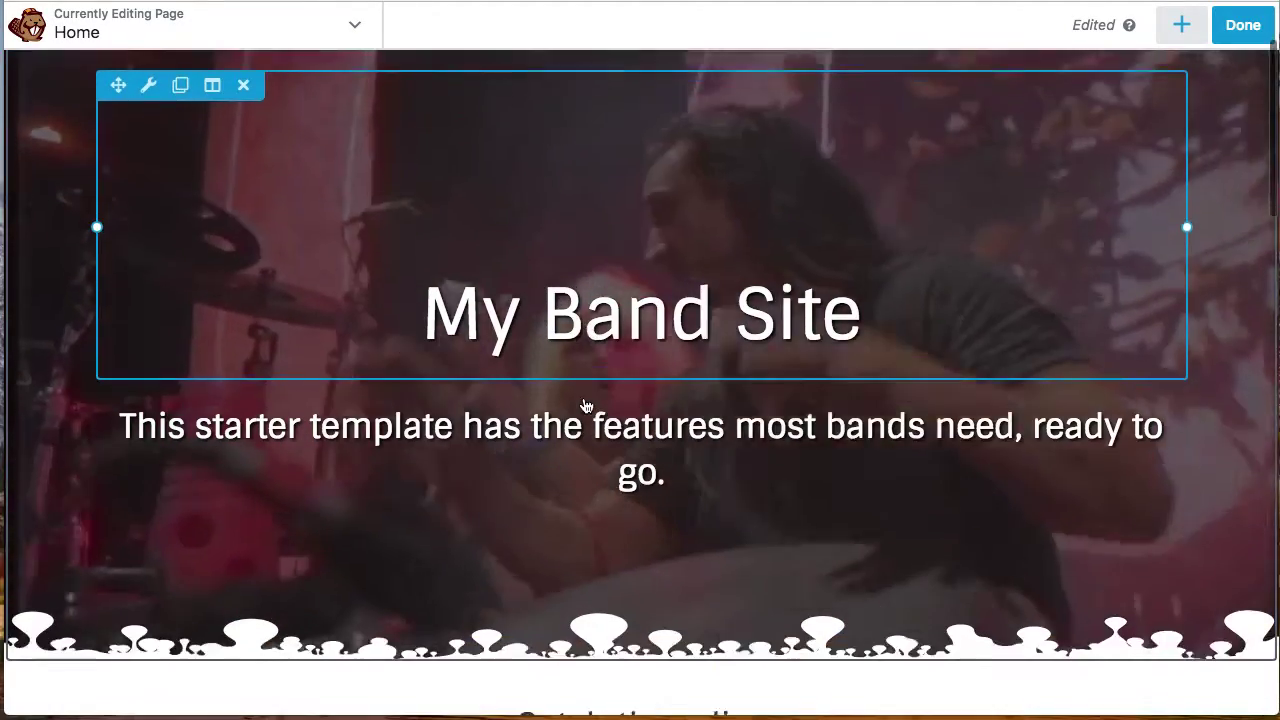
scroll(588, 406, down, 4)
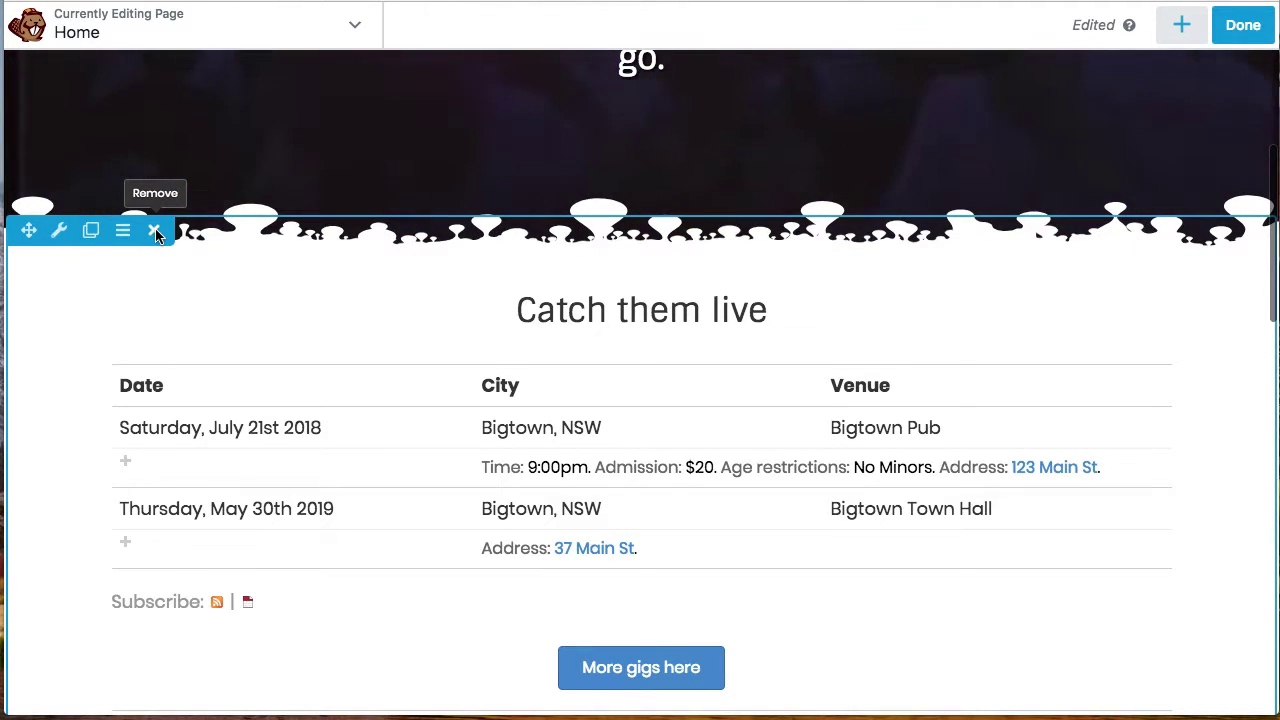
click(156, 232)
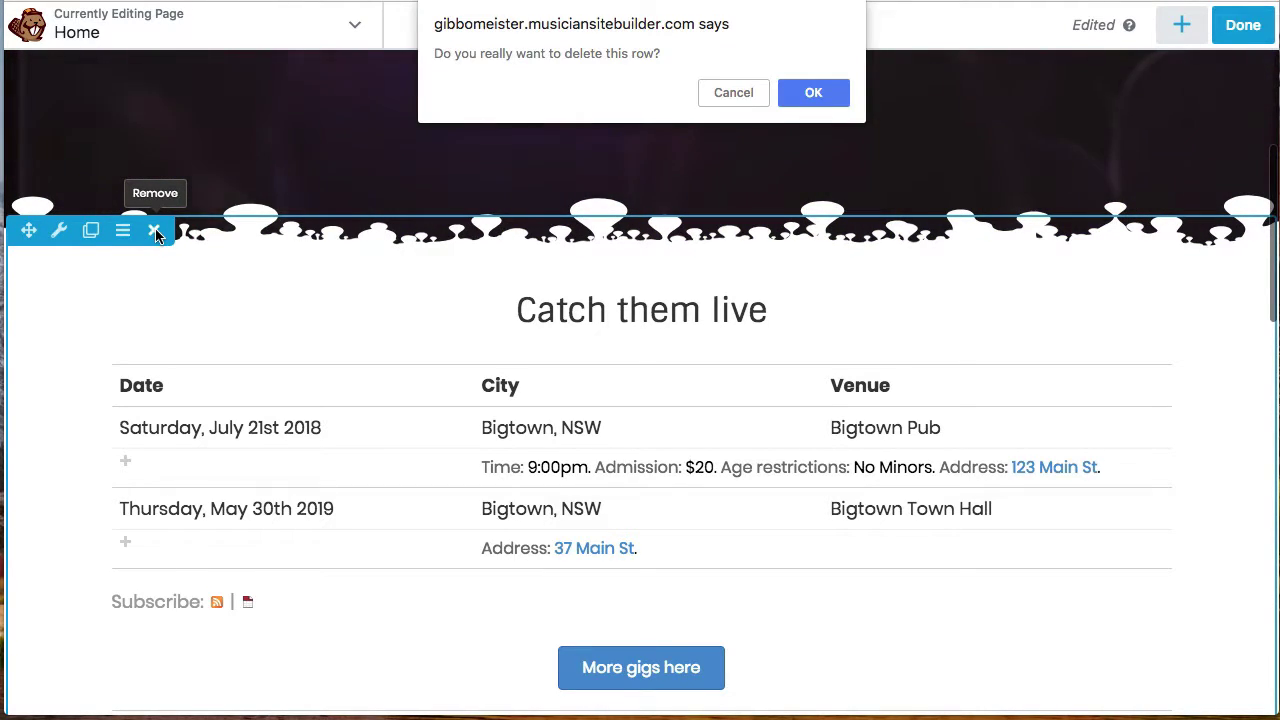
click(812, 93)
mouse_move(620, 296)
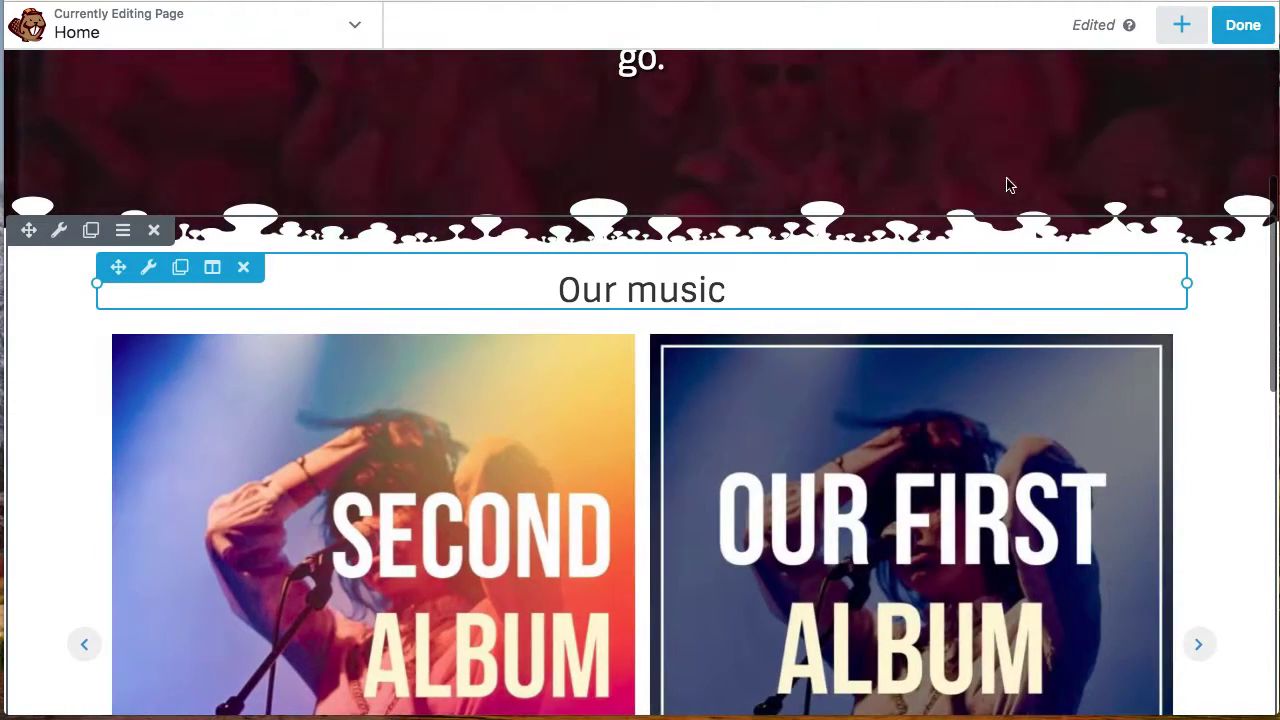
- Insert the saved row Latest Gigs between the banner row and the "Our music" row
click(1183, 30)
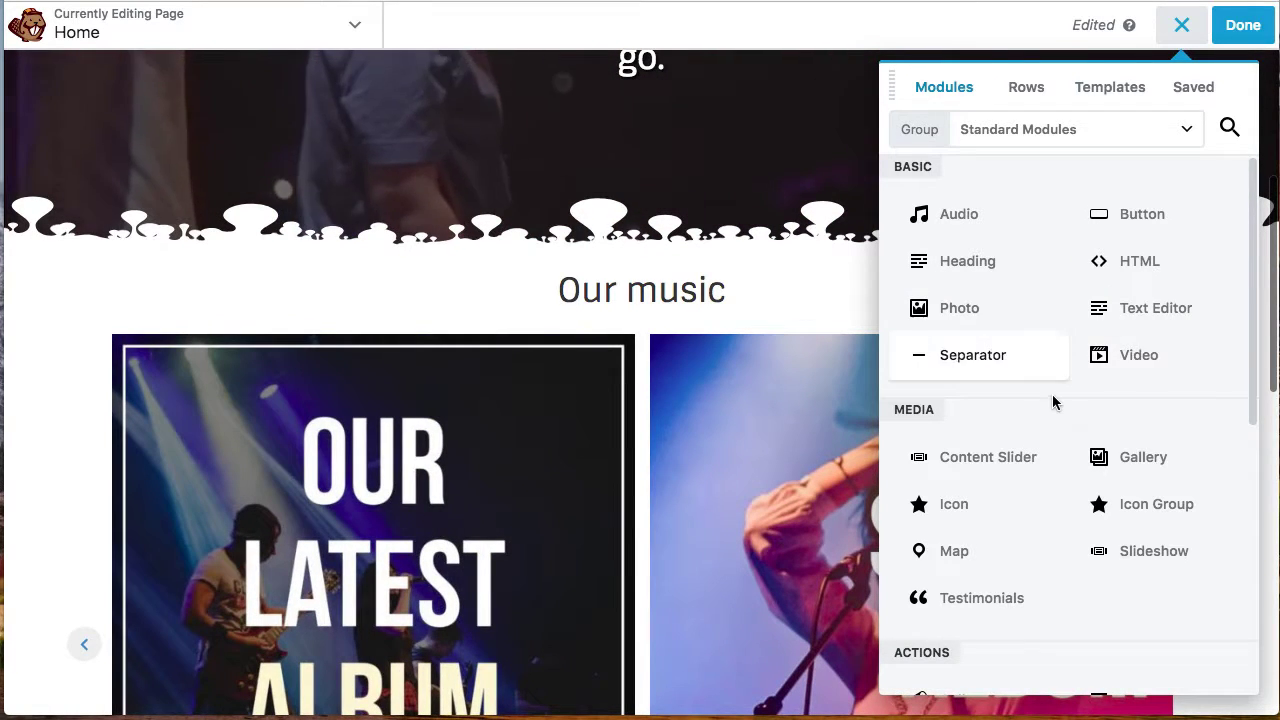
scroll(1051, 397, down, 3)
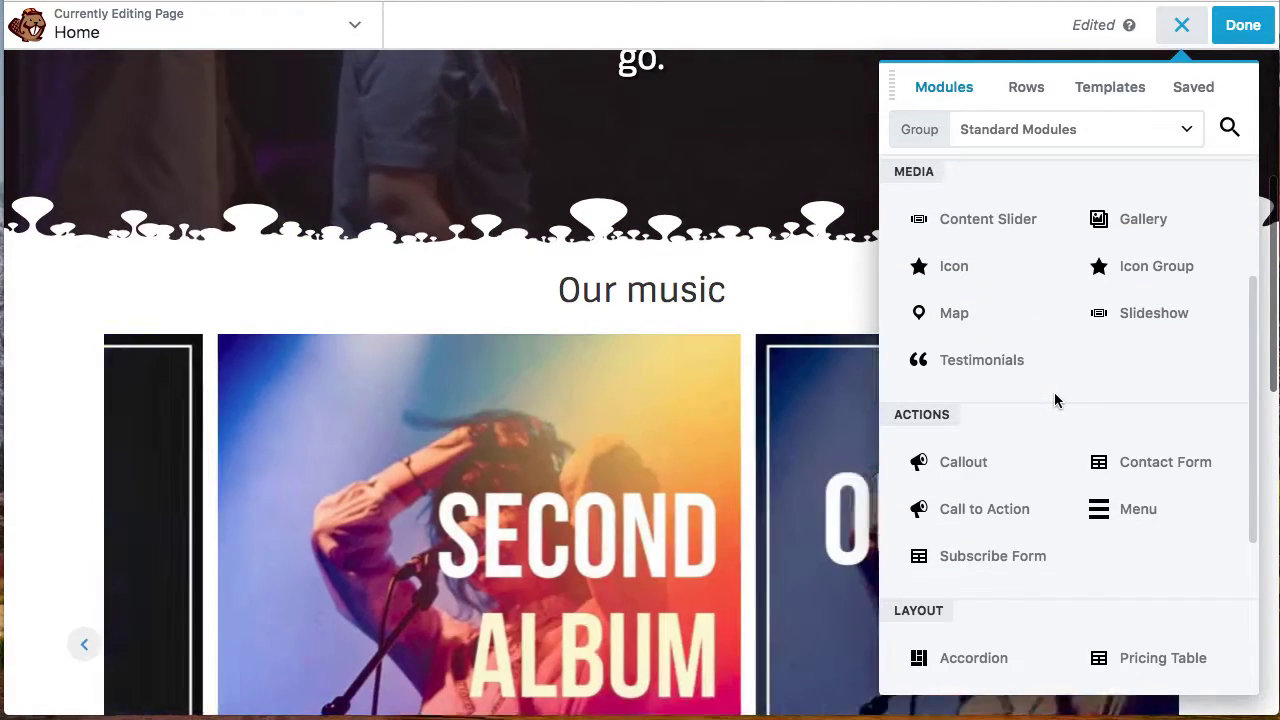
click(945, 90)
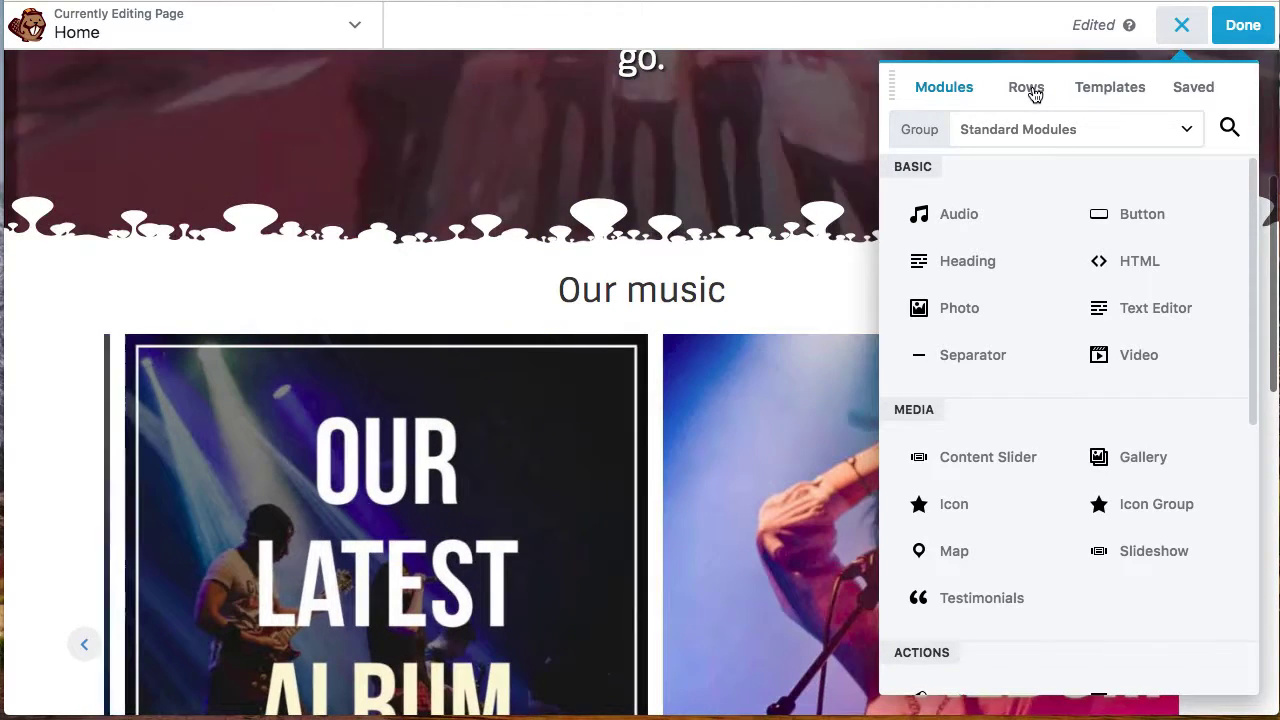
click(1032, 91)
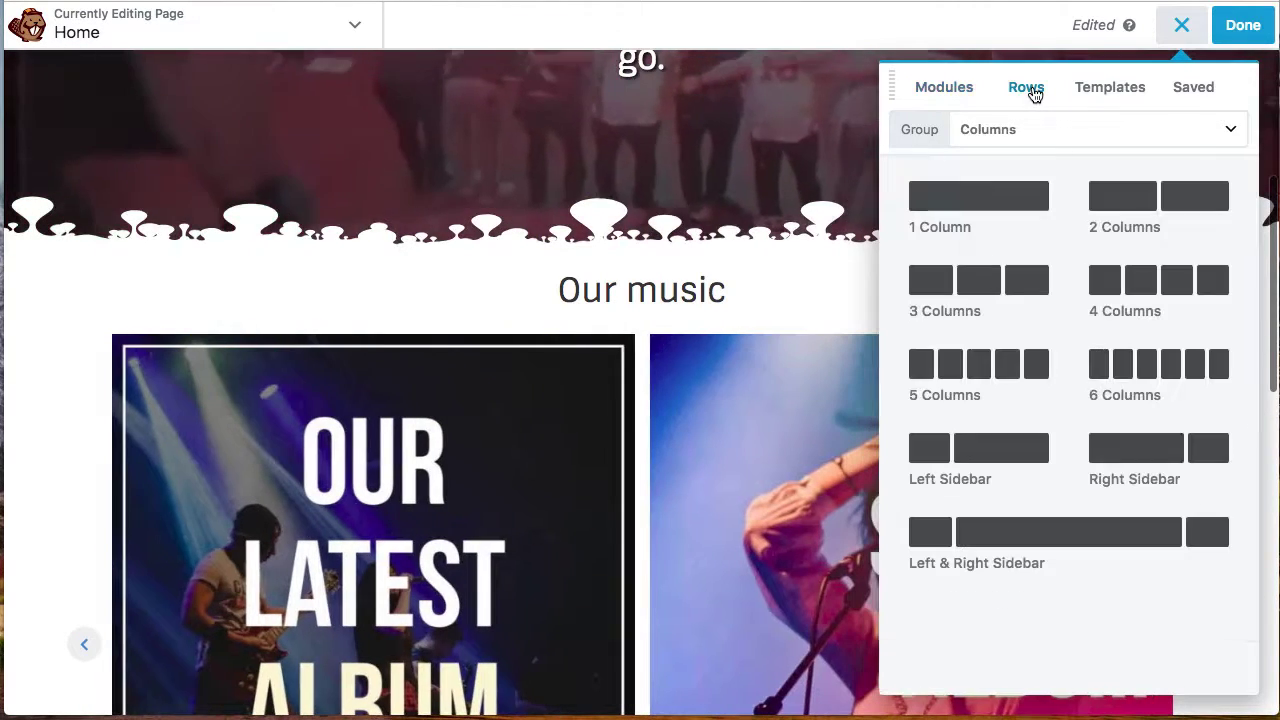
click(988, 134)
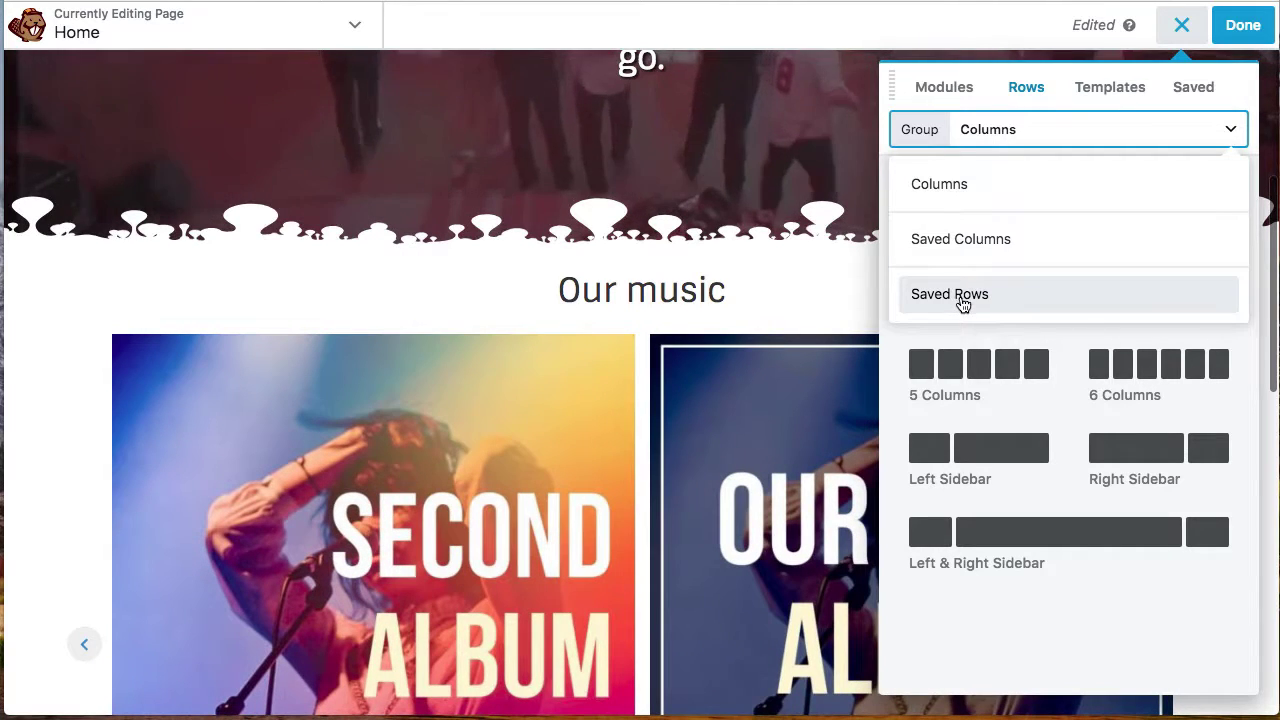
click(920, 296)
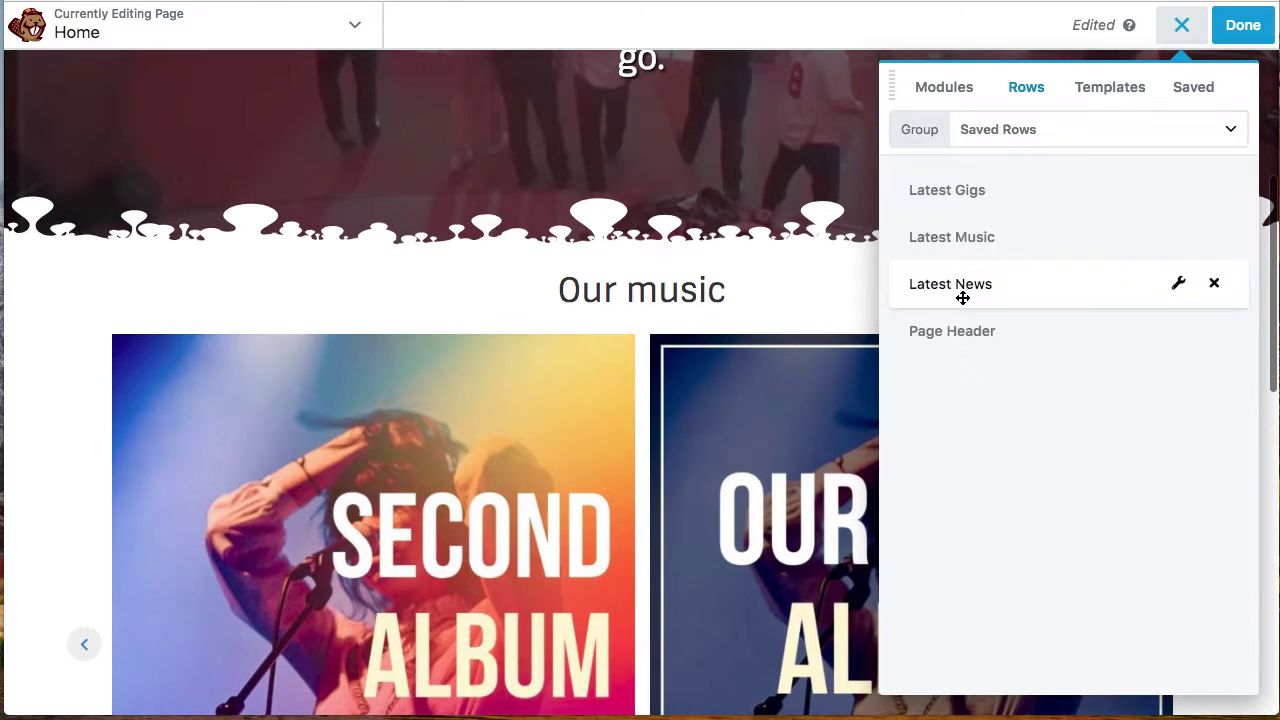
drag(737, 210, 315, 252)
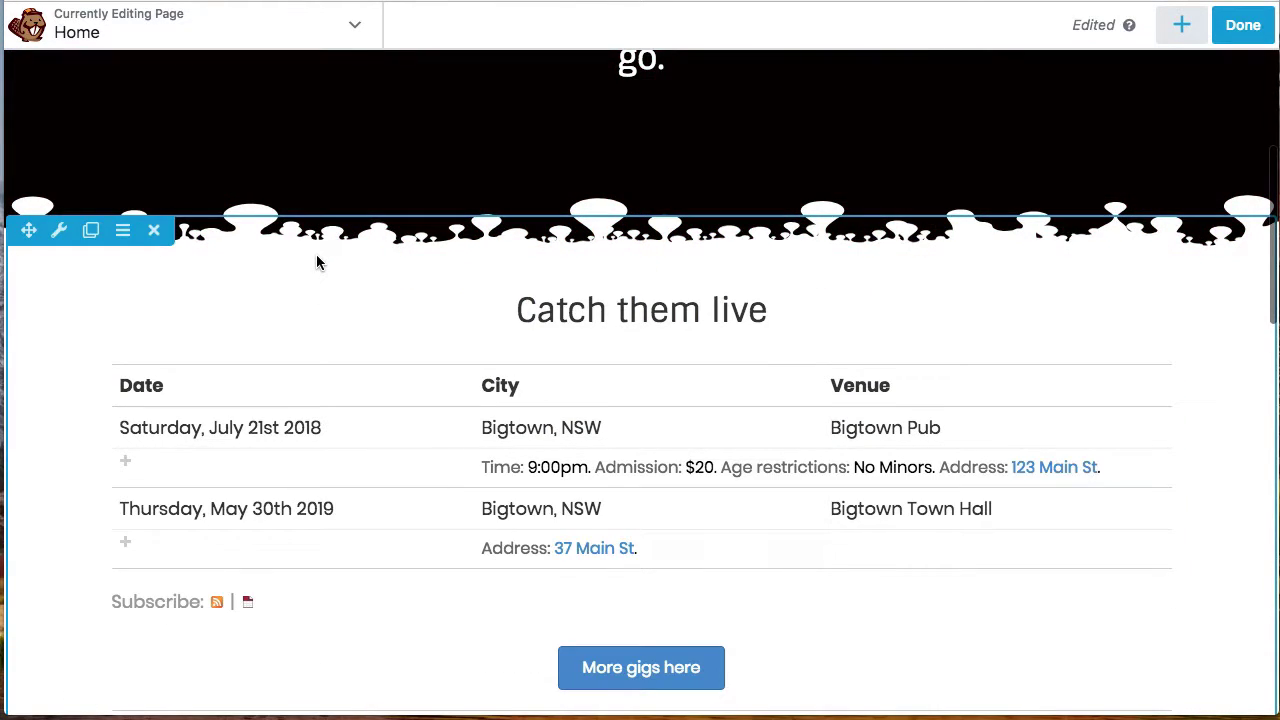
scroll(316, 262, down, 3)
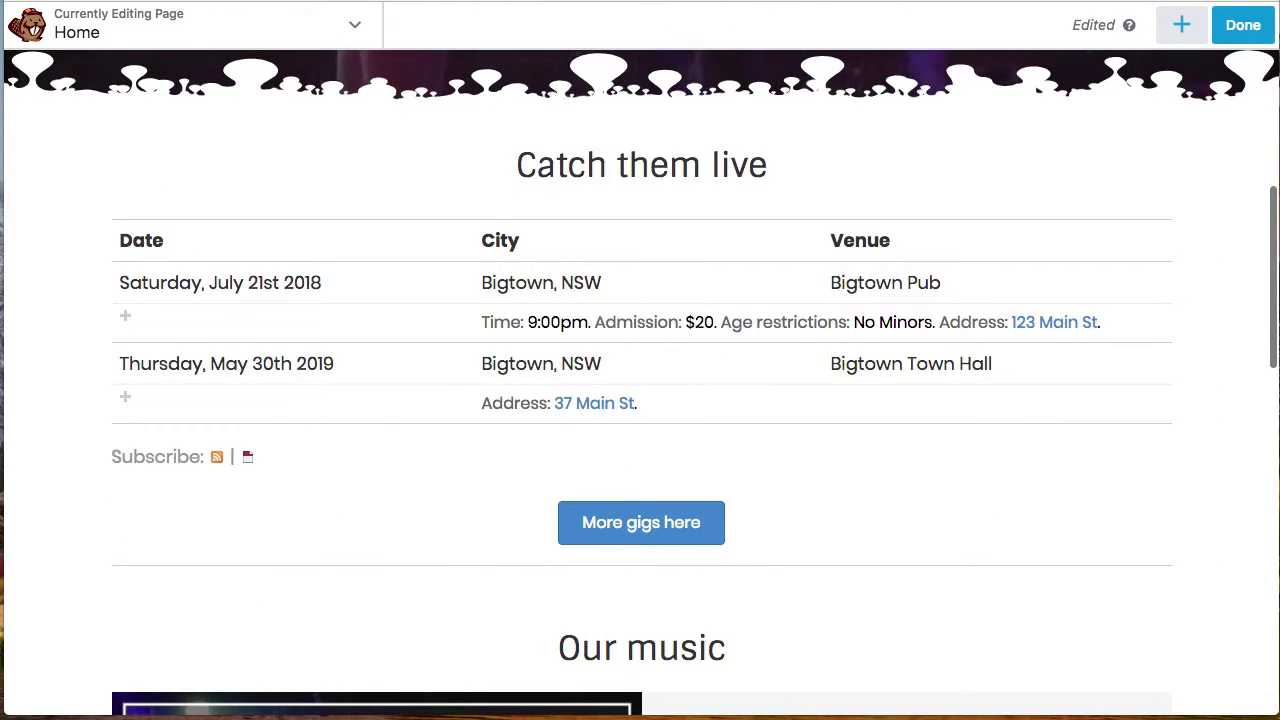
mouse_move(1189, 375)
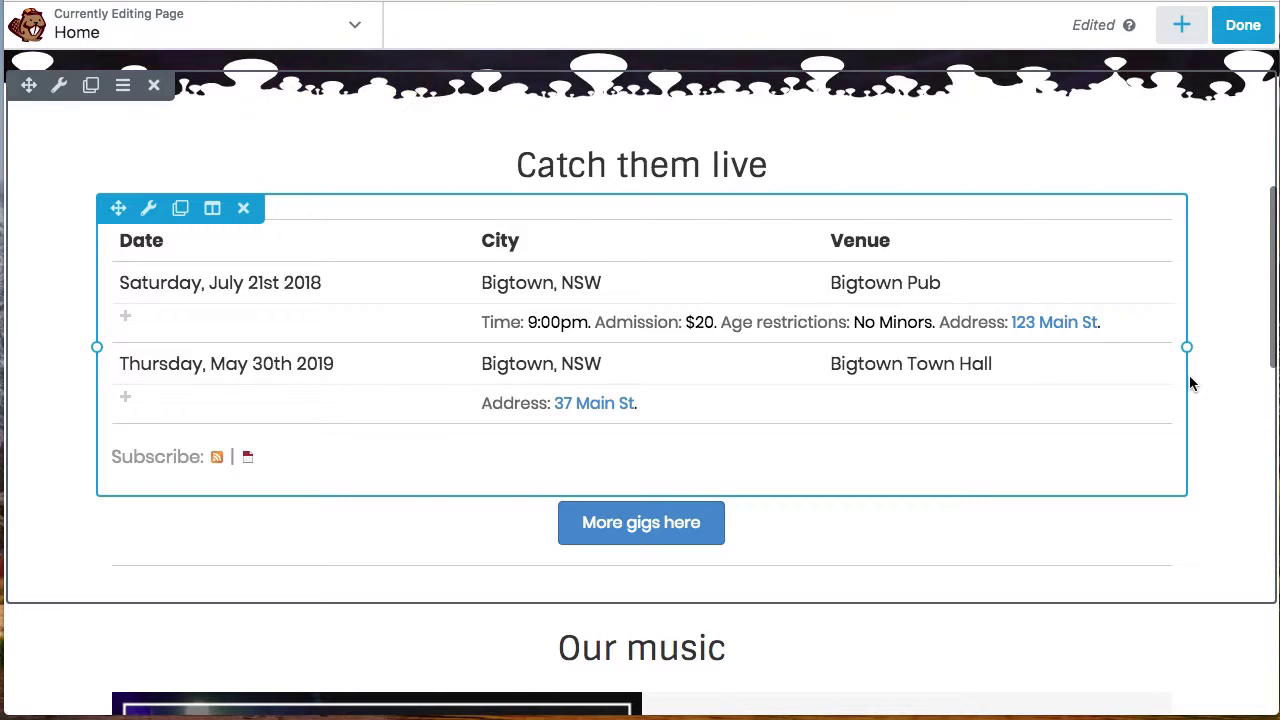
scroll(1190, 378, down, 5)
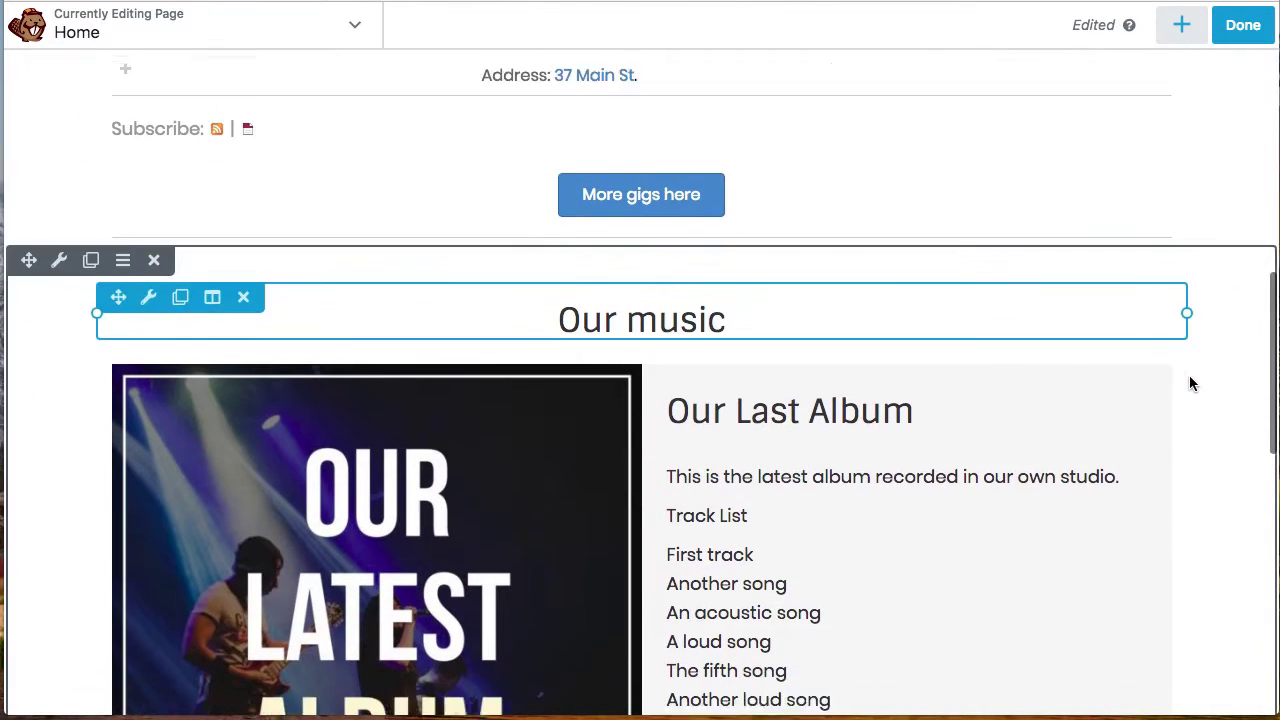
scroll(1189, 383, down, 3)
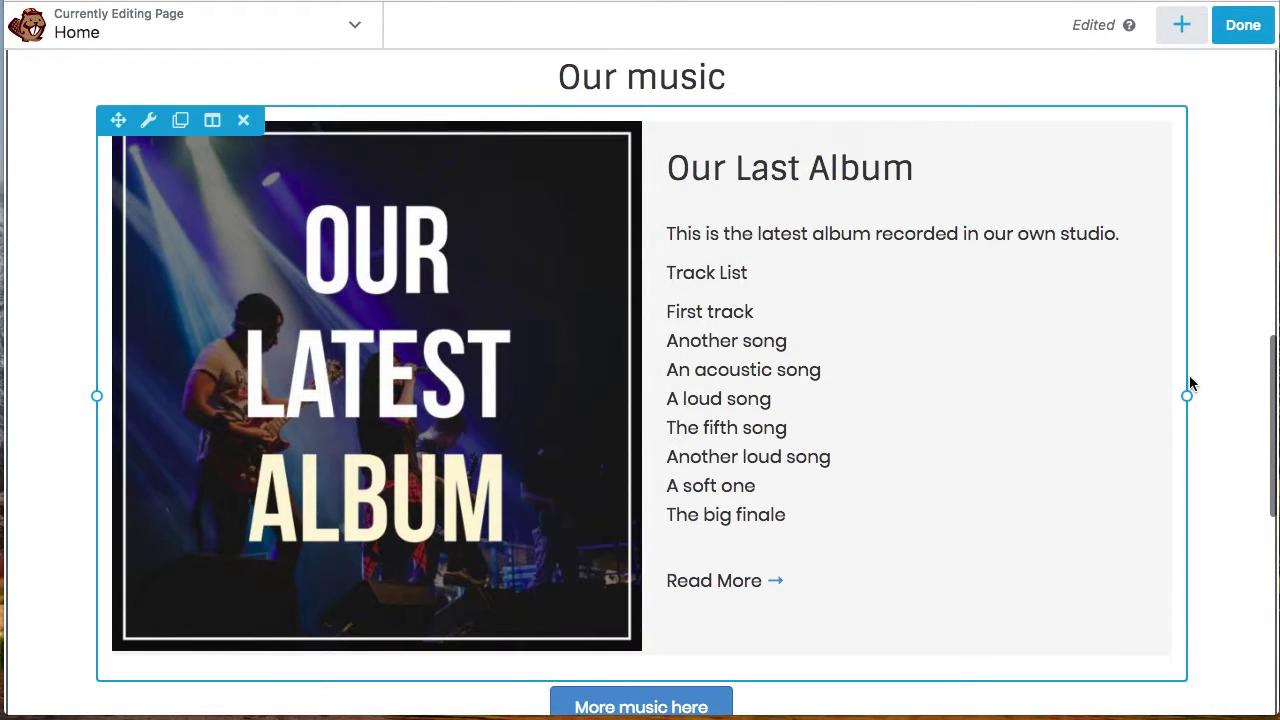
- Open the Advanced Posts module under "Our music" for editing and set its custom query's posts count to 3
scroll(1190, 383, down, 1)
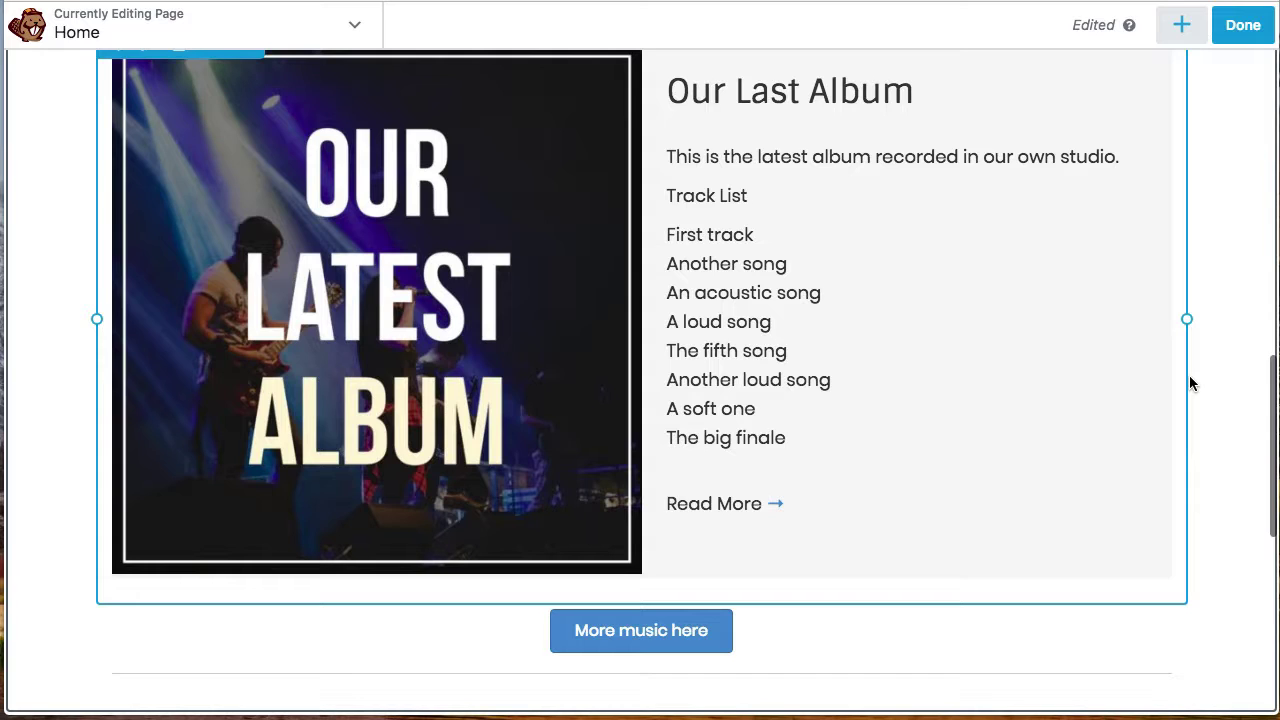
click(745, 368)
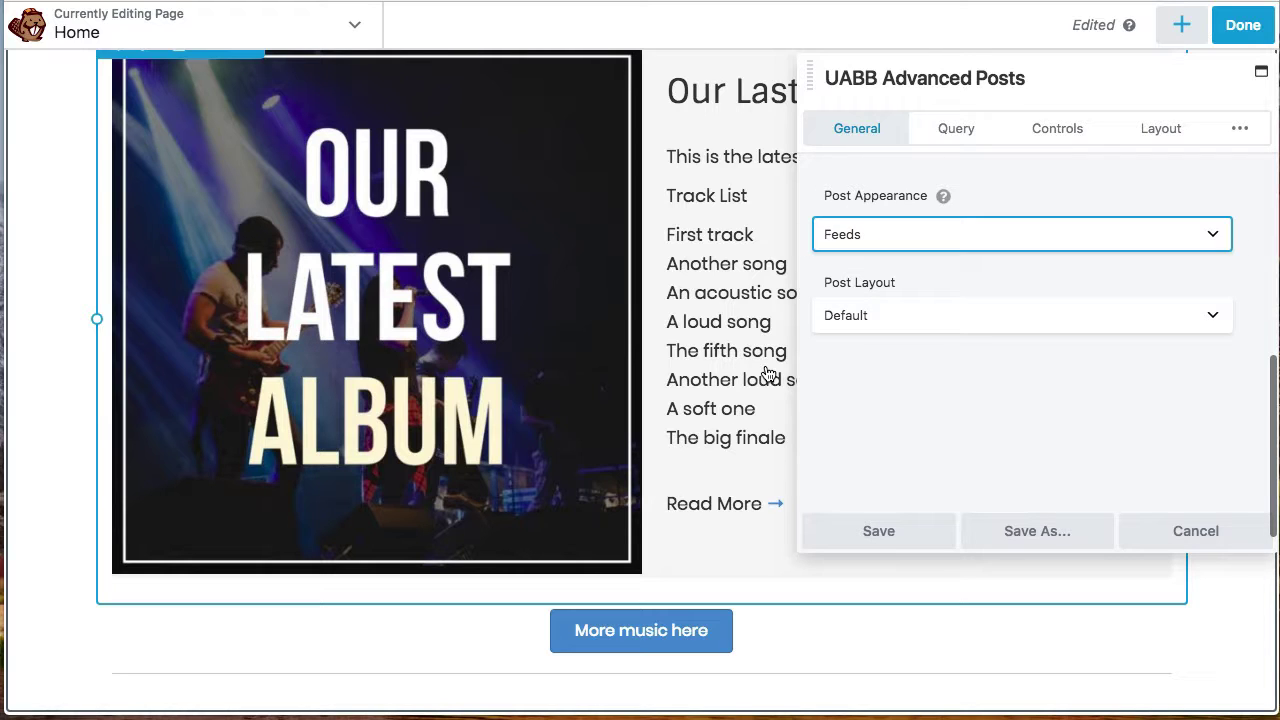
click(964, 135)
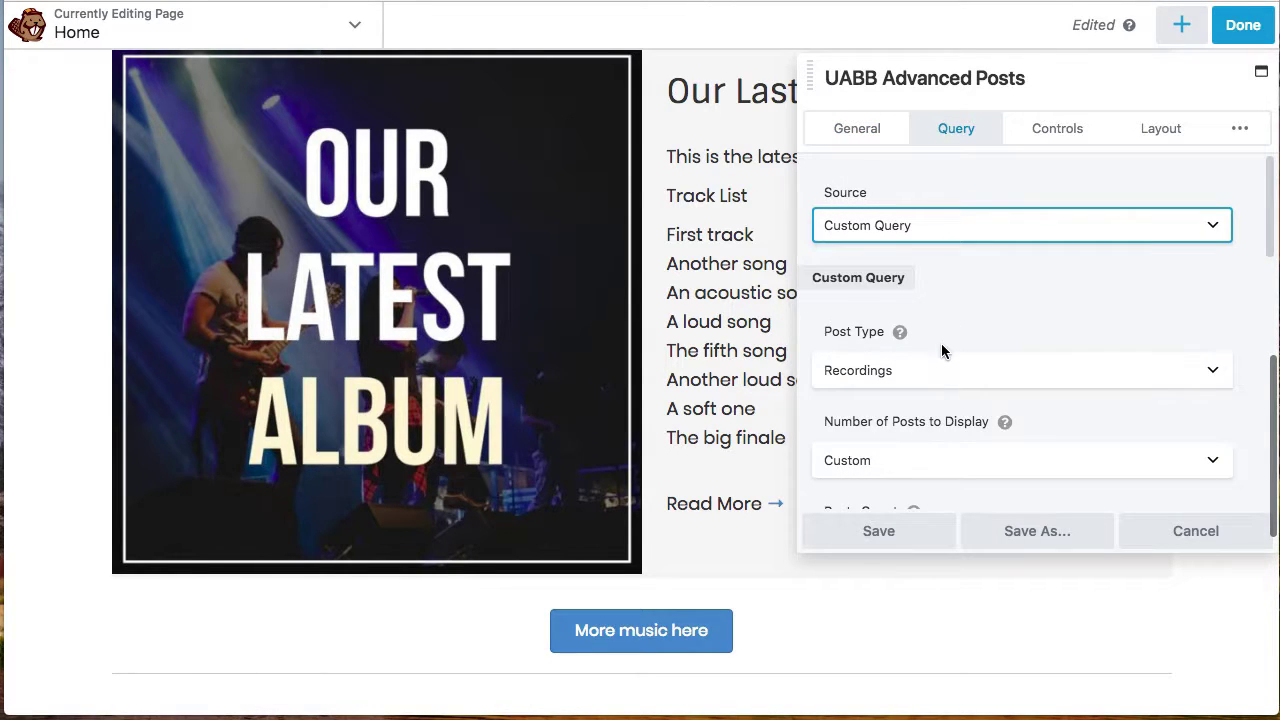
scroll(941, 343, down, 3)
click(855, 343)
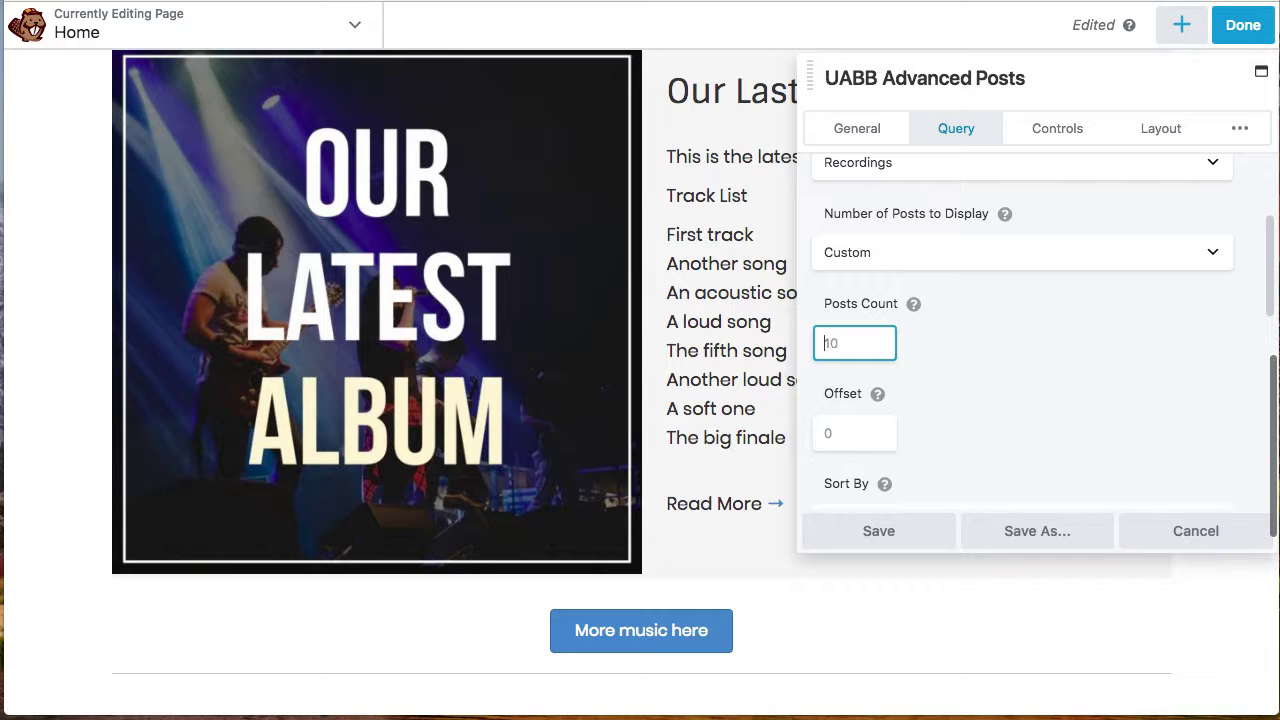
text(3)
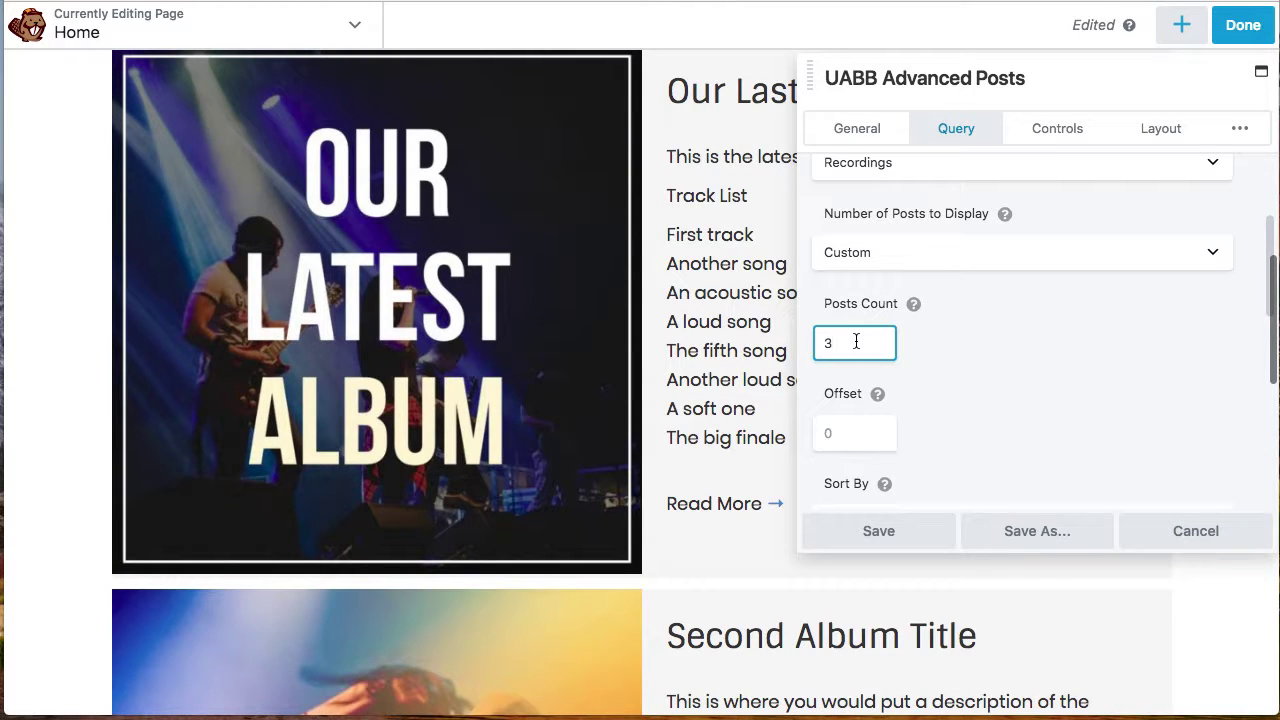
- Change the album posts' appearance to Carousel and set their image position to Stacked
click(857, 129)
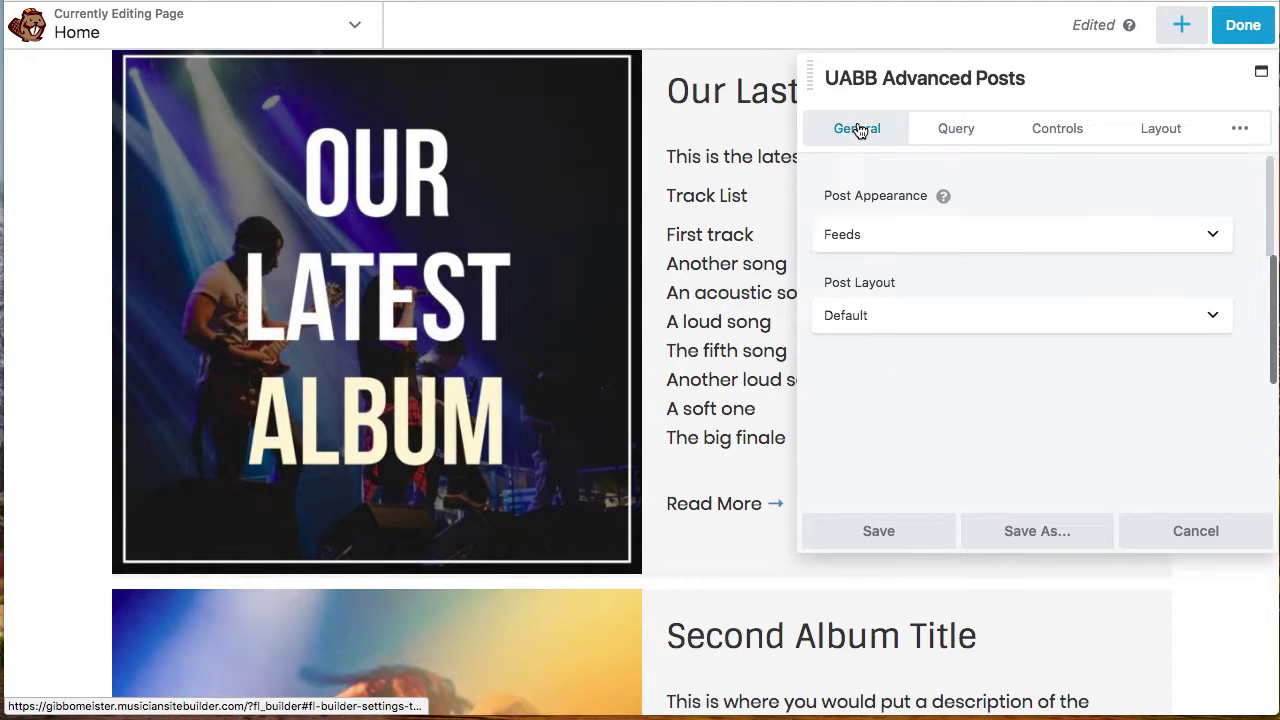
click(879, 229)
click(880, 196)
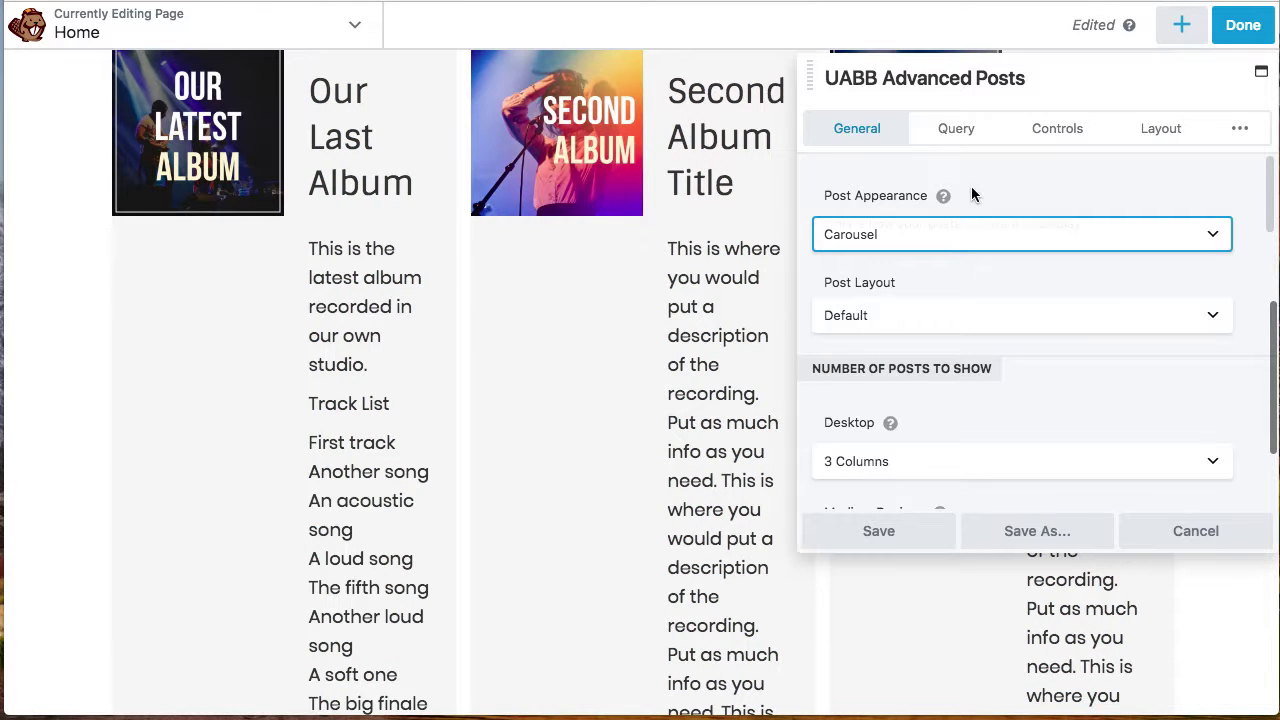
click(1165, 132)
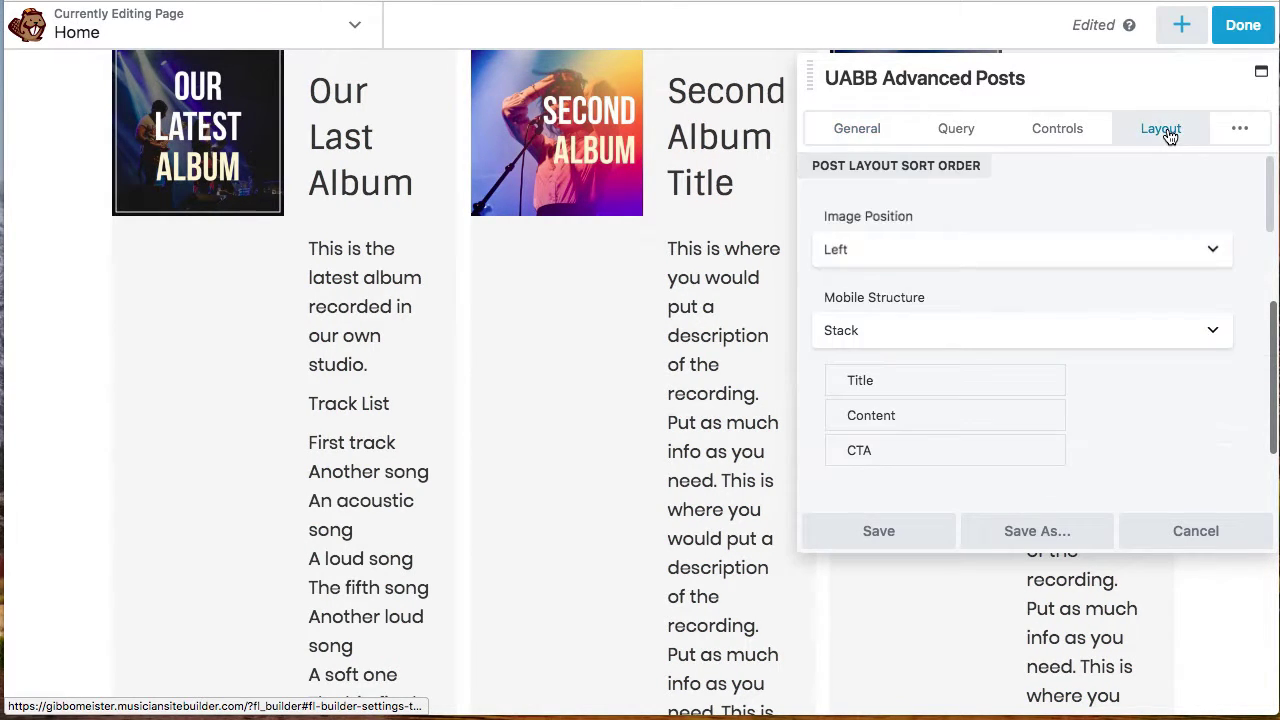
click(930, 250)
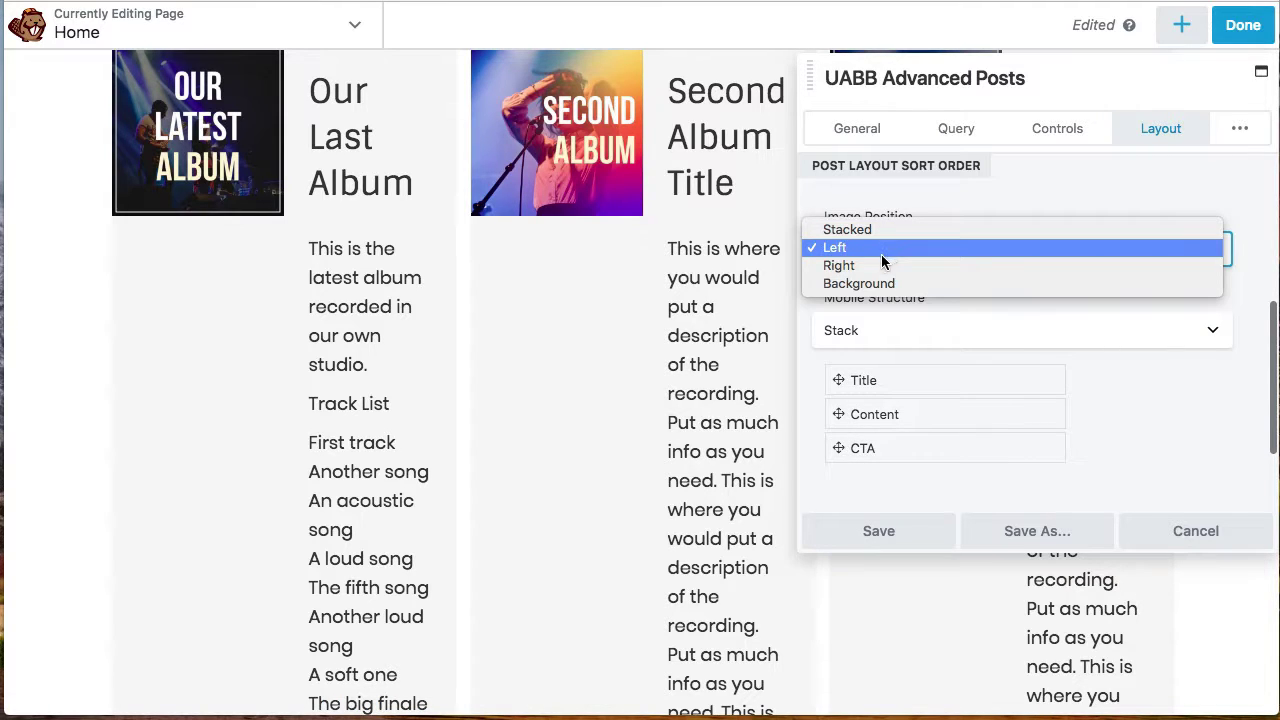
click(875, 231)
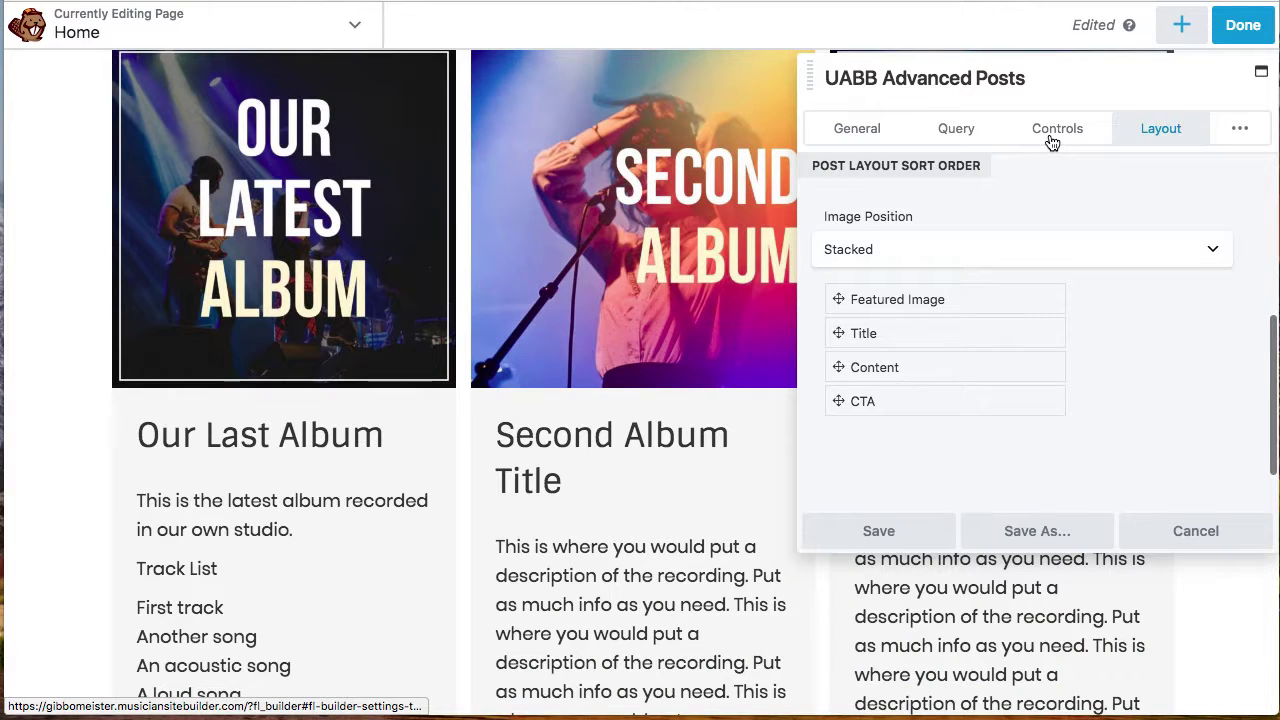
- Turn off the content display for the album posts, setting Display Content to No
click(1055, 130)
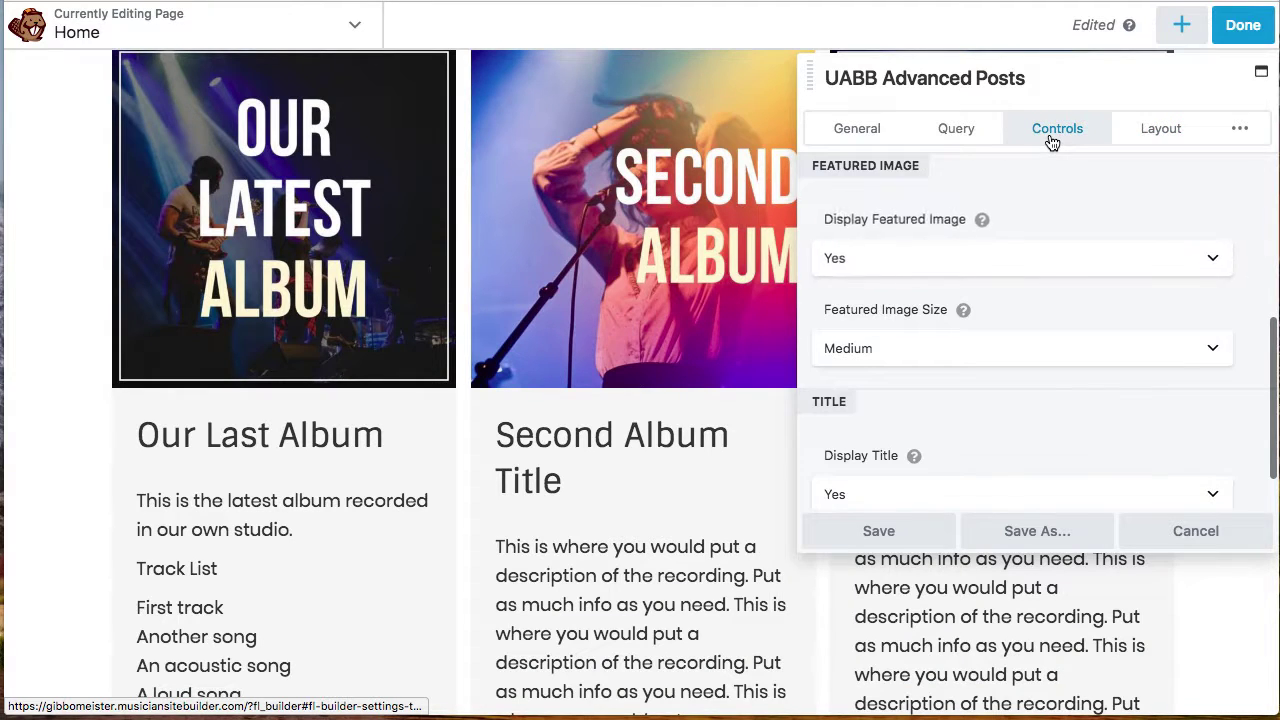
scroll(990, 362, down, 5)
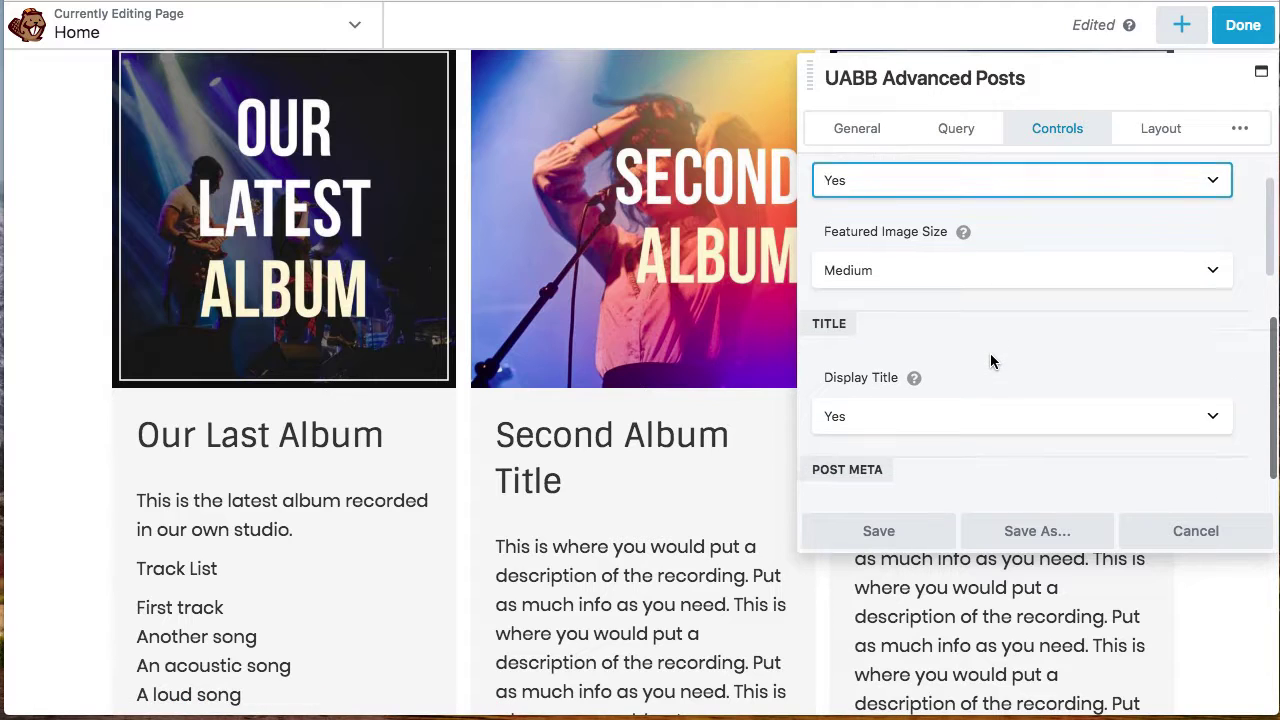
scroll(939, 352, down, 4)
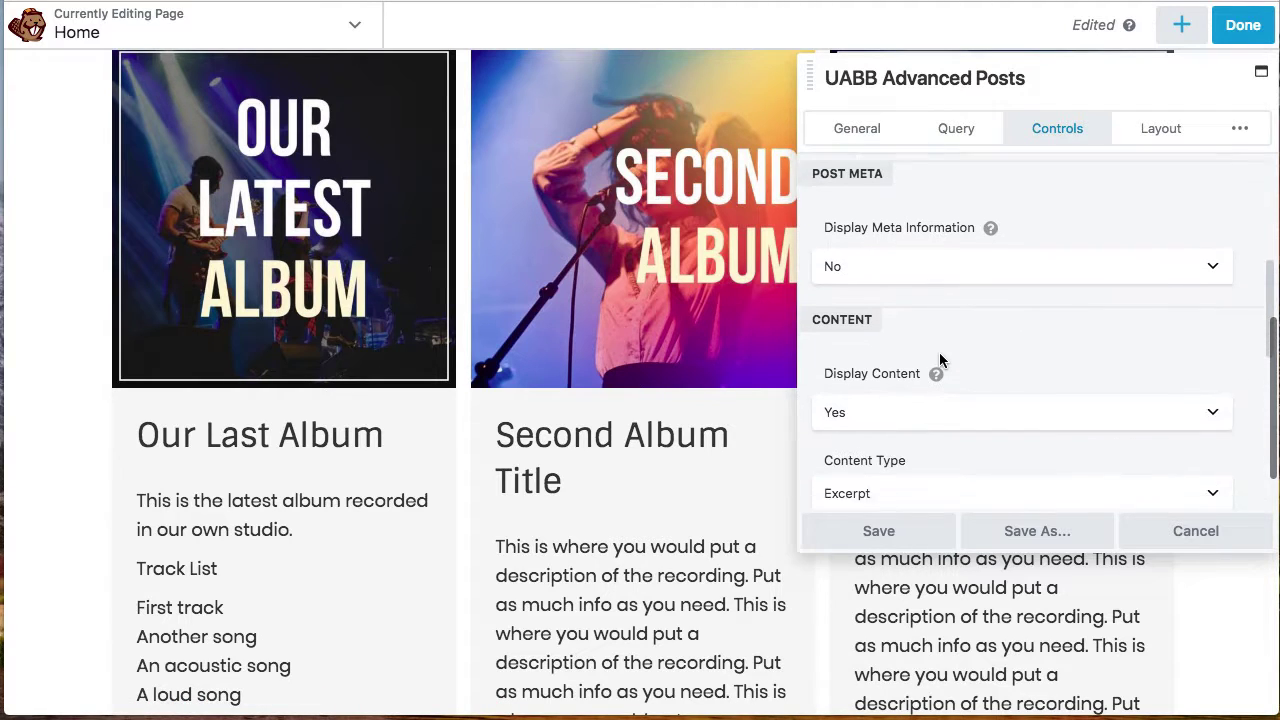
click(931, 352)
click(857, 368)
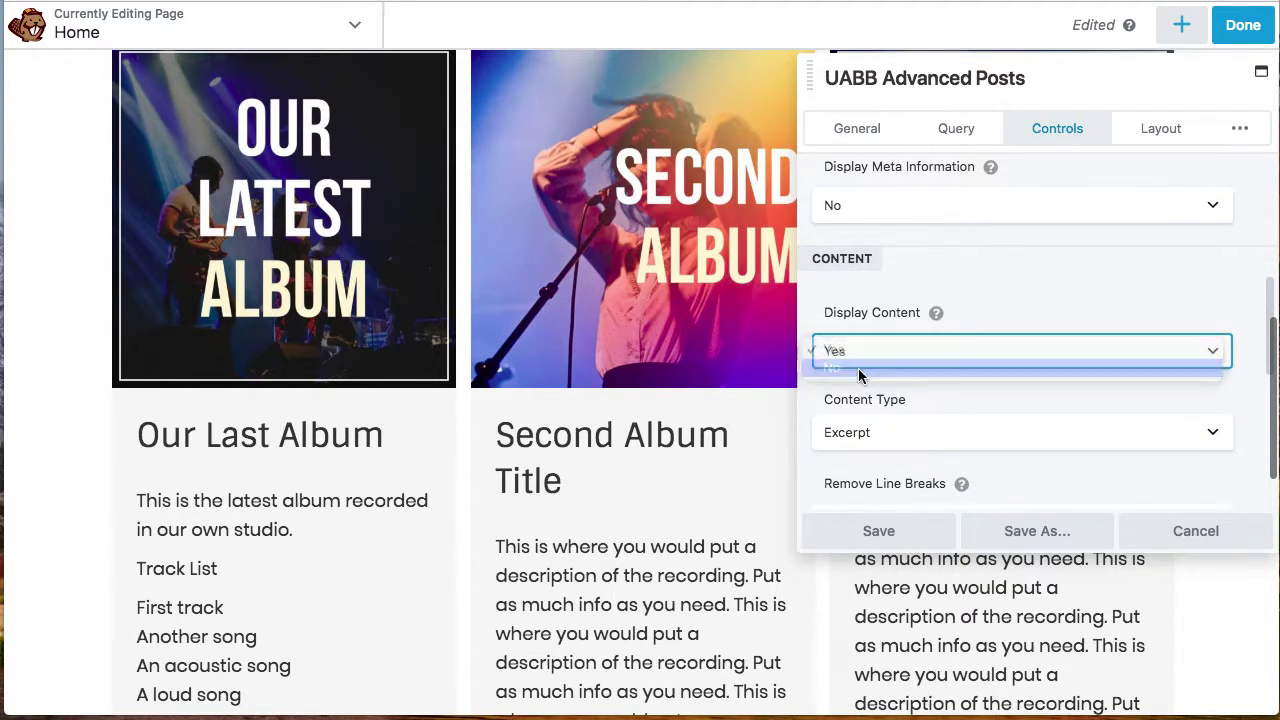
- Remove the Read More link from the album posts by setting the call to action type to None
scroll(898, 398, down, 3)
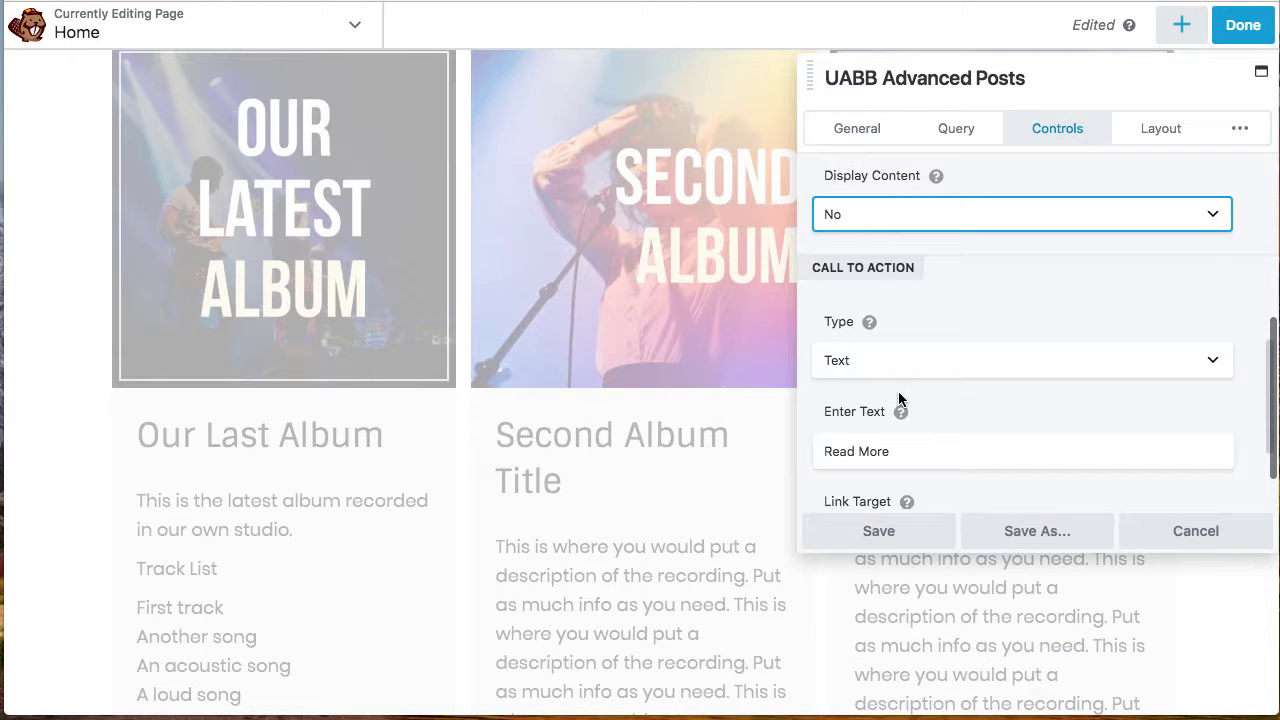
scroll(898, 391, down, 2)
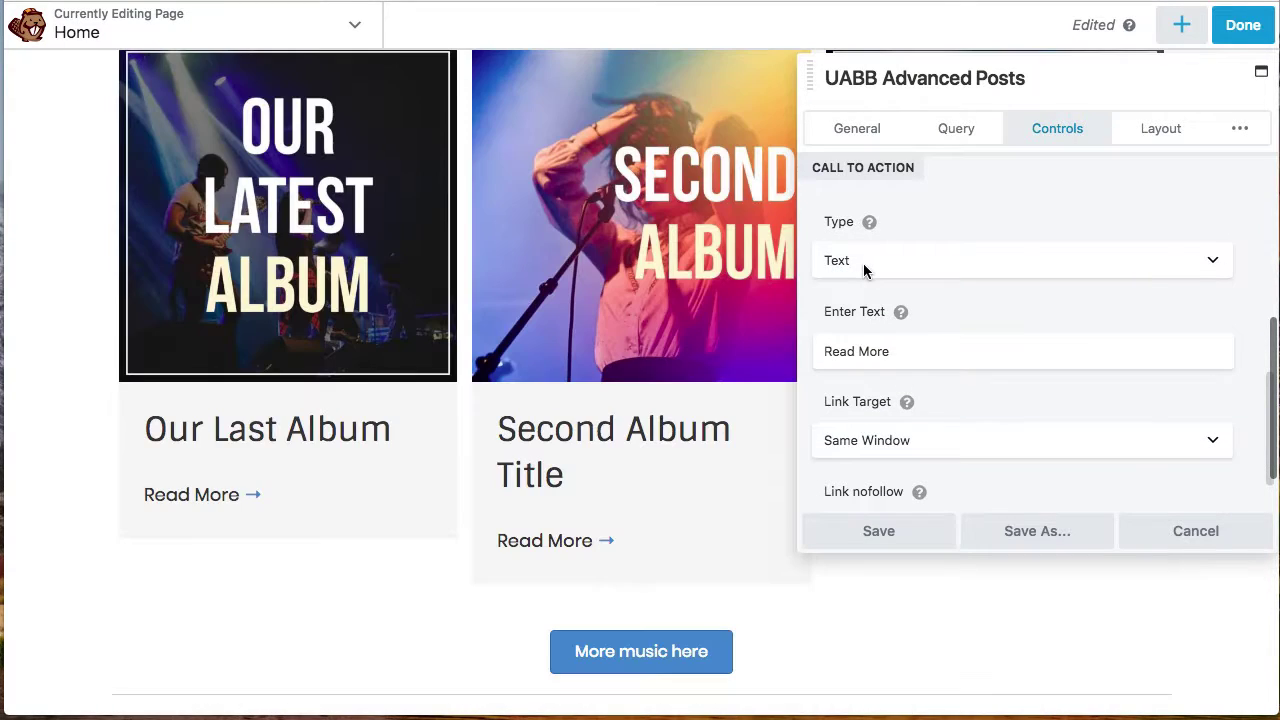
click(863, 263)
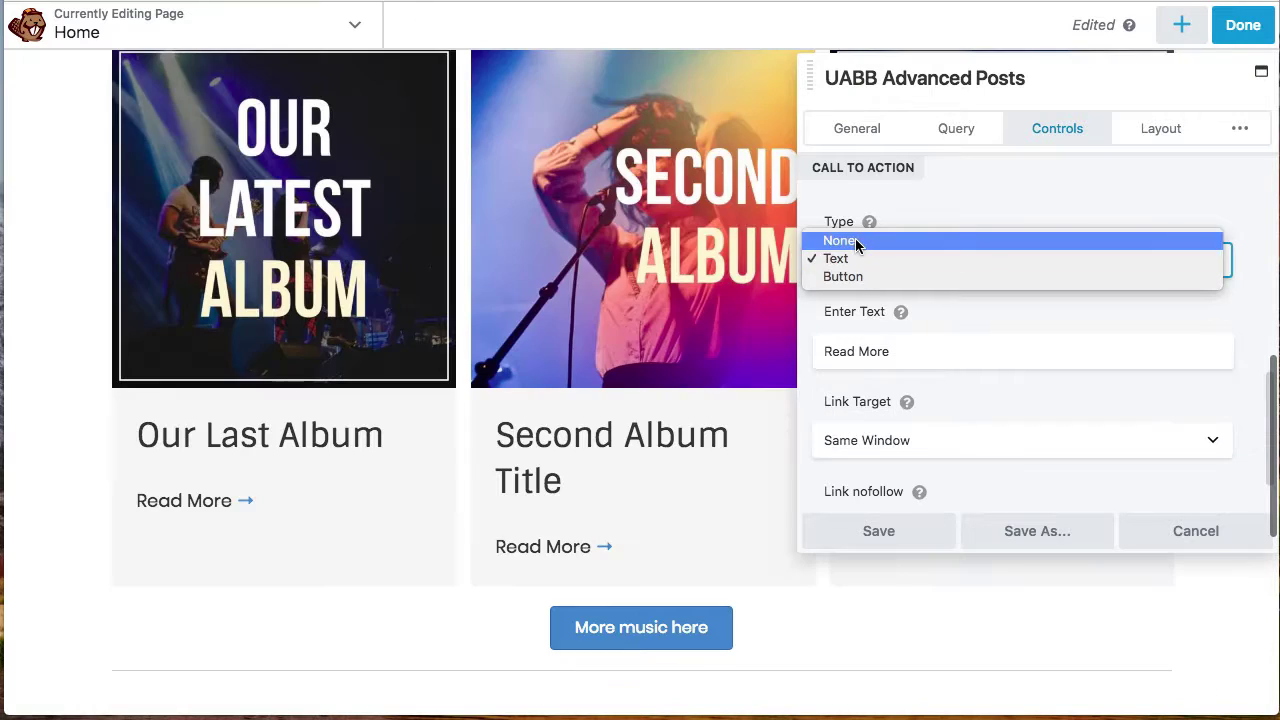
click(855, 240)
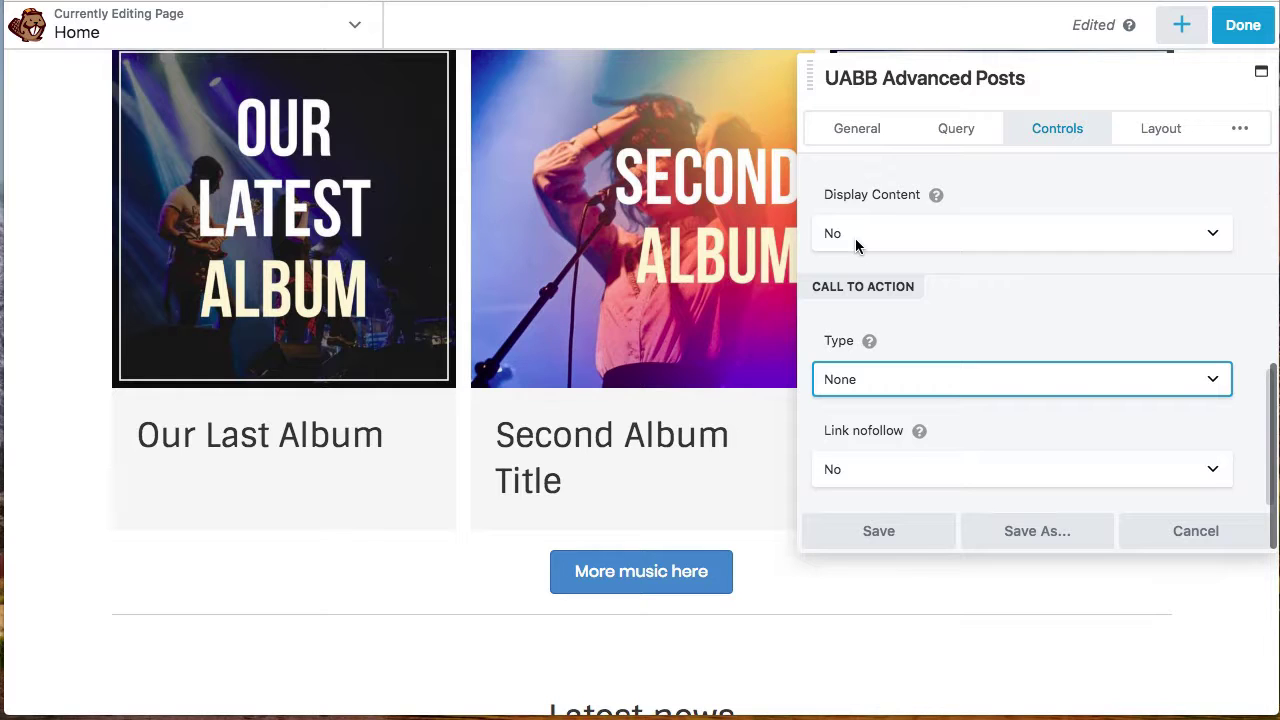
- Set the number of album posts shown on desktop to 2 Columns
click(851, 131)
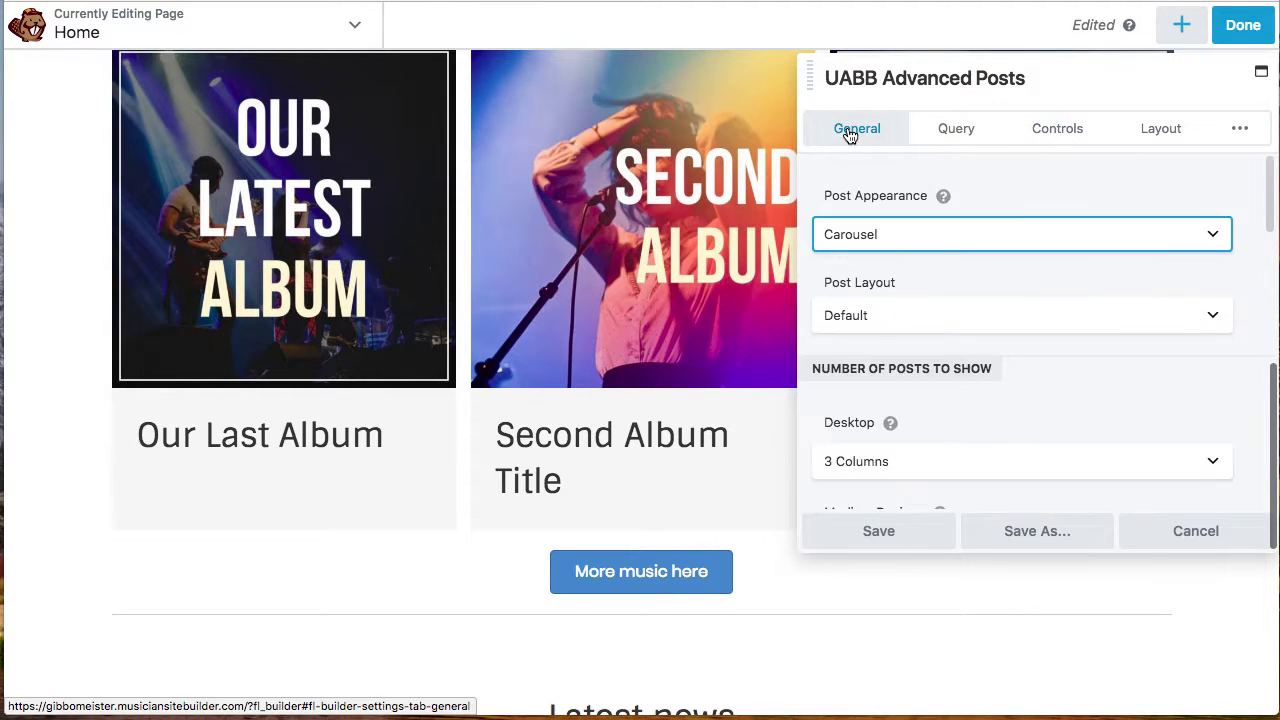
click(871, 459)
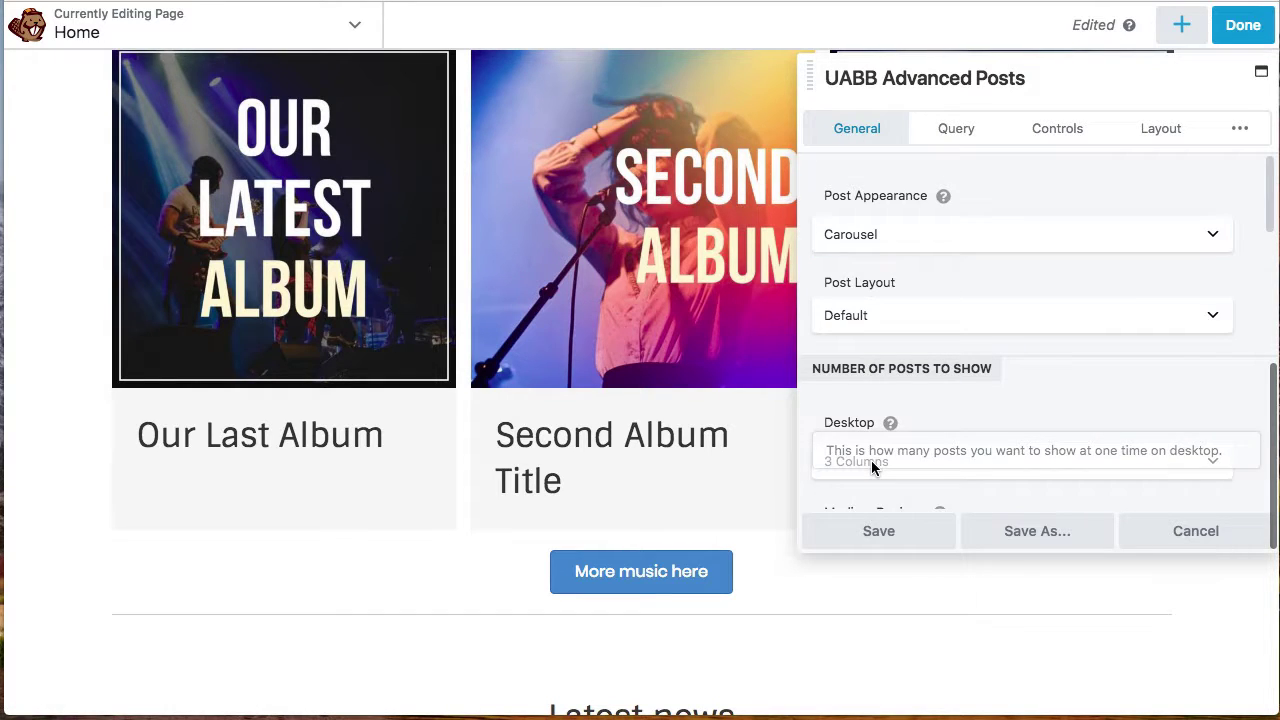
click(882, 458)
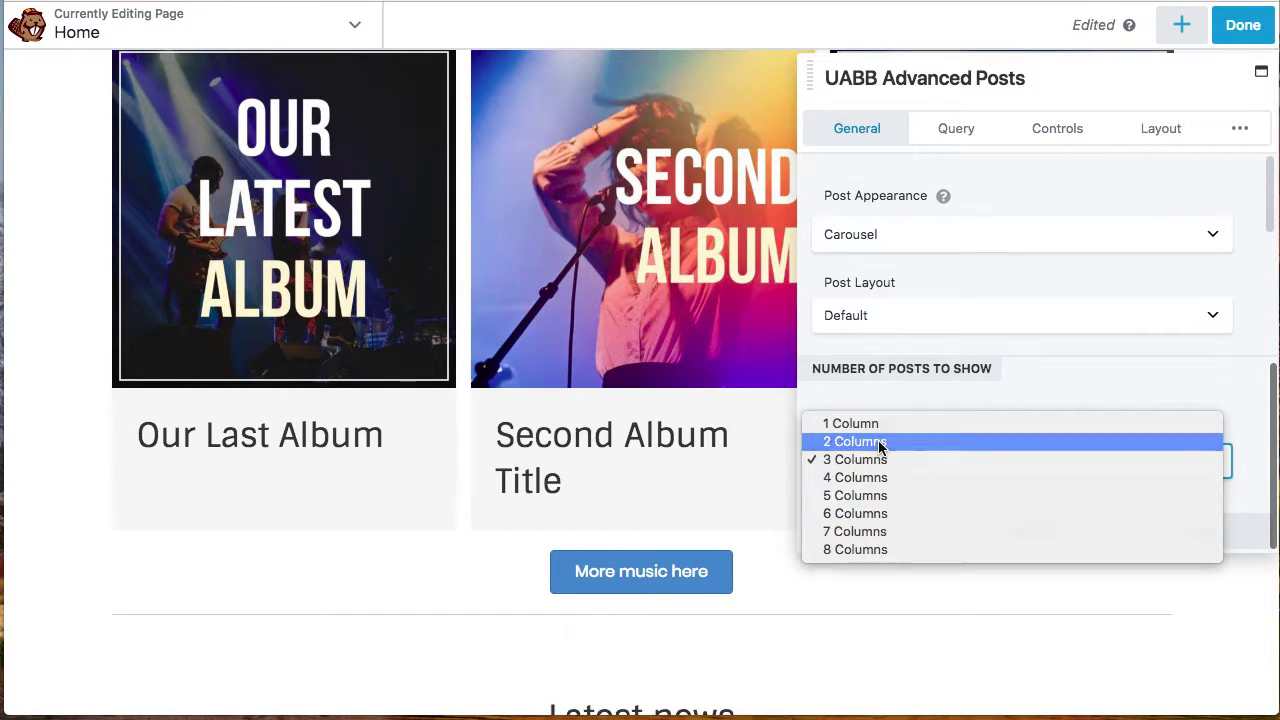
click(879, 442)
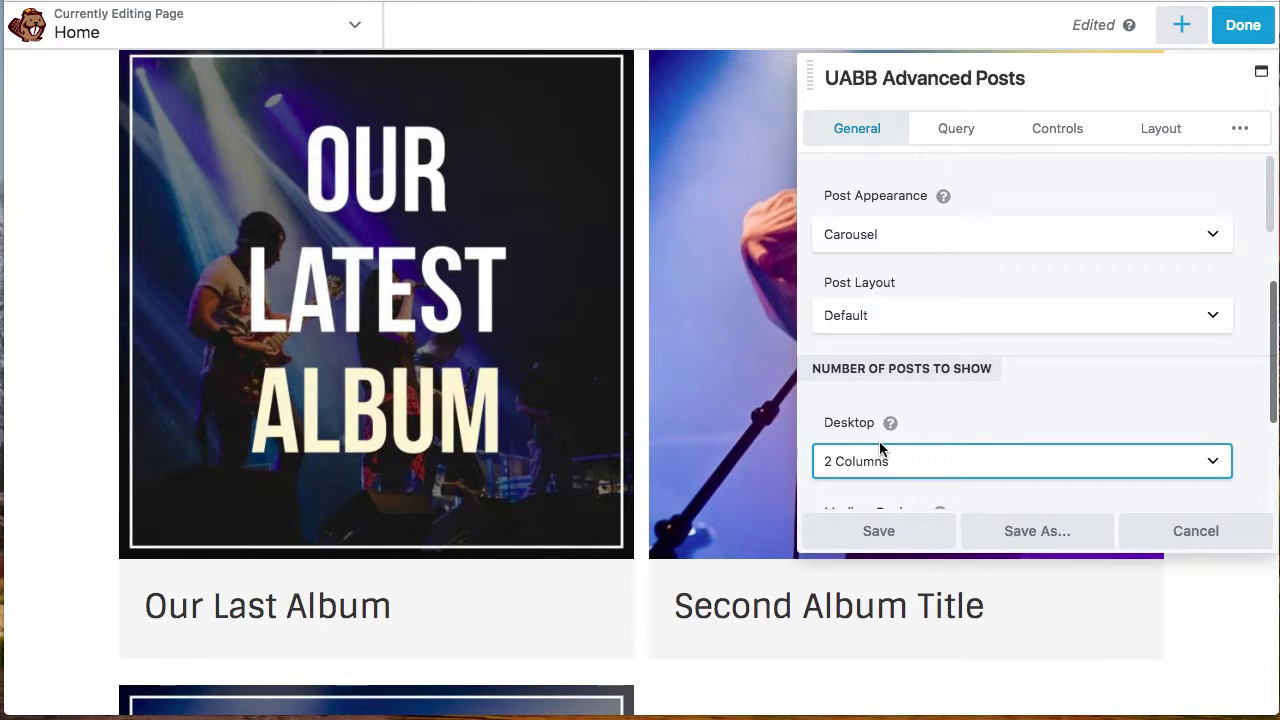
- Enable autoplay post scroll for the album carousel with a speed of 3000 ms and save the module settings
scroll(879, 448, down, 5)
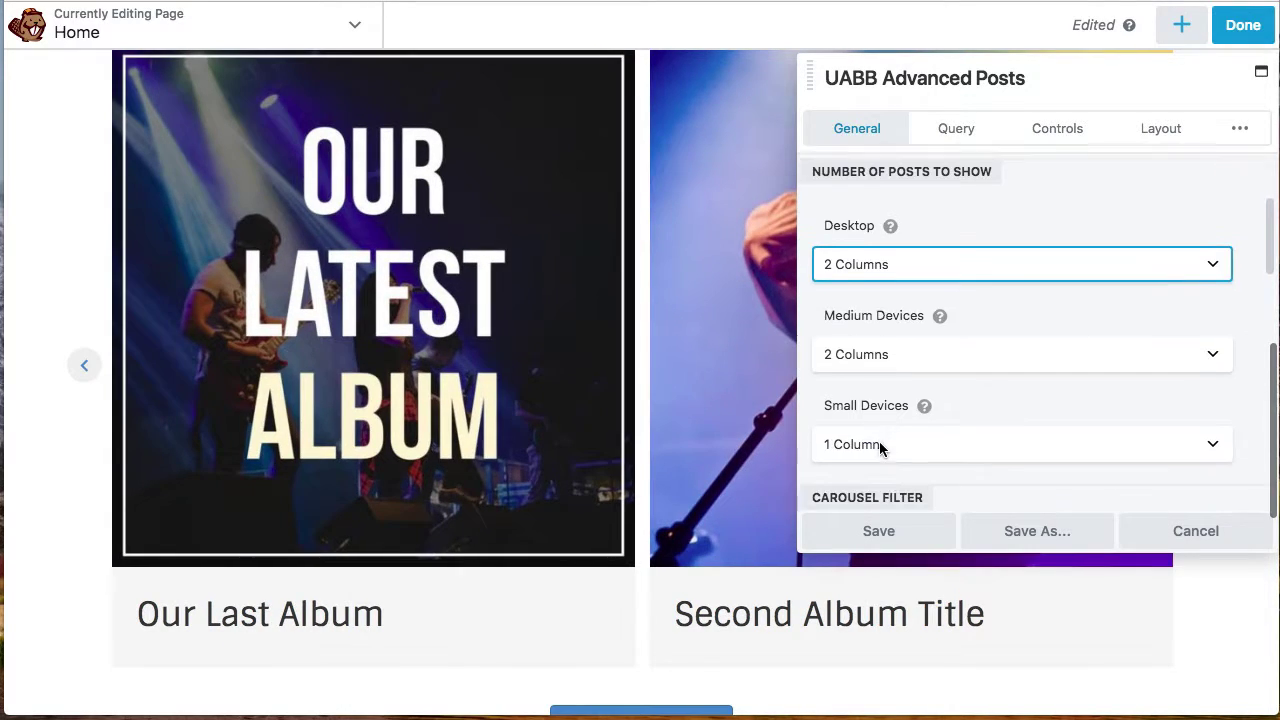
scroll(879, 448, down, 3)
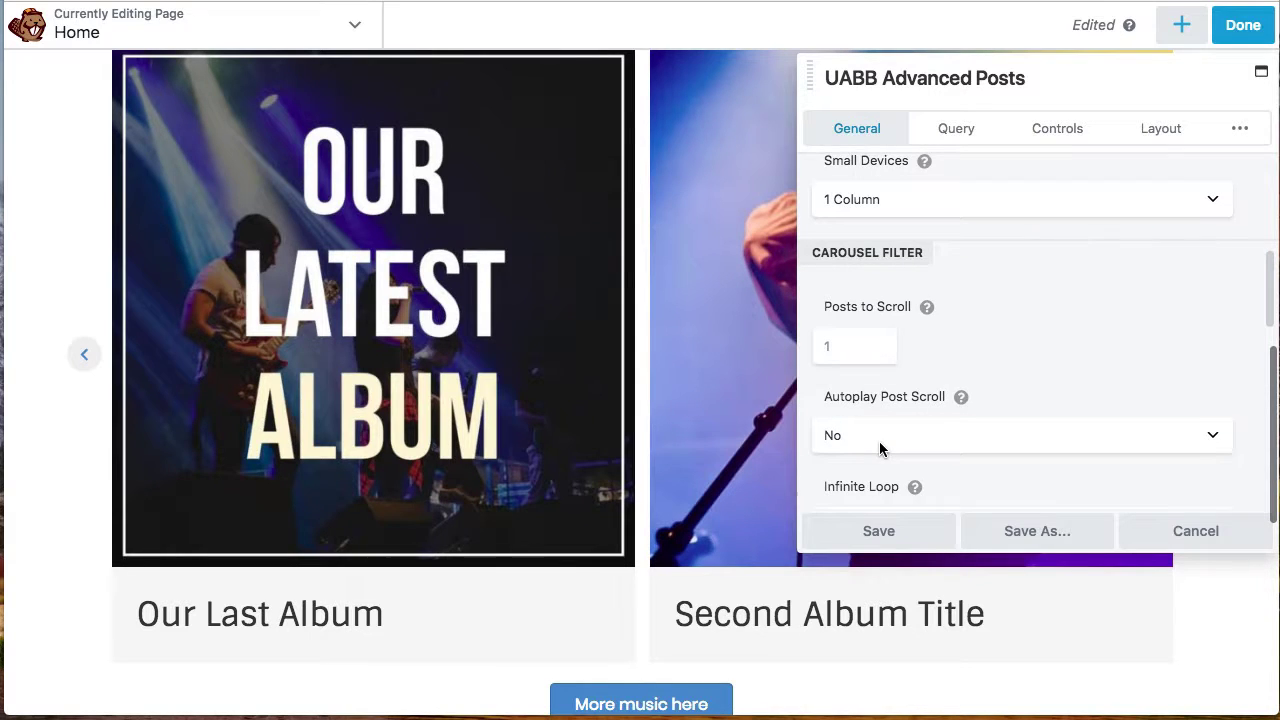
click(846, 382)
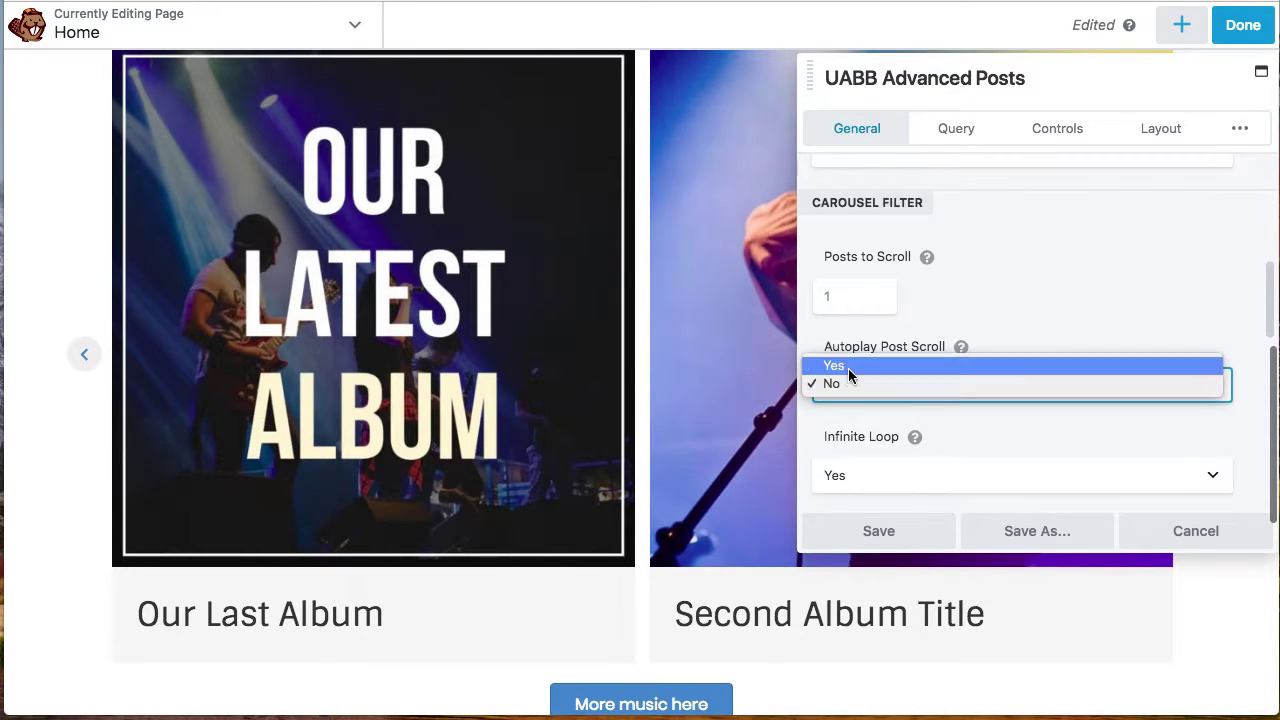
key(Escape)
click(849, 371)
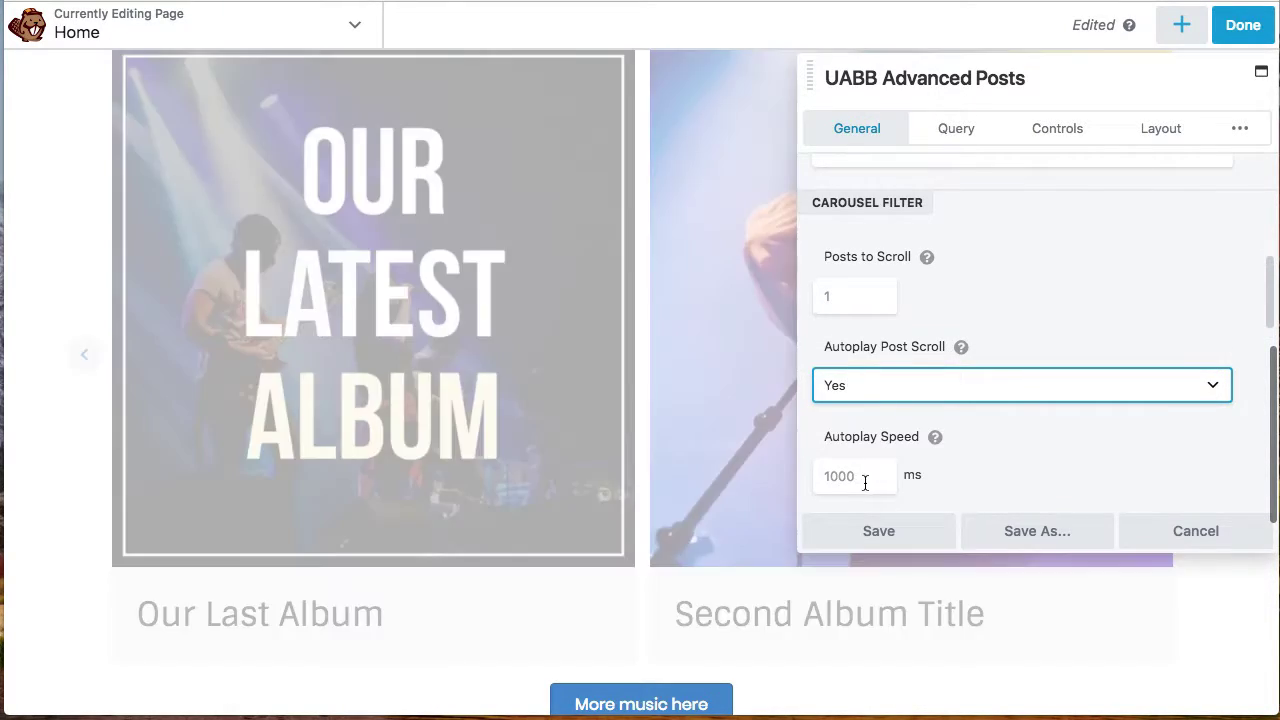
click(856, 479)
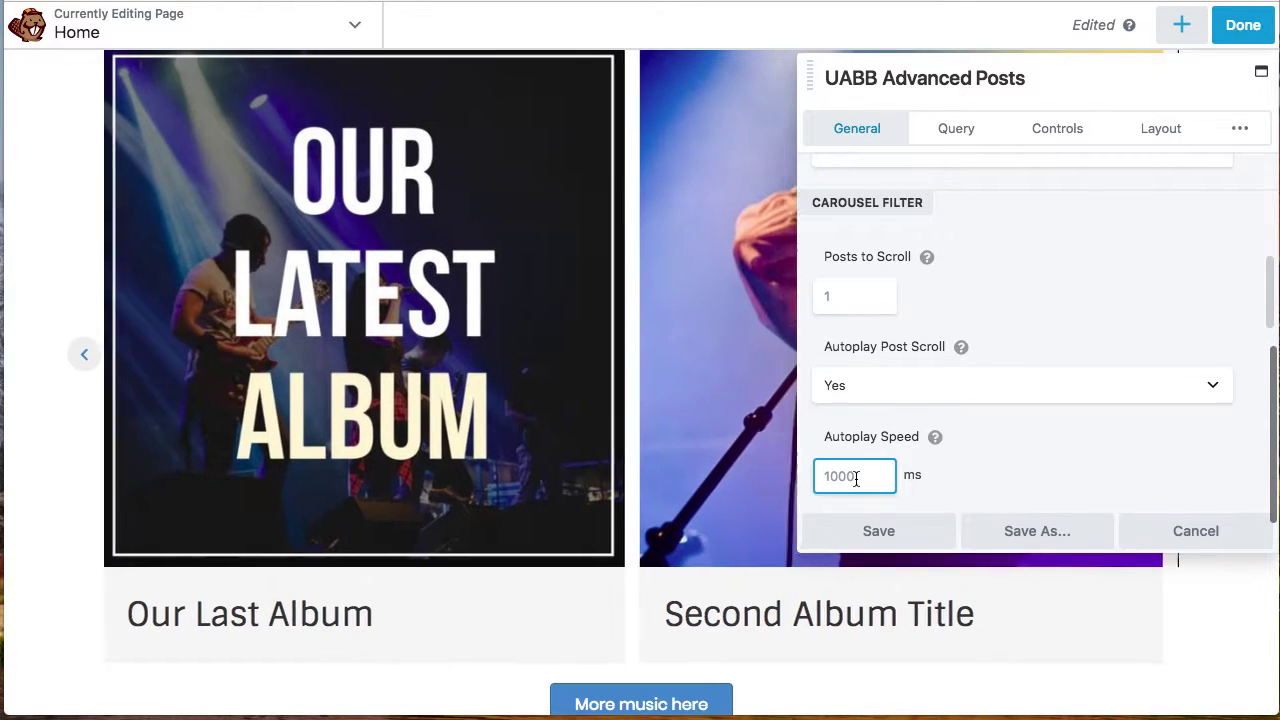
text(3000)
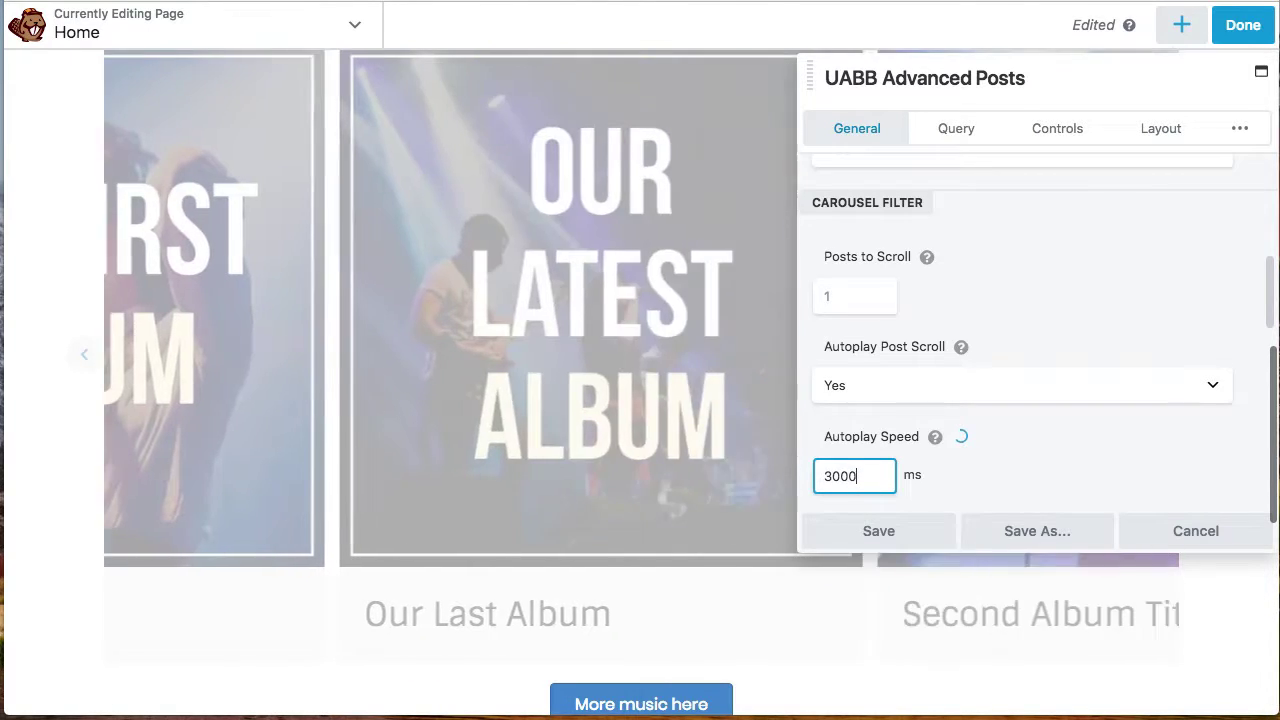
key(Tab)
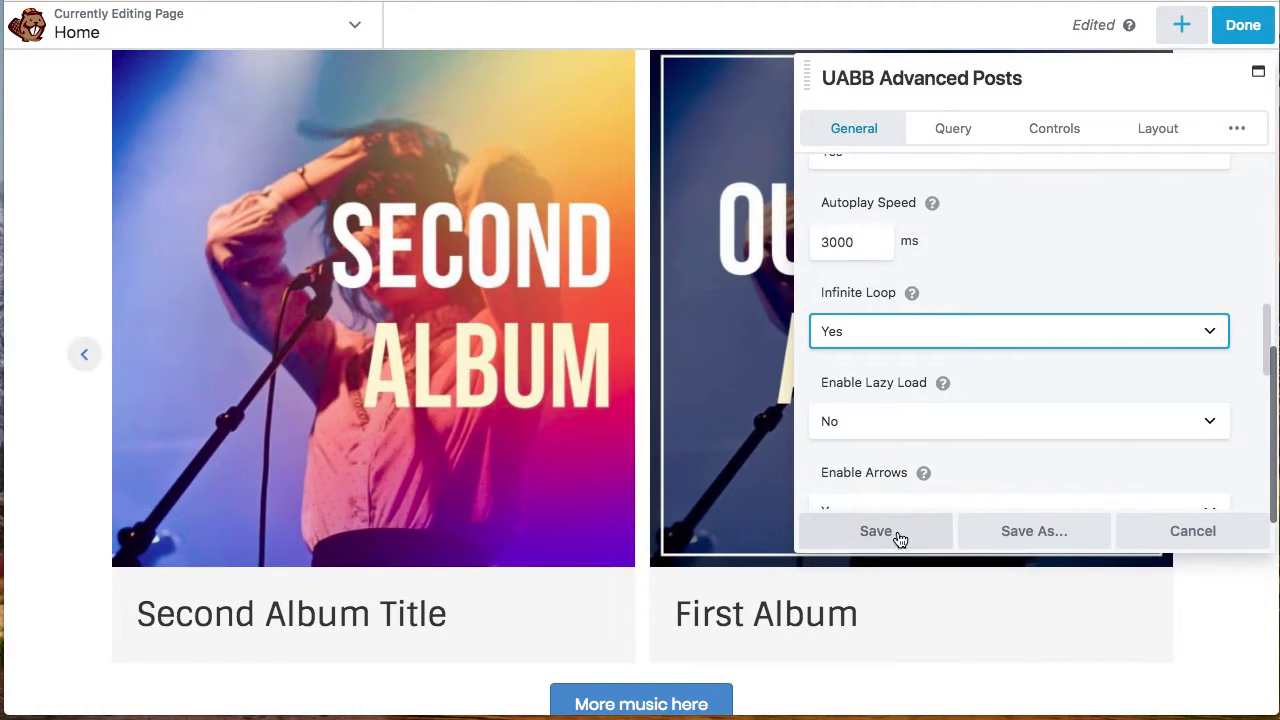
click(900, 536)
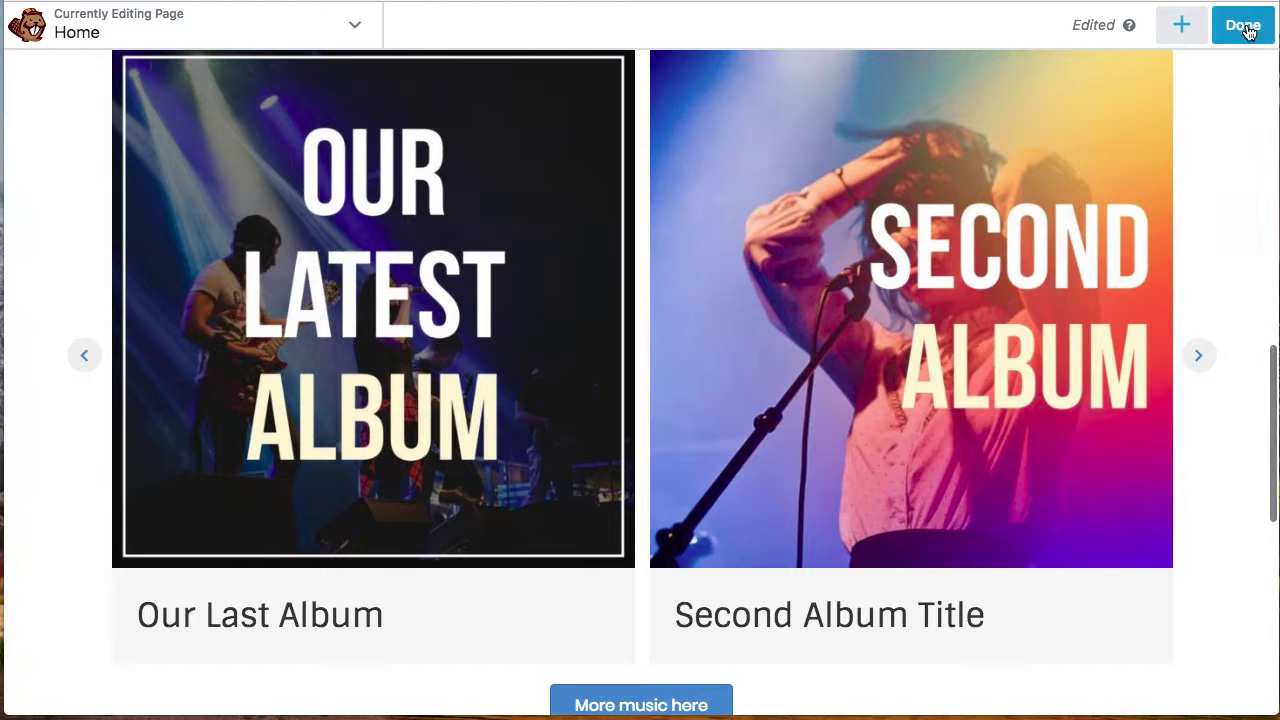
- Finish editing, publish the home page and review the live page up to the "Catch them live" section
click(1245, 27)
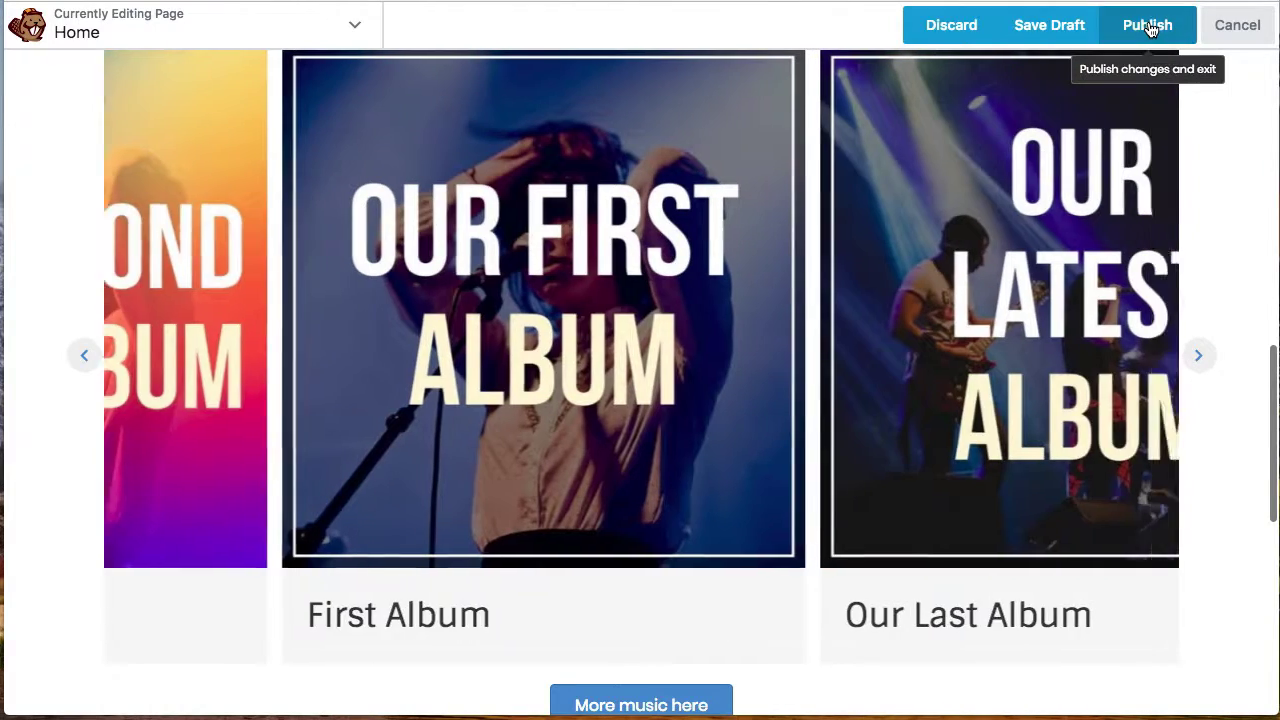
click(1149, 26)
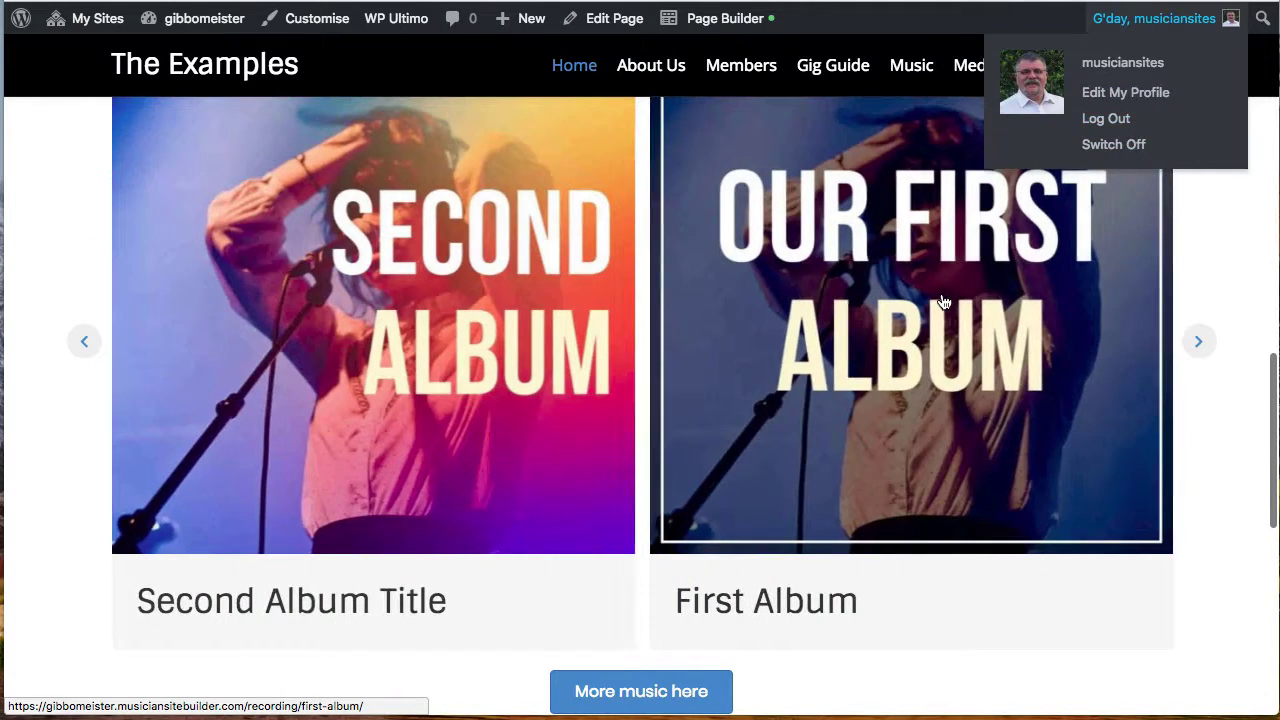
scroll(944, 302, up, 12)
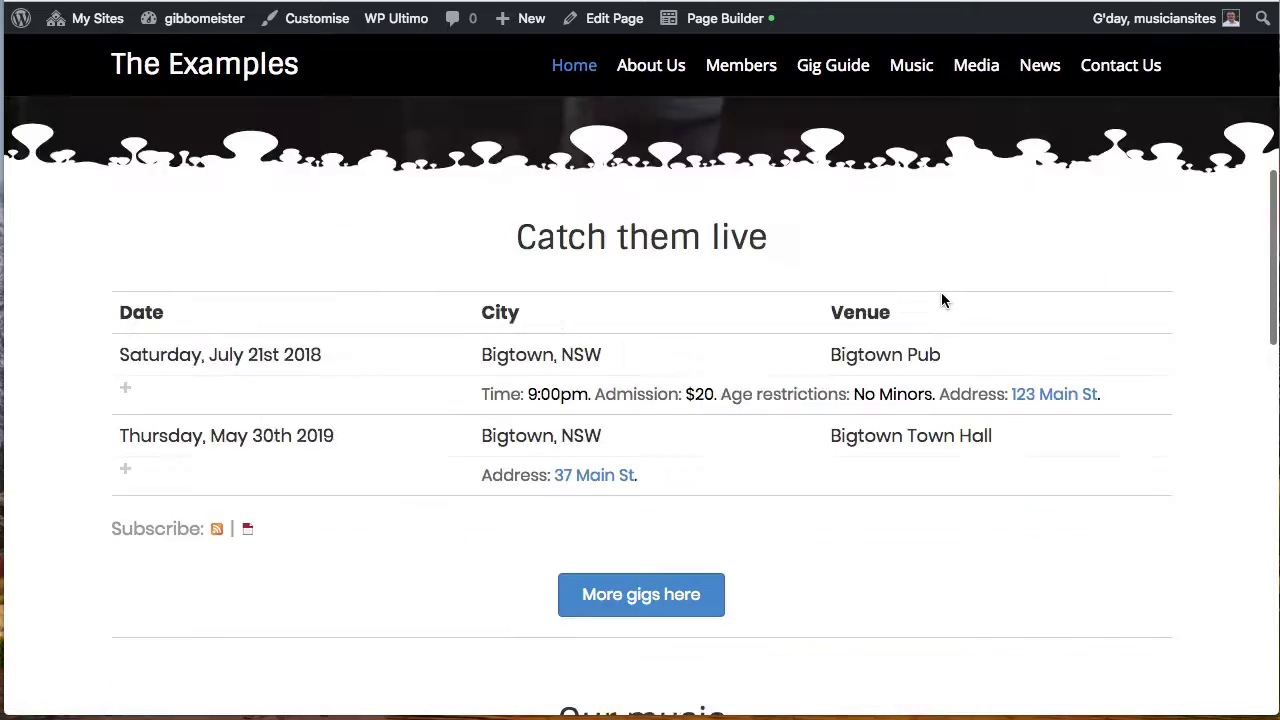